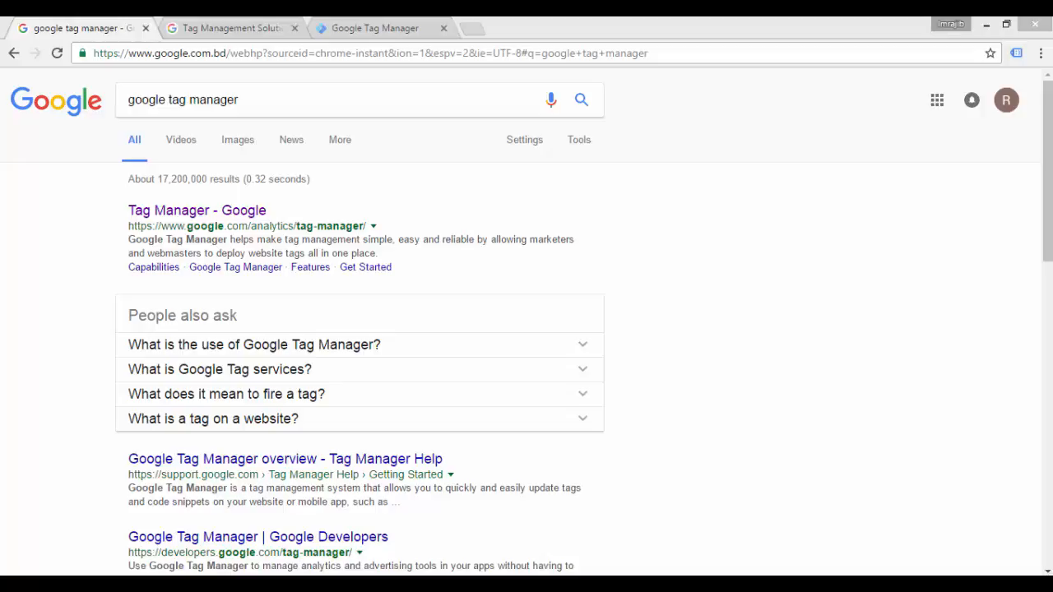
Step: Open the "Tag Manager - Google" search result in a new tab and switch to that page
left_click(273, 84)
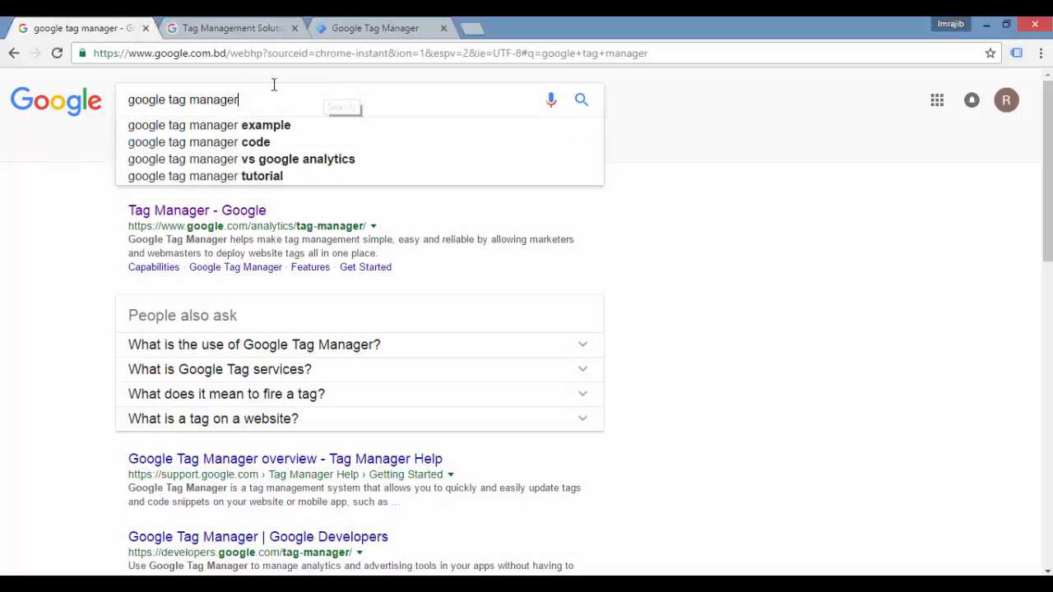
left_click_drag(274, 85, 143, 84)
left_click(331, 102)
right_click(227, 214)
left_click(251, 221)
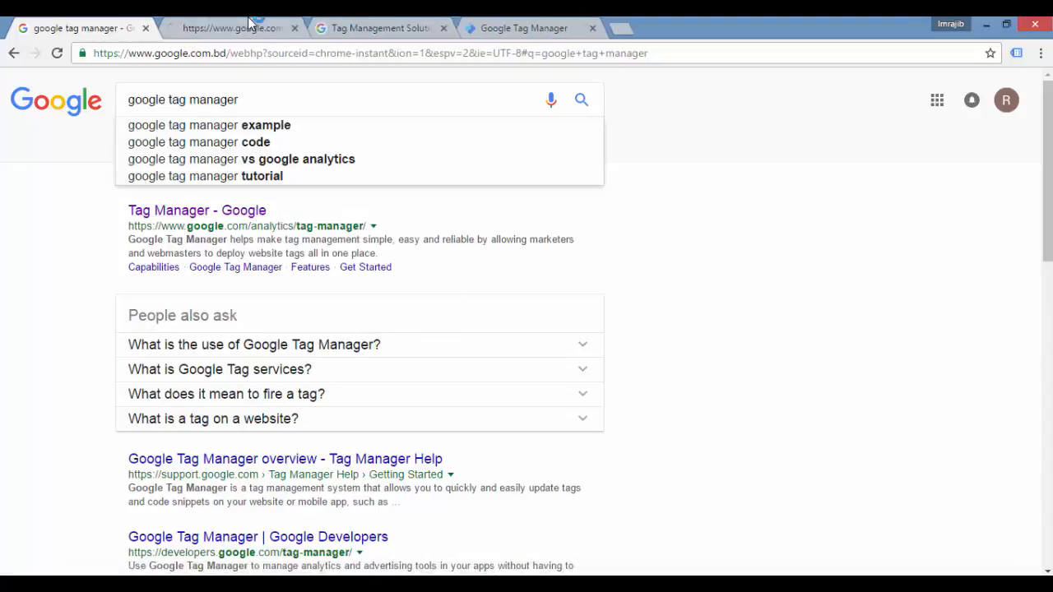
left_click(251, 26)
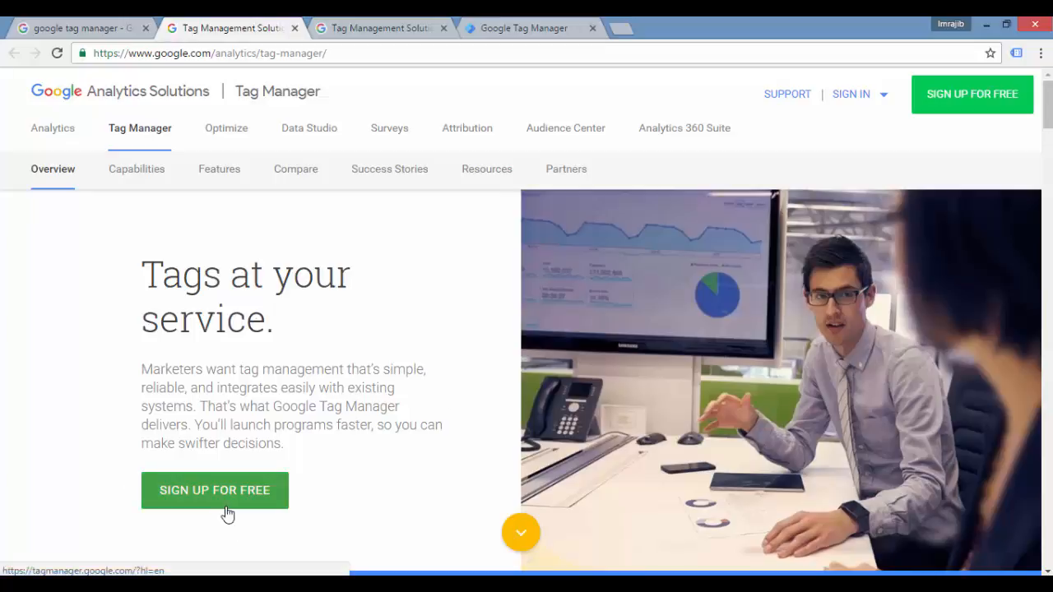
Step: On the new account form, name the account Bangla.imrajib.com, enable anonymous data sharing and continue to the container setup
left_click(562, 30)
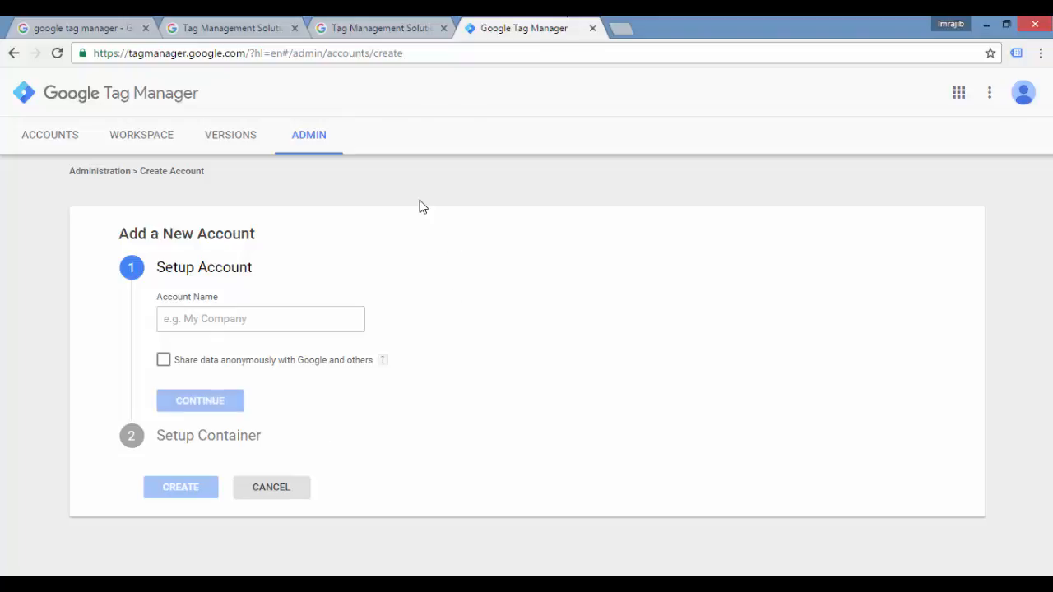
left_click(274, 321)
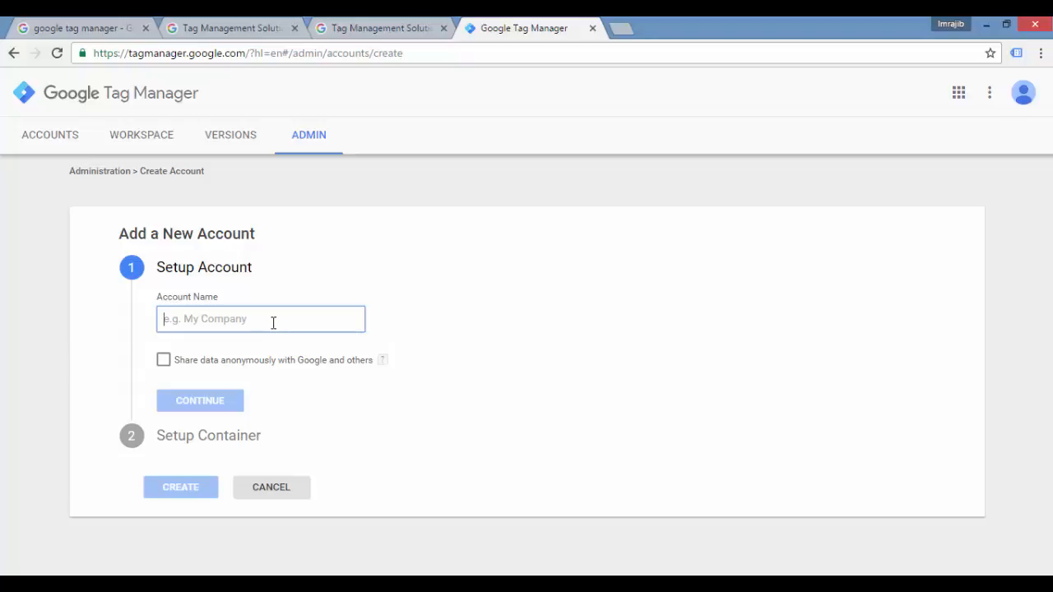
type("B")
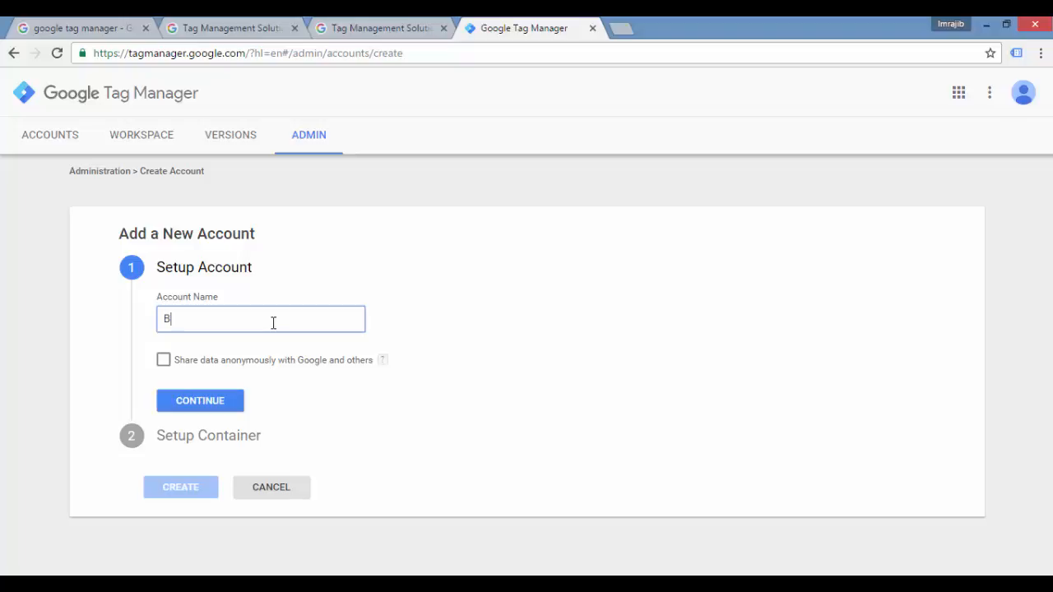
type("angla.imrajib.com")
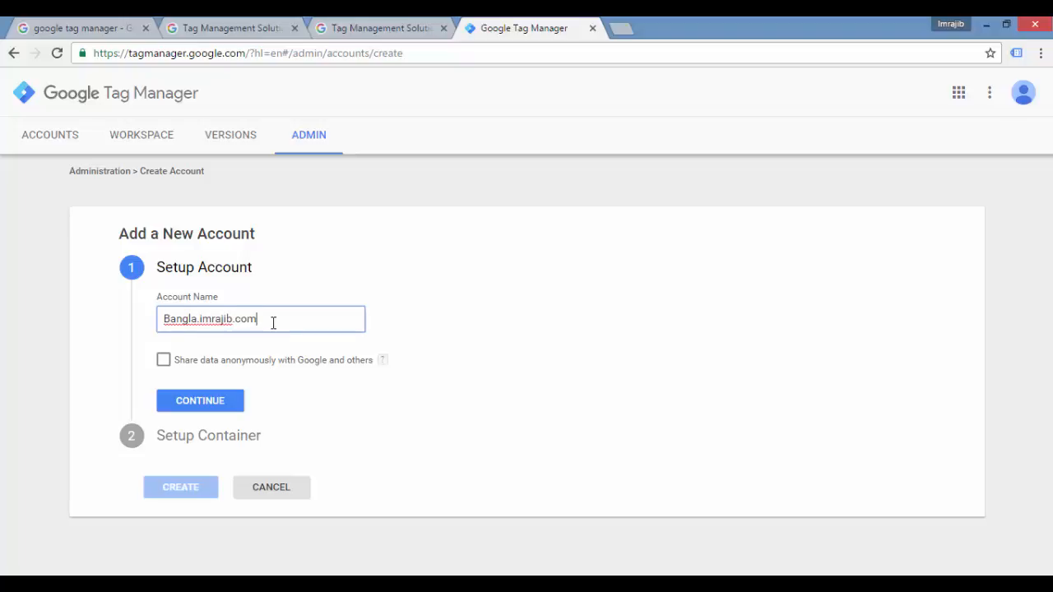
left_click(163, 363)
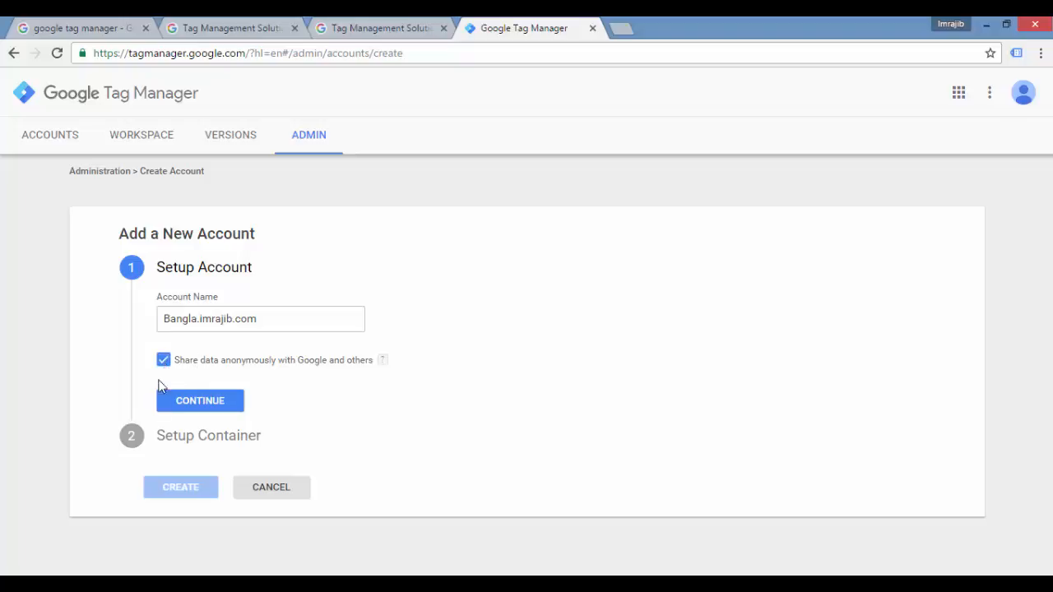
left_click(197, 408)
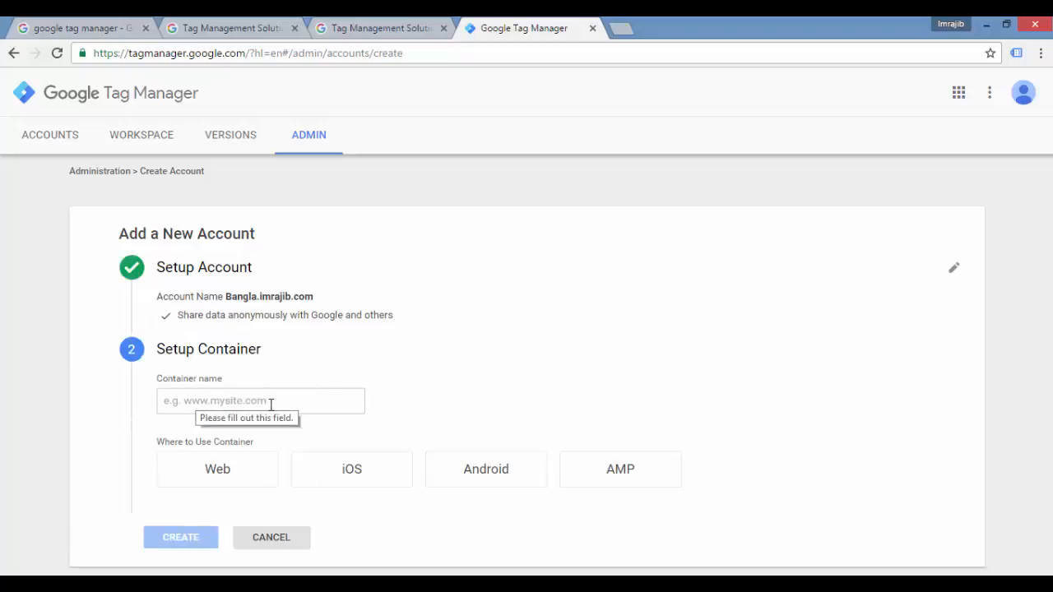
left_click(270, 403)
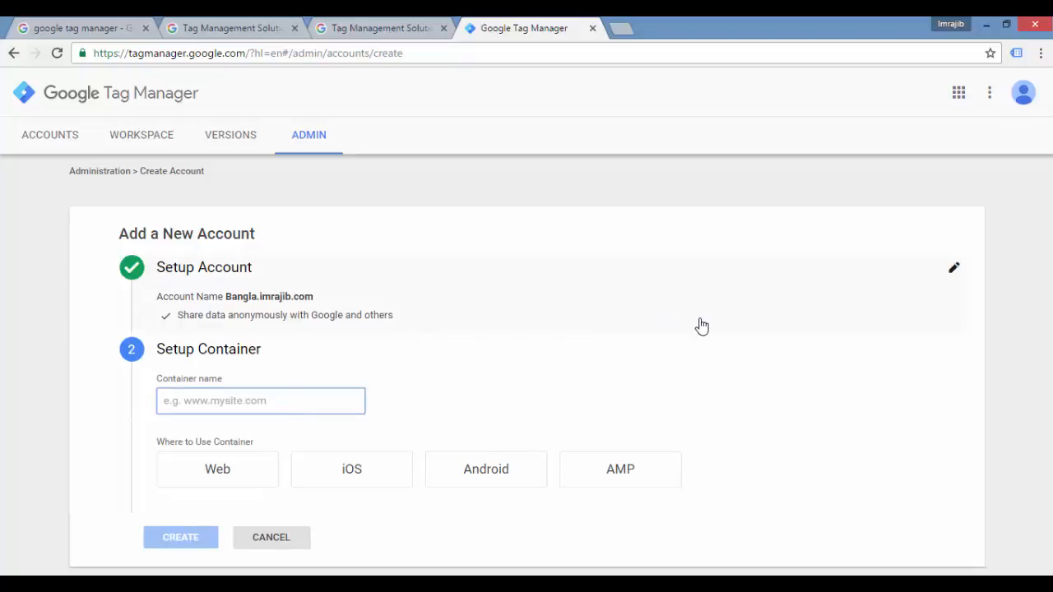
type("W")
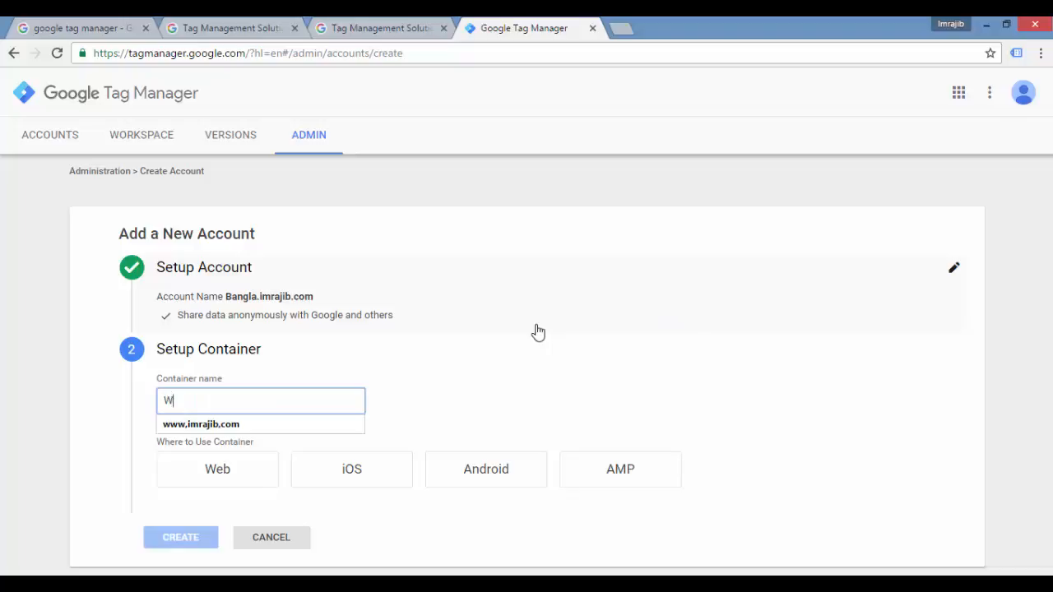
type("wwww.imrajib.com")
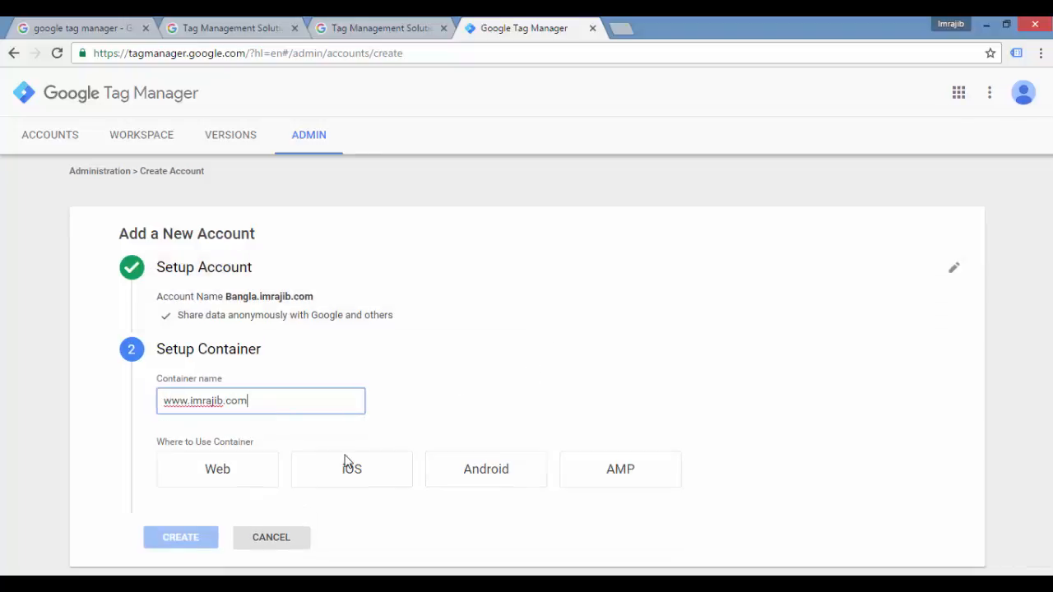
left_click(227, 480)
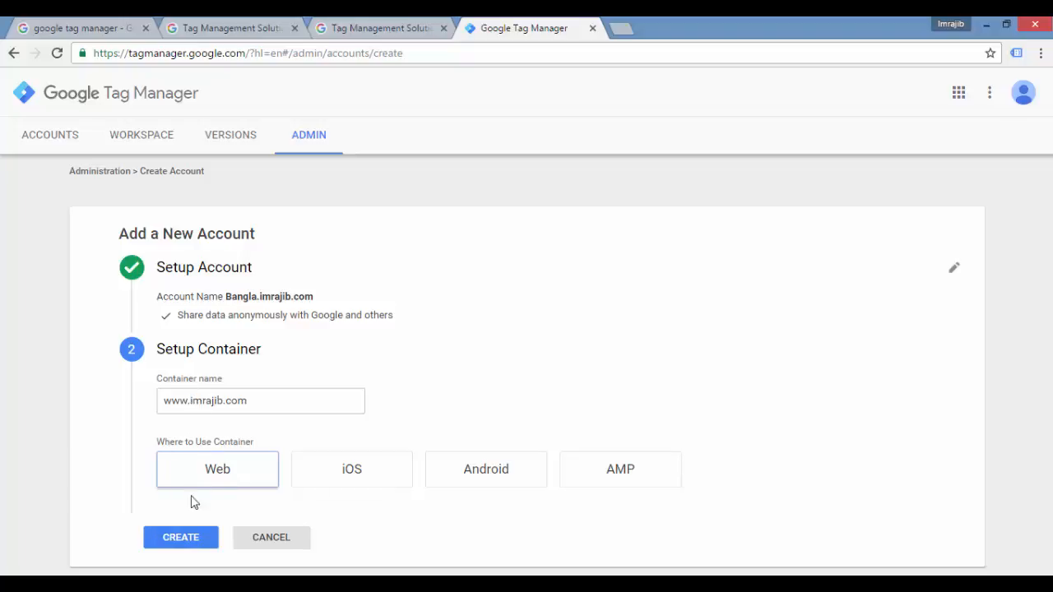
left_click(181, 539)
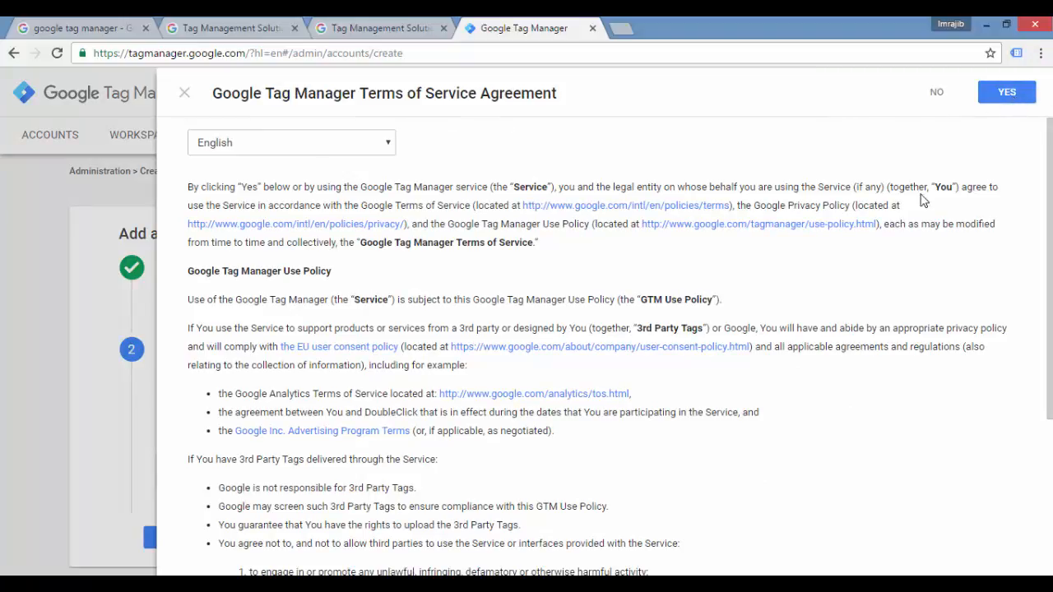
Step: Read through the Google Tag Manager Terms of Service Agreement and accept it
scroll(917, 223, "down", 3)
scroll(916, 223, "up", 3)
scroll(891, 246, "down", 3)
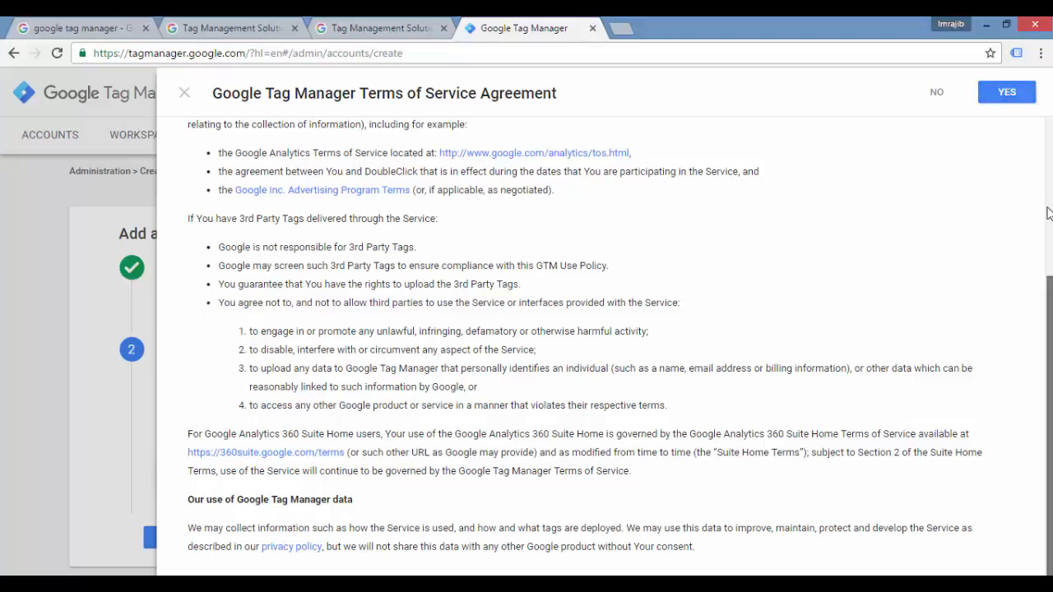
scroll(1001, 124, "up", 3)
left_click(996, 102)
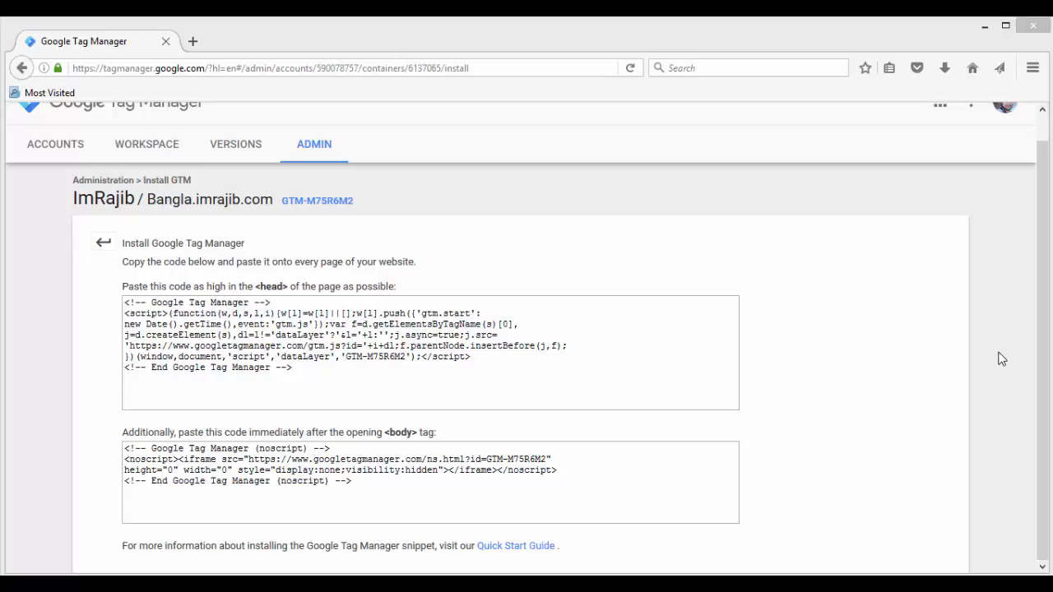
Step: Highlight the full head snippet and the noscript body snippet on the Install Google Tag Manager page
left_click(127, 302)
left_click_drag(126, 302, 325, 367)
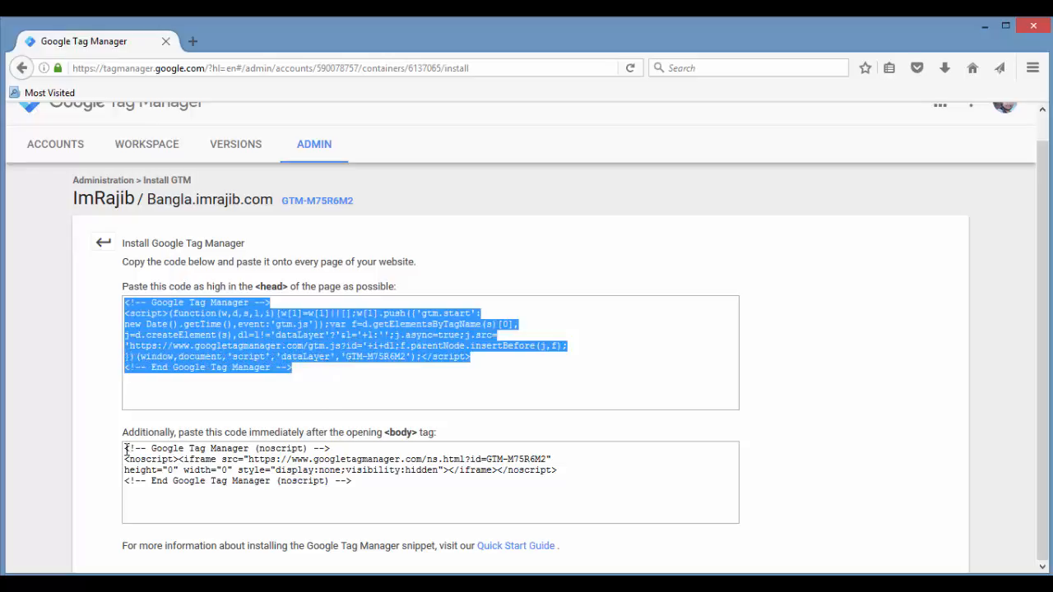
left_click_drag(126, 449, 359, 482)
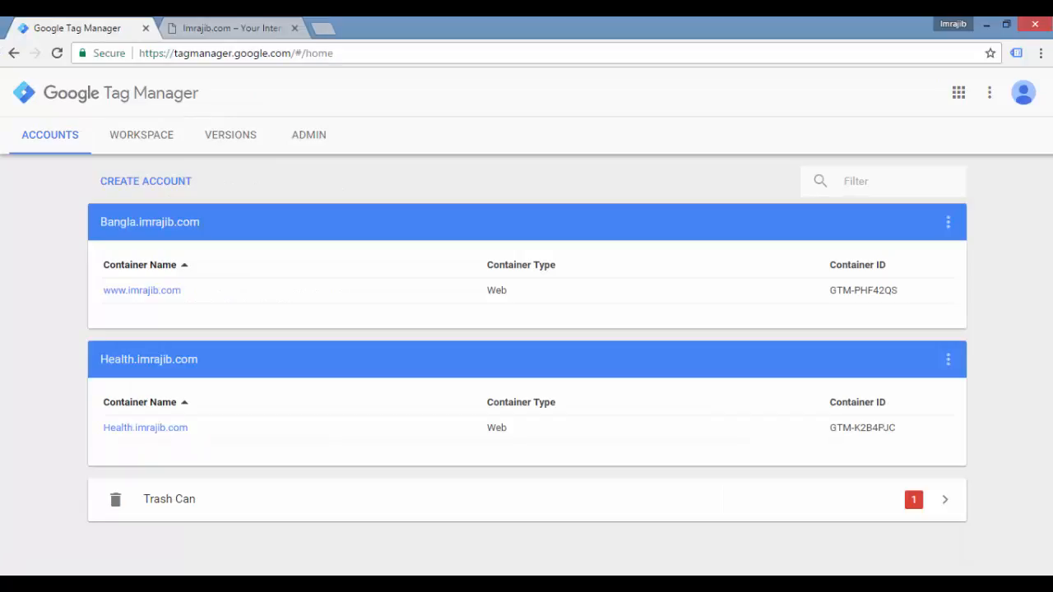
Step: Close the Tag Manager tab, go to bangla.imrajib.com/wp-admin/ and log in with the prefilled credentials
left_click(146, 29)
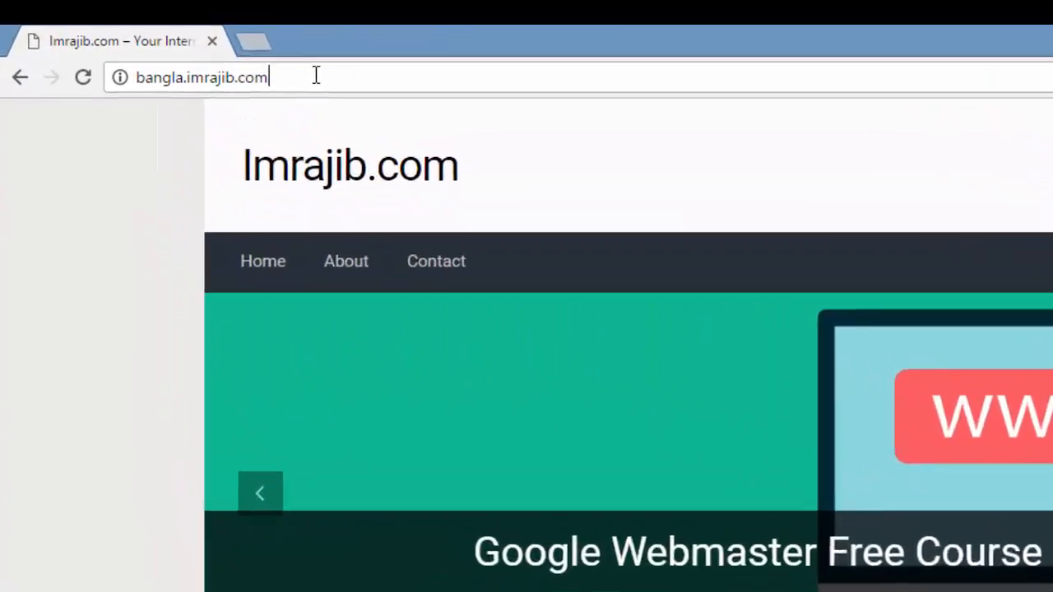
left_click_drag(214, 52, 87, 51)
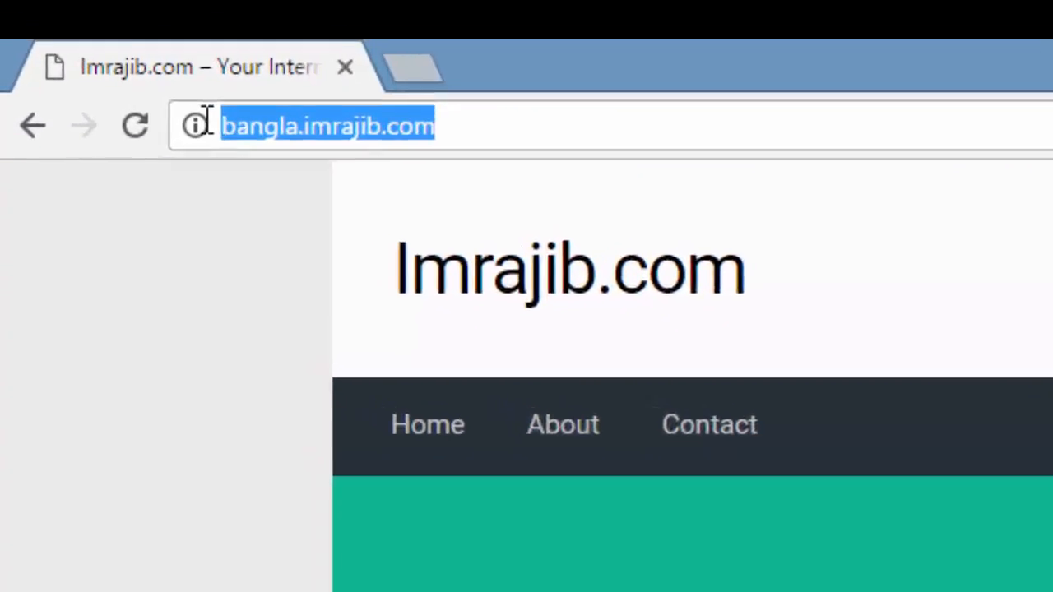
left_click(216, 50)
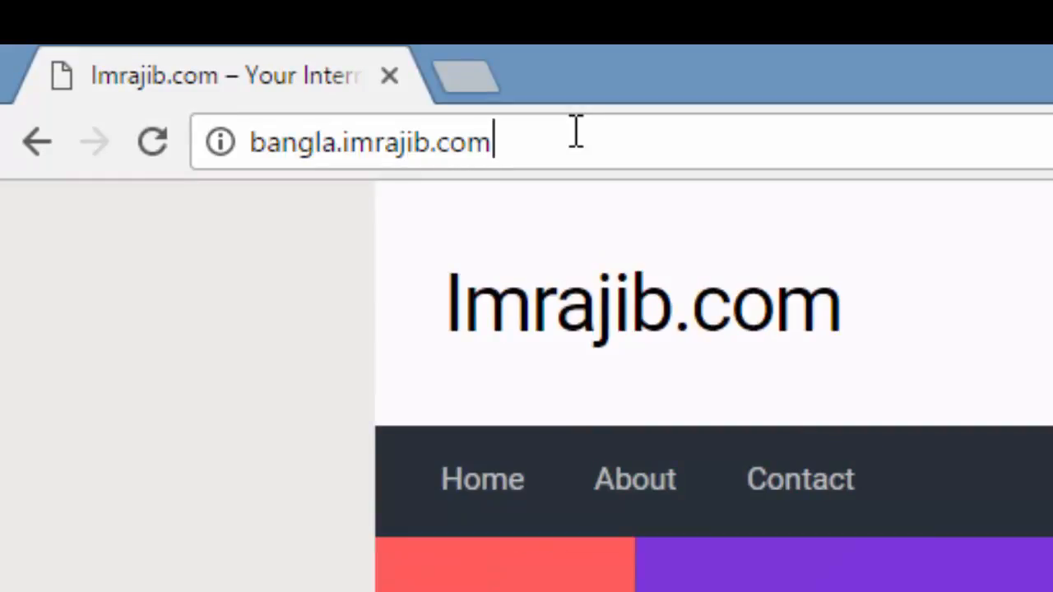
type("/wp-admin/")
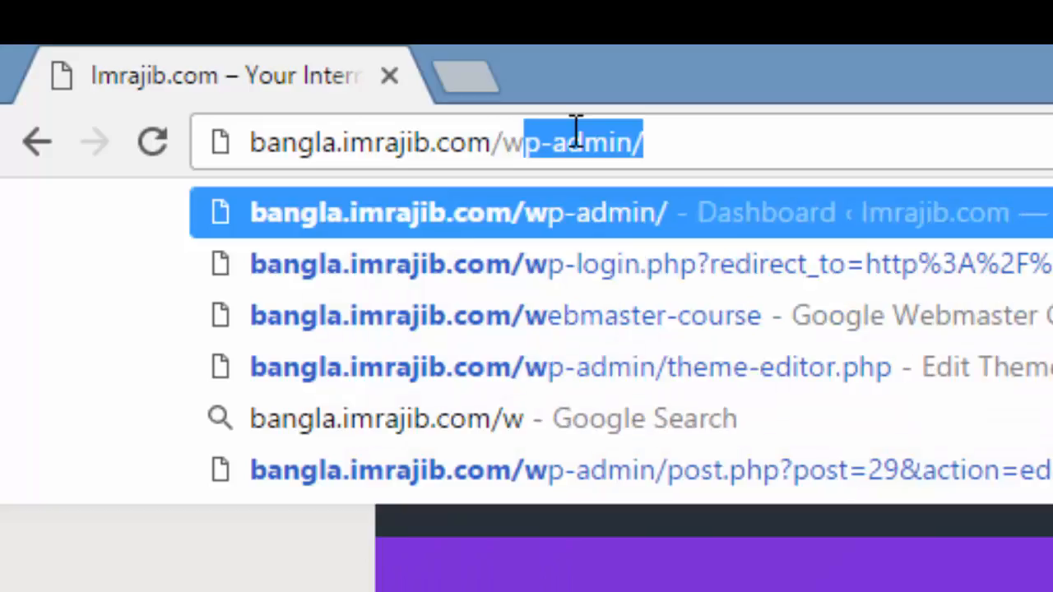
key("Right")
key("Return")
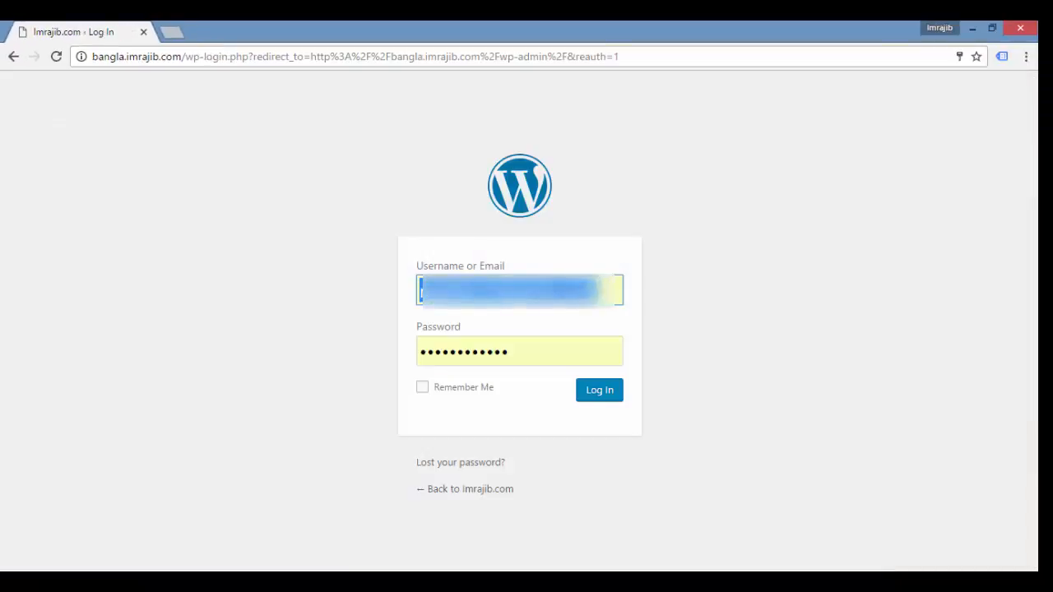
left_click(608, 400)
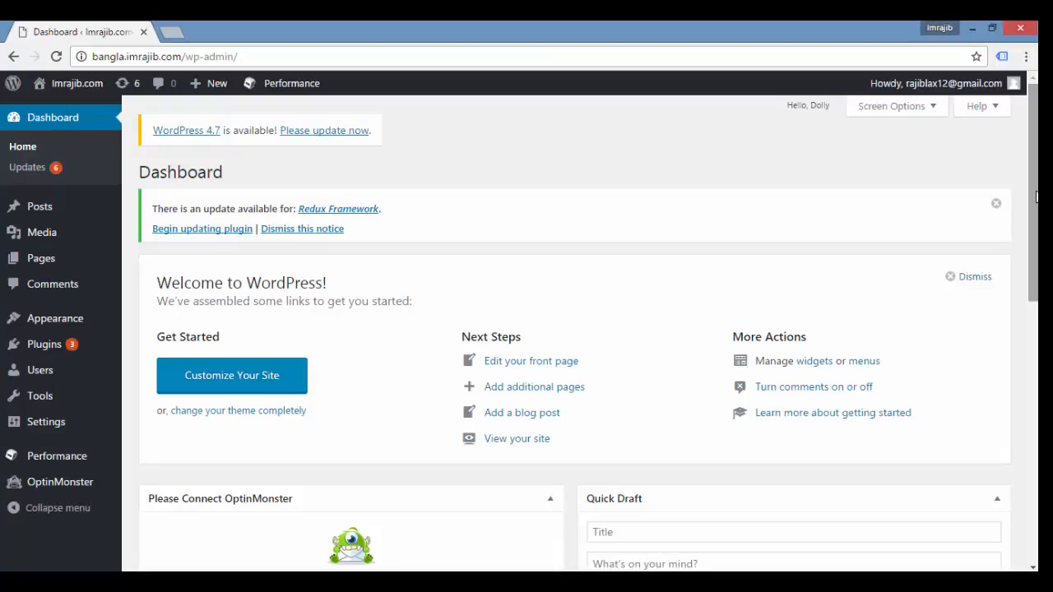
Step: Look over the WordPress dashboard and open the theme file editor
scroll(1033, 196, "down", 2)
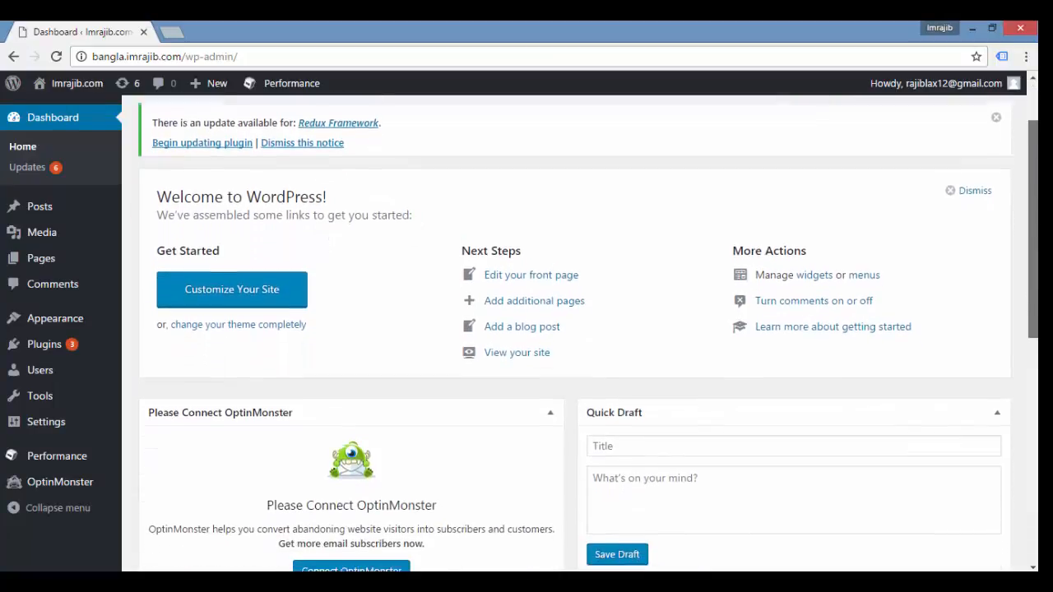
scroll(1028, 184, "down", 3)
scroll(1028, 183, "up", 4)
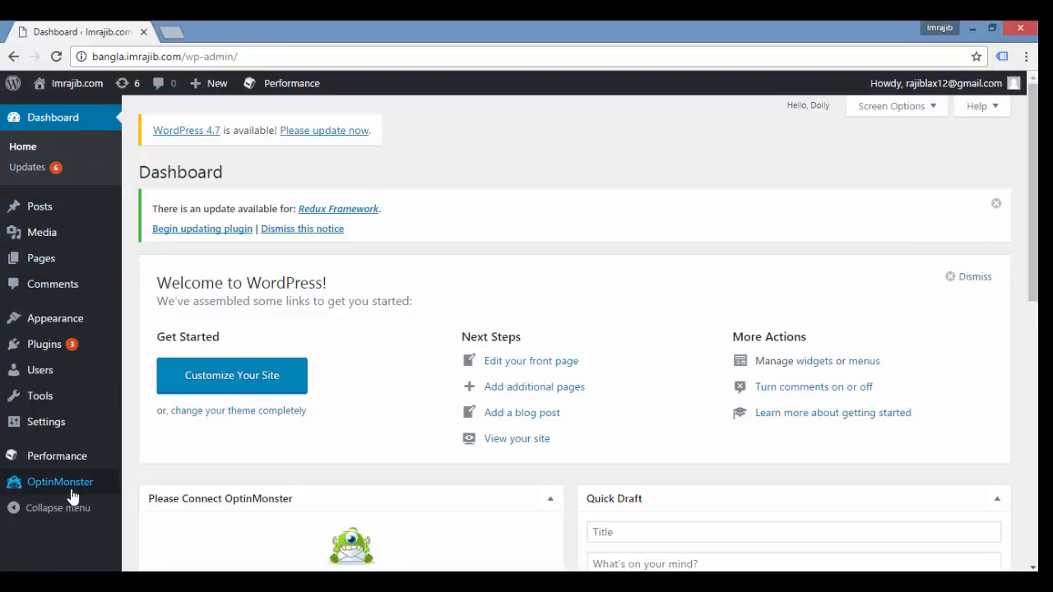
scroll(1035, 209, "down", 1)
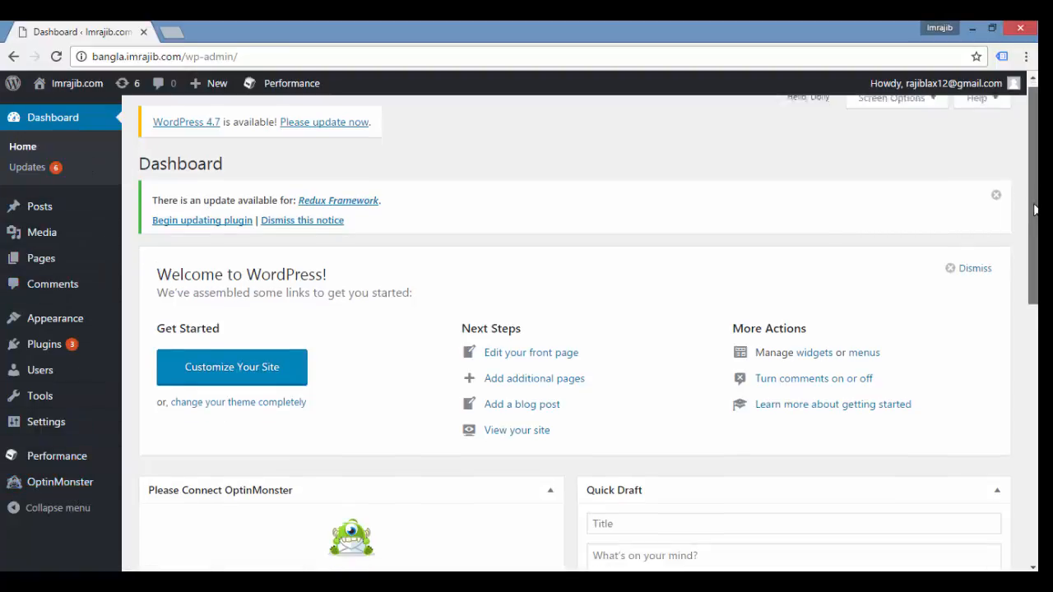
scroll(1035, 209, "down", 2)
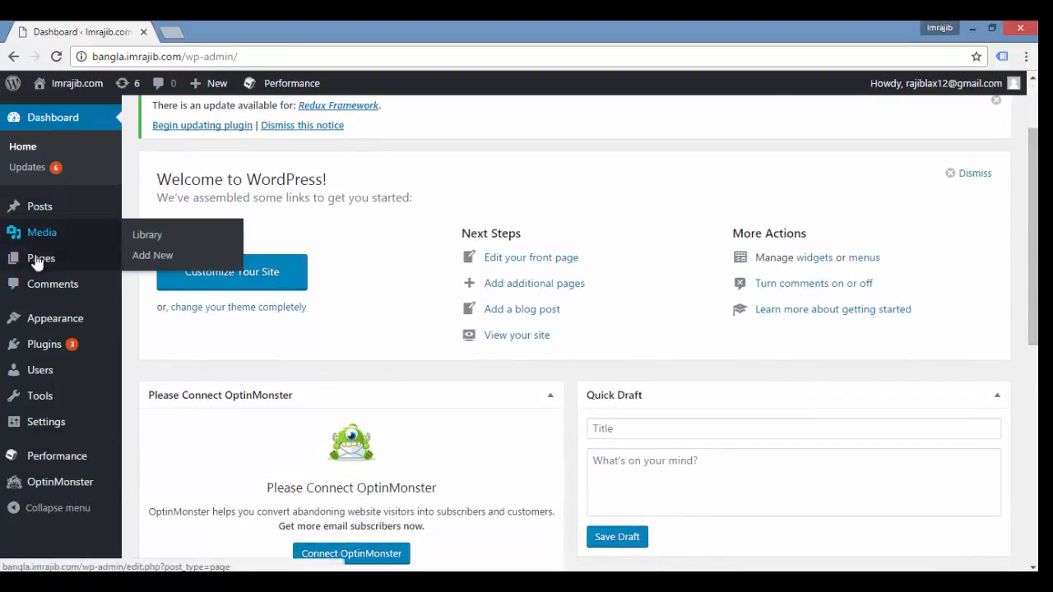
mouse_move(10, 321)
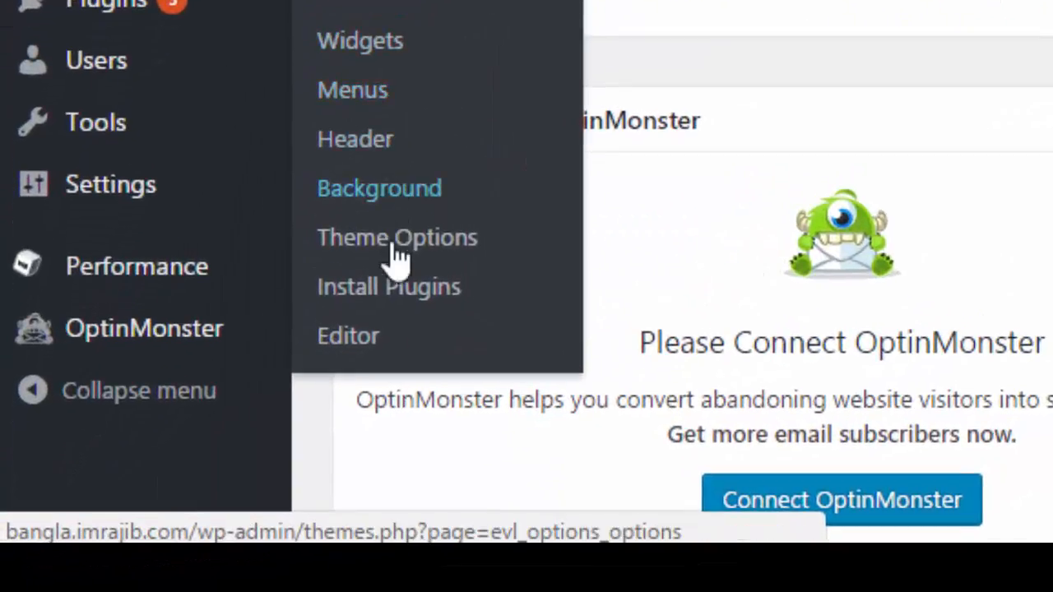
left_click(342, 339)
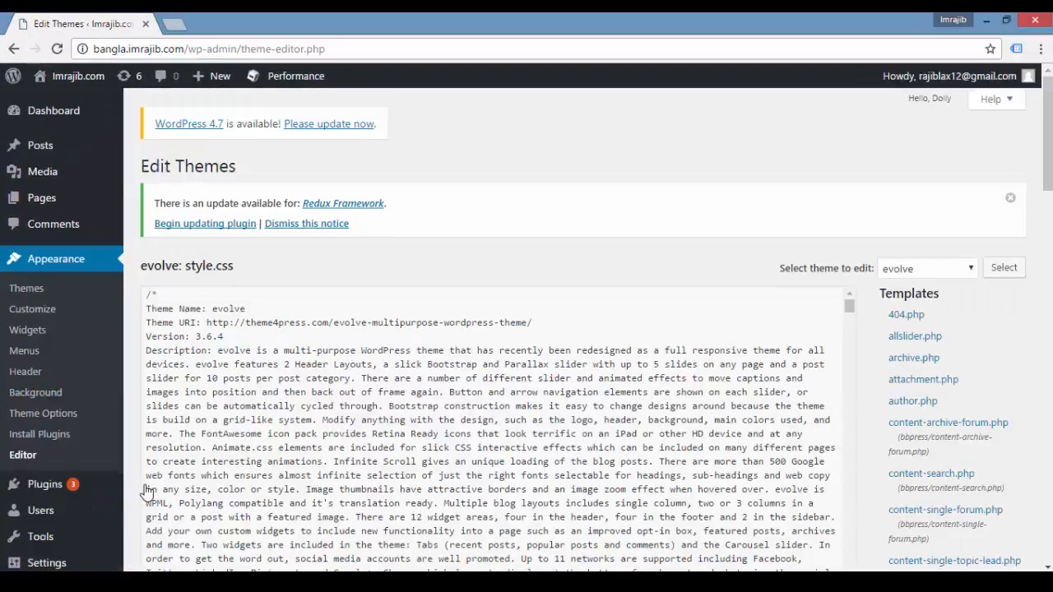
Step: Locate header.php in the evolve theme's template list by searching the page for "header."
left_click_drag(1050, 204, 1049, 443)
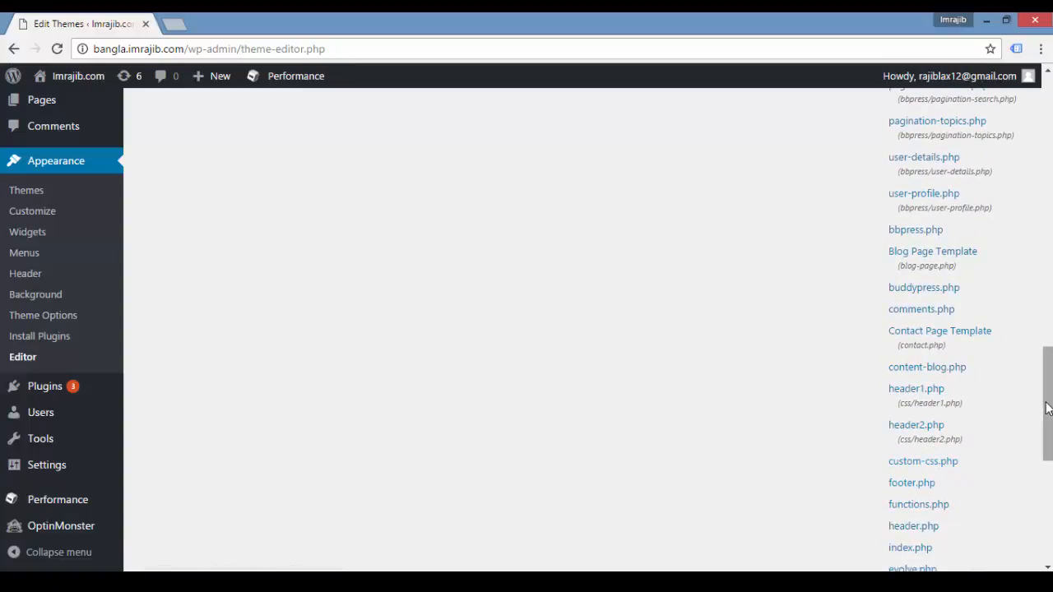
left_click_drag(1045, 411, 1049, 436)
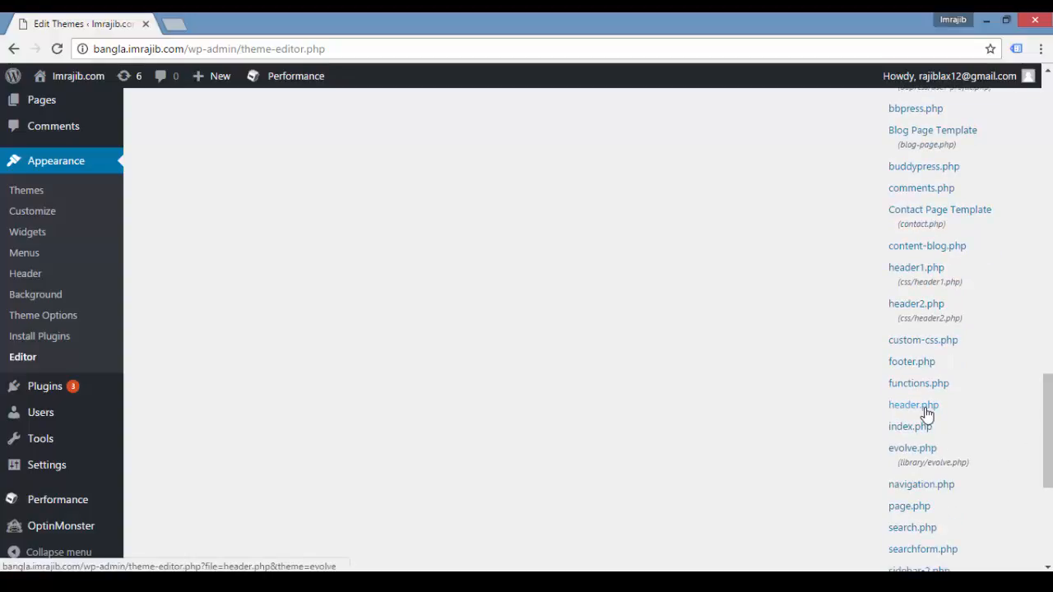
key("ctrl+f")
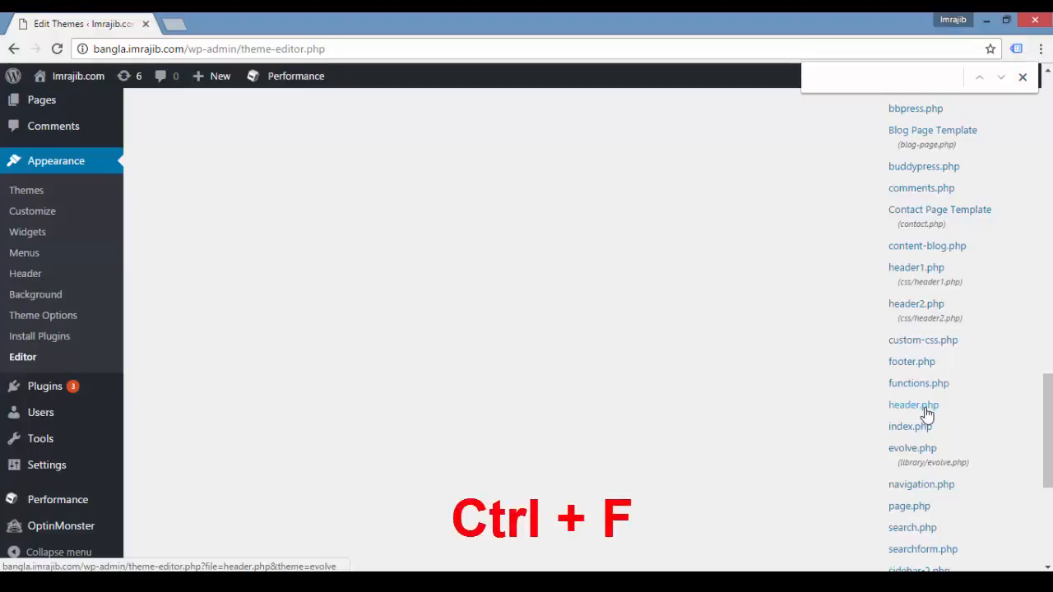
type("header.")
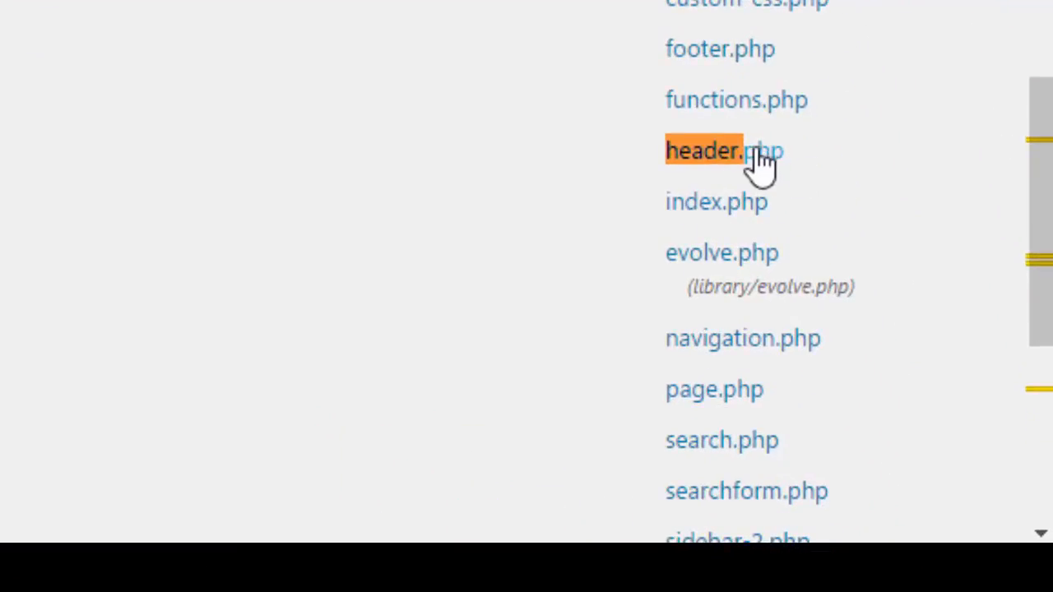
Step: Open the evolve theme's header.php for editing and place the cursor on the empty line below the opening <head> tag
left_click(740, 174)
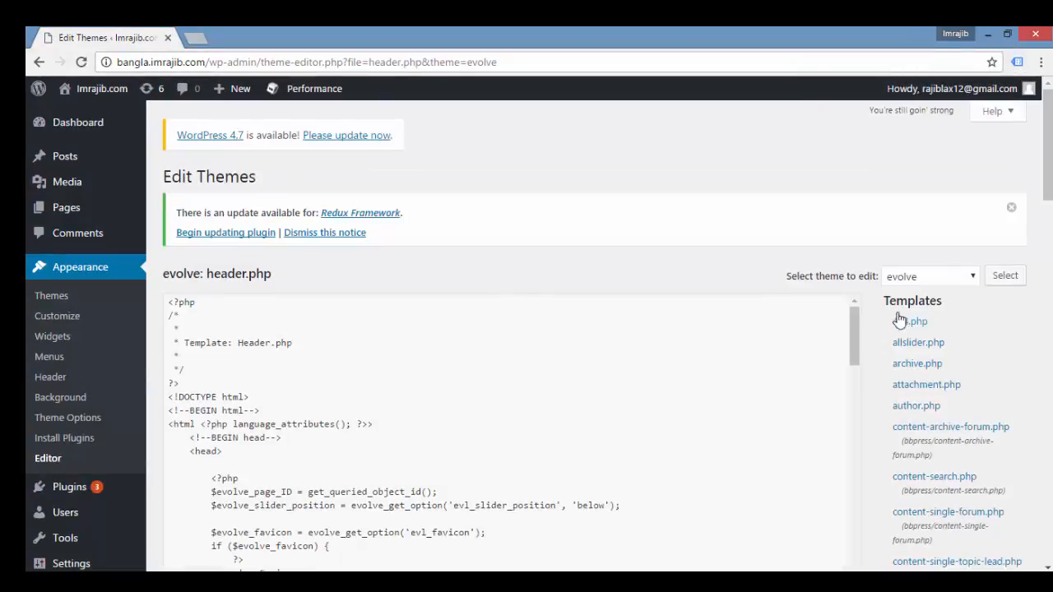
left_click_drag(854, 322, 854, 343)
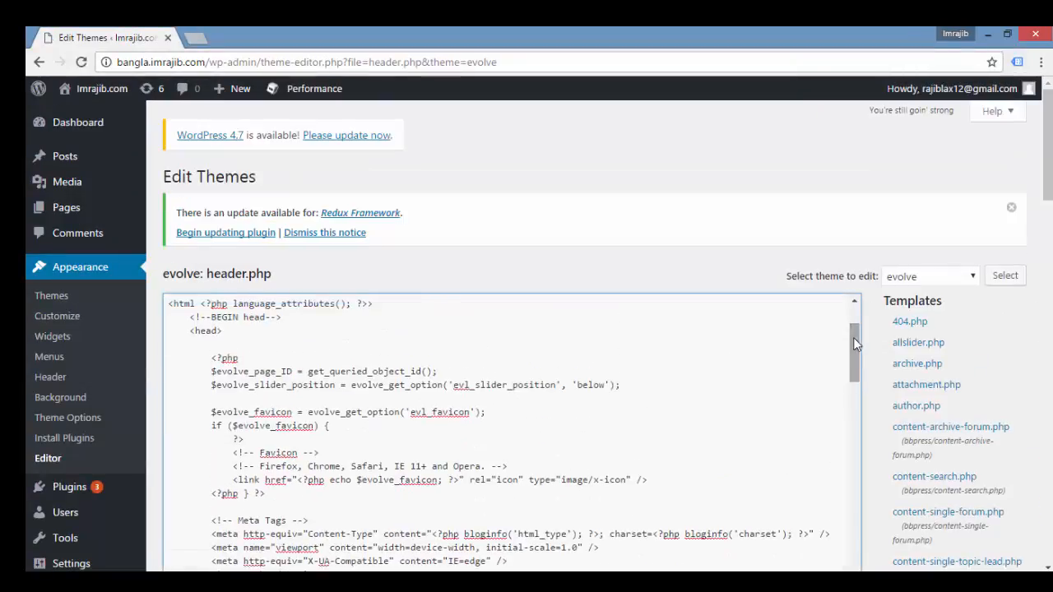
left_click_drag(1049, 165, 1048, 191)
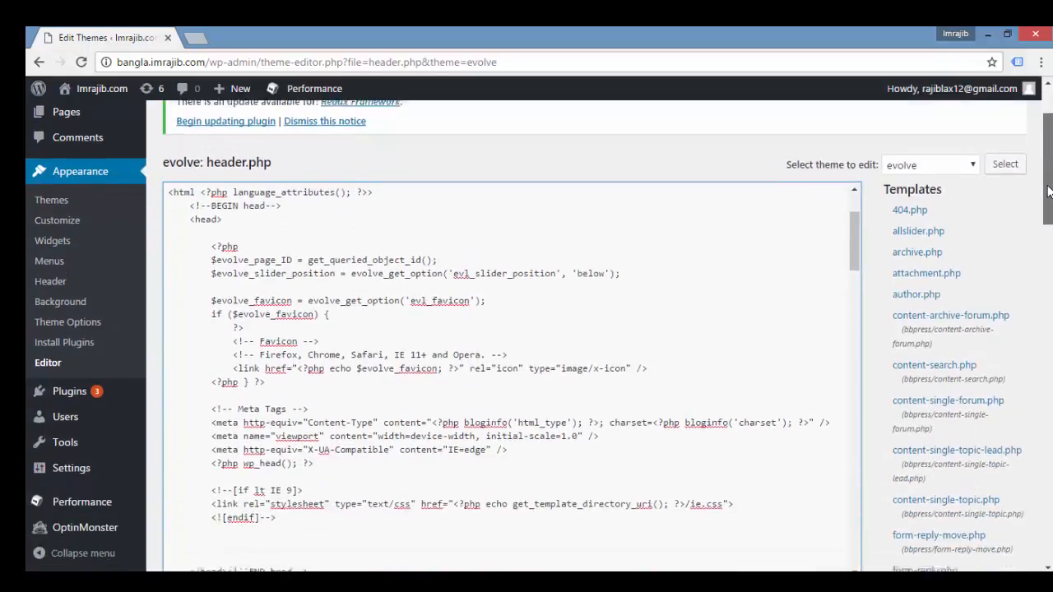
scroll(1047, 191, "down", 2)
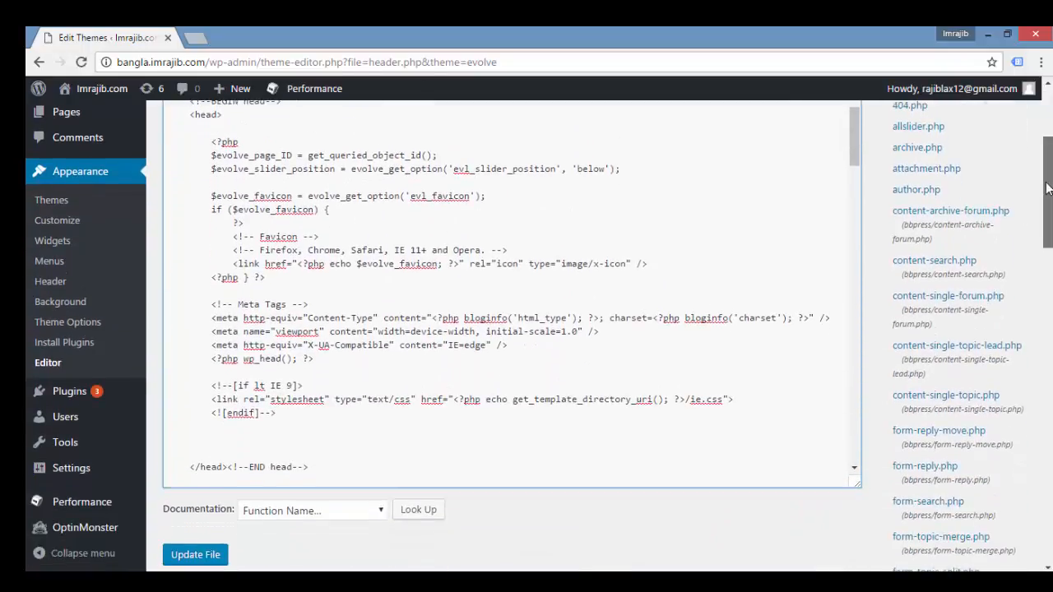
scroll(1048, 190, "up", 2)
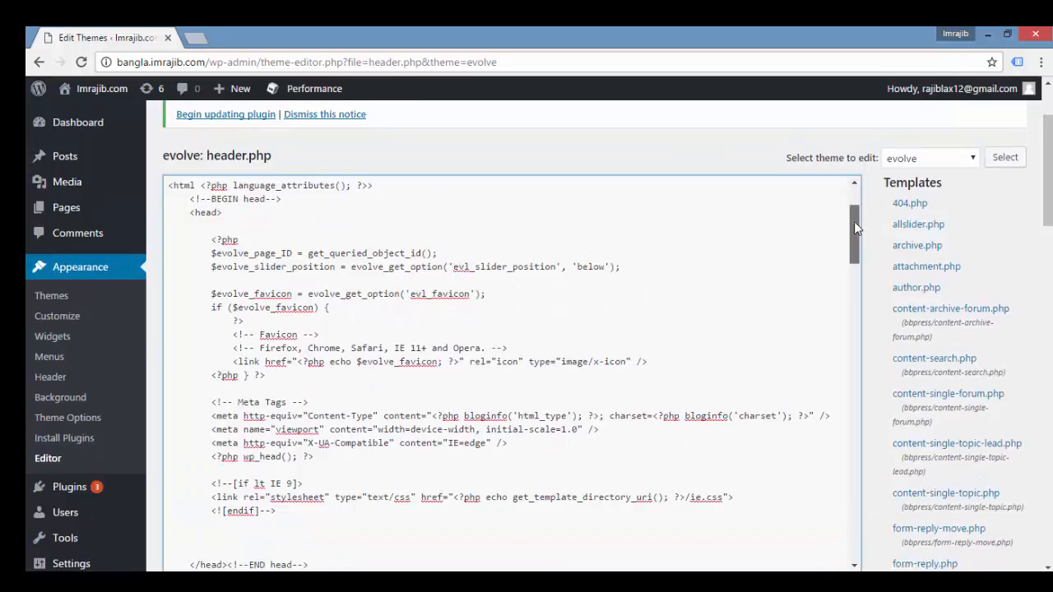
left_click_drag(854, 223, 852, 211)
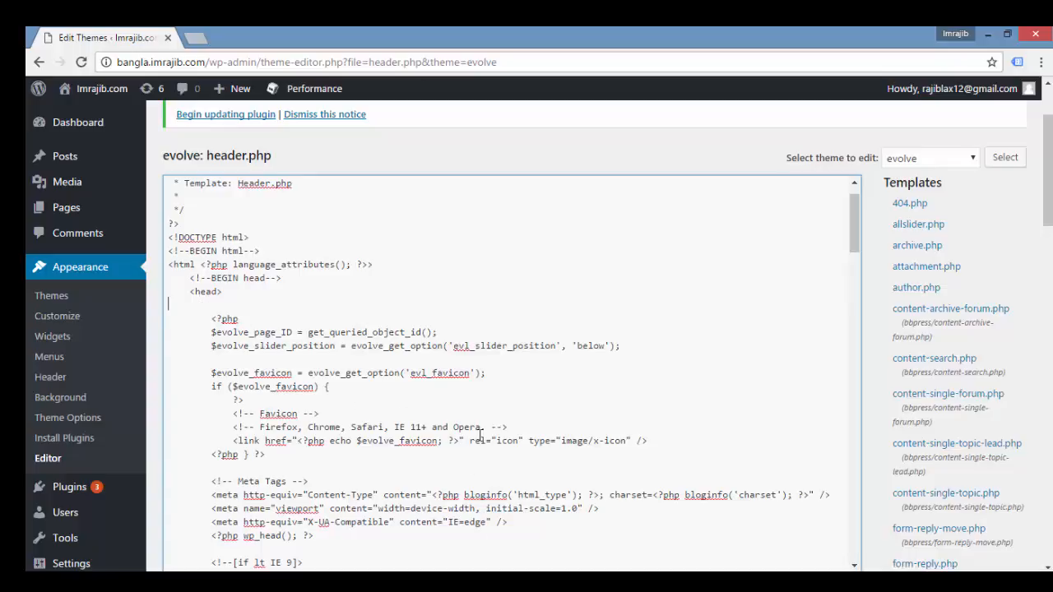
Step: Copy the head snippet from the Google Tag Manager window and paste it below the <head> tag in header.php, followed by a line break
key("alt+Tab")
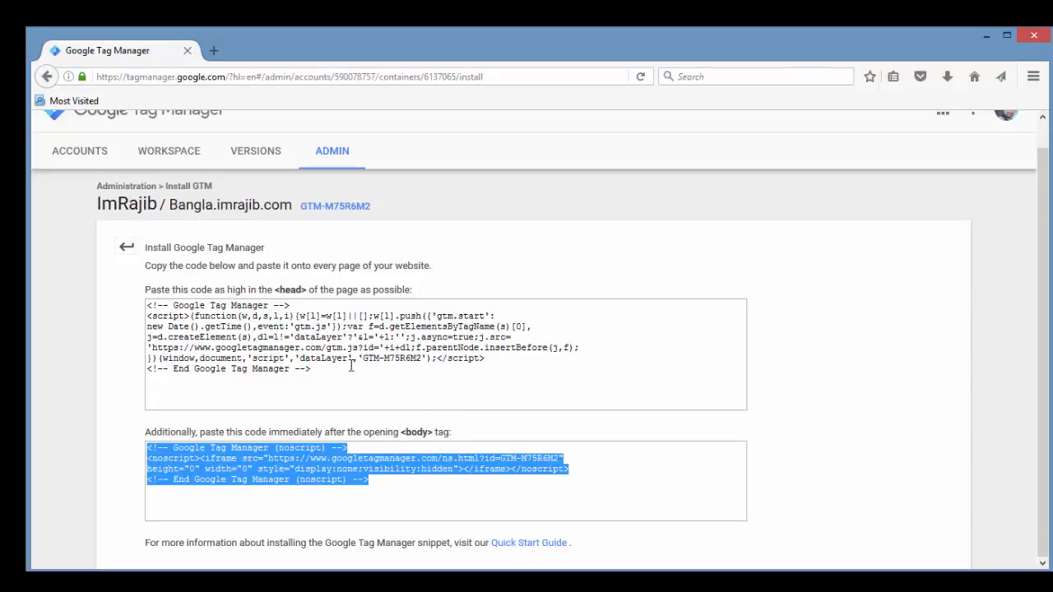
left_click(337, 358)
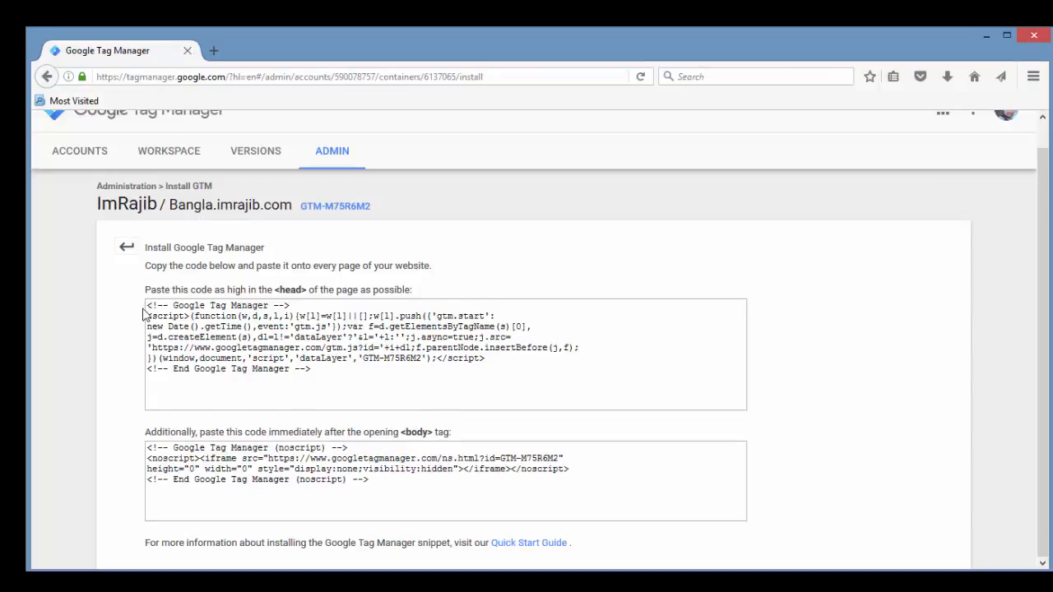
left_click_drag(147, 309, 326, 372)
key("ctrl+c")
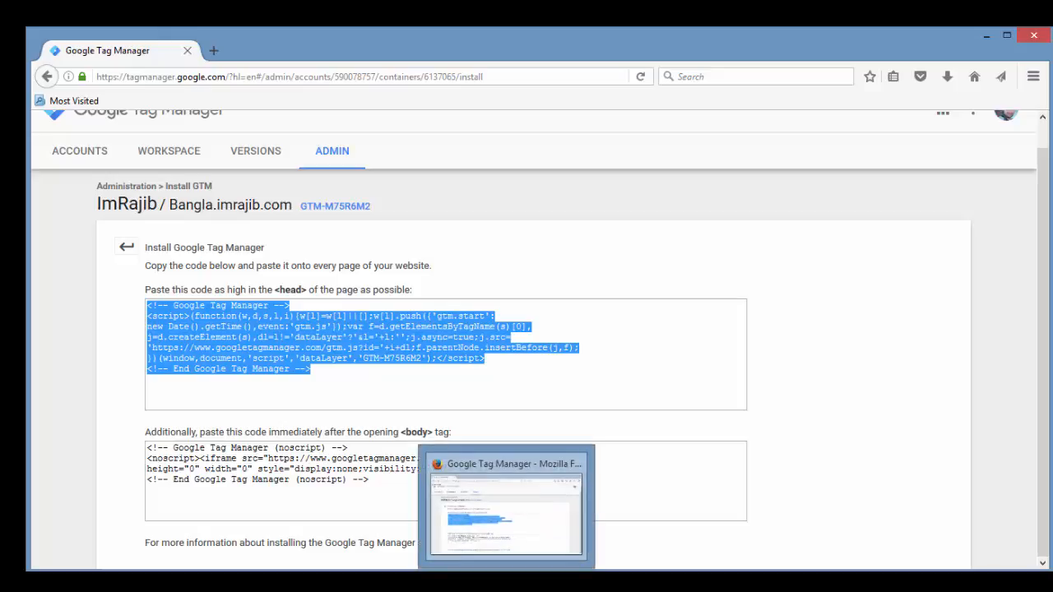
left_click(493, 582)
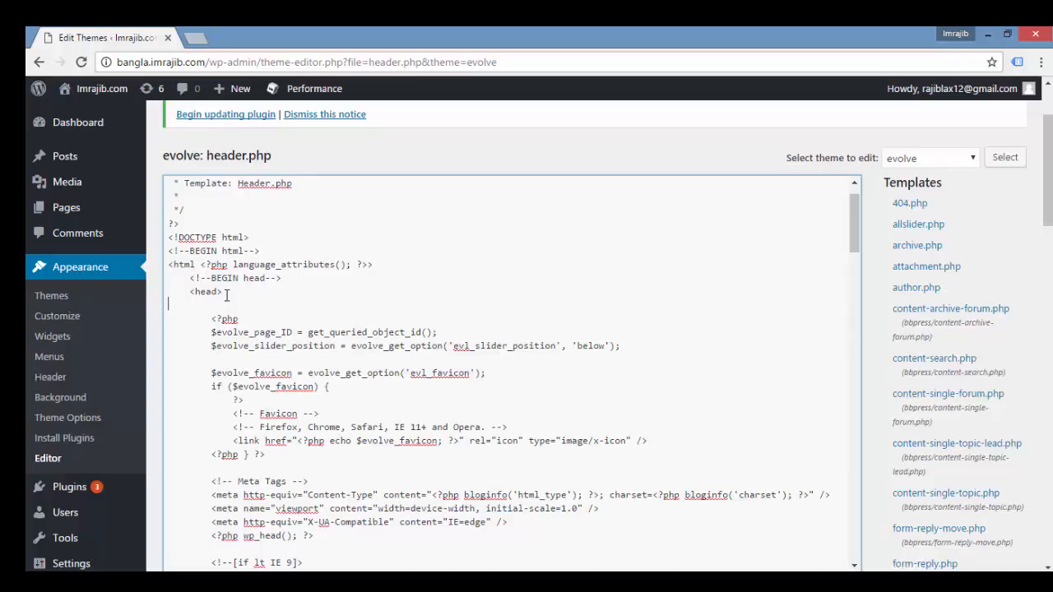
key("ctrl+v")
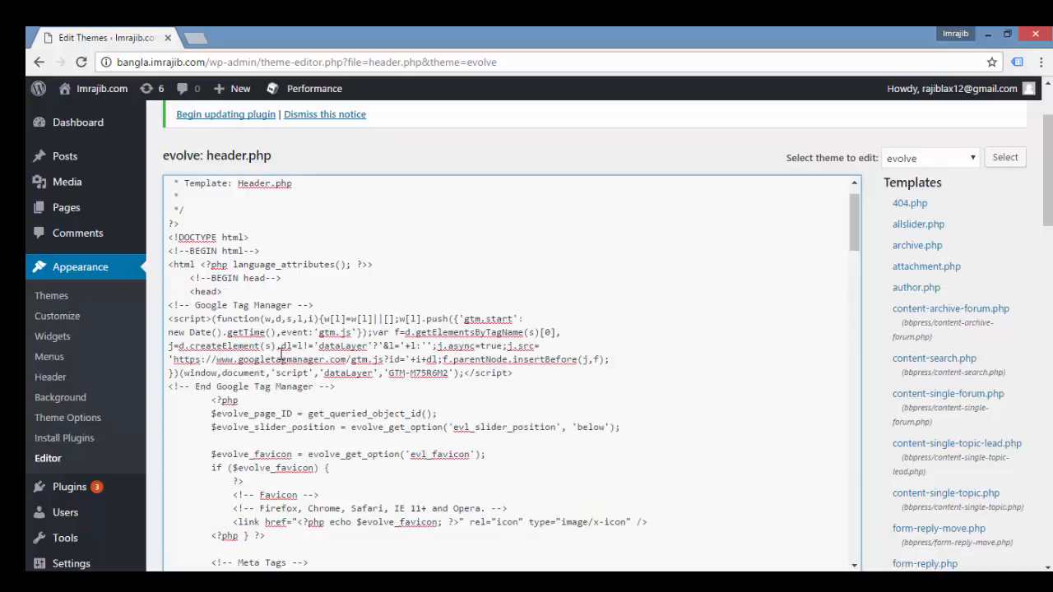
key("Return")
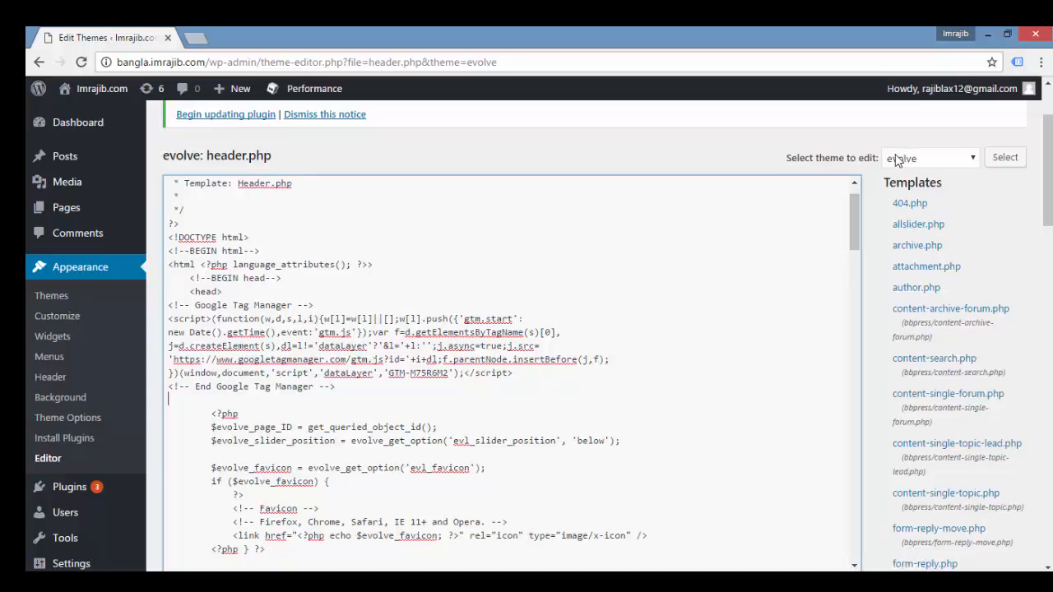
Step: Search header.php for "body" and add three blank lines below the opening <body> tag
key("ctrl+f")
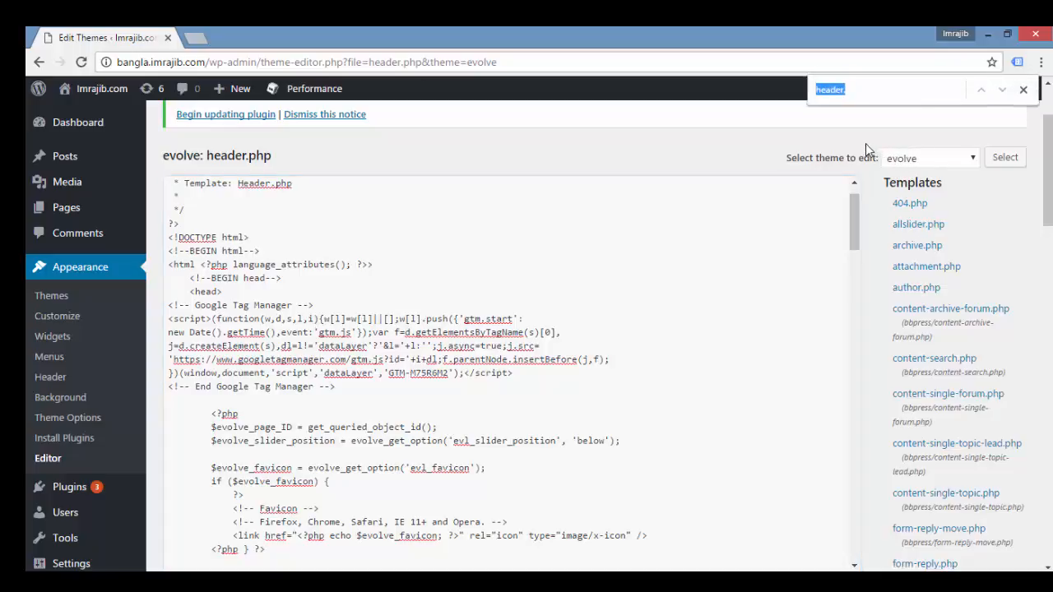
type("body")
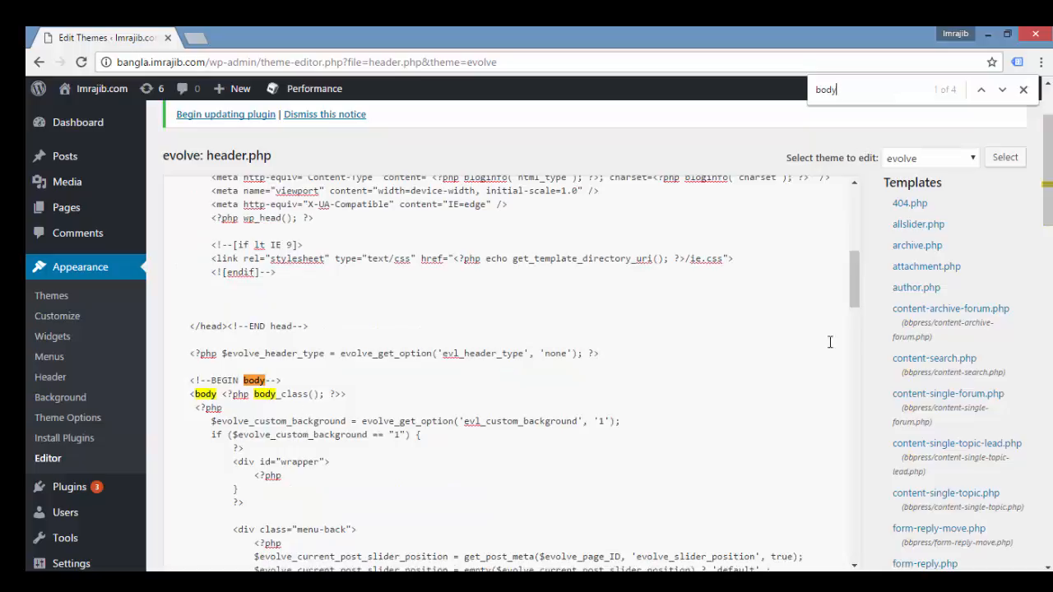
left_click_drag(856, 293, 856, 313)
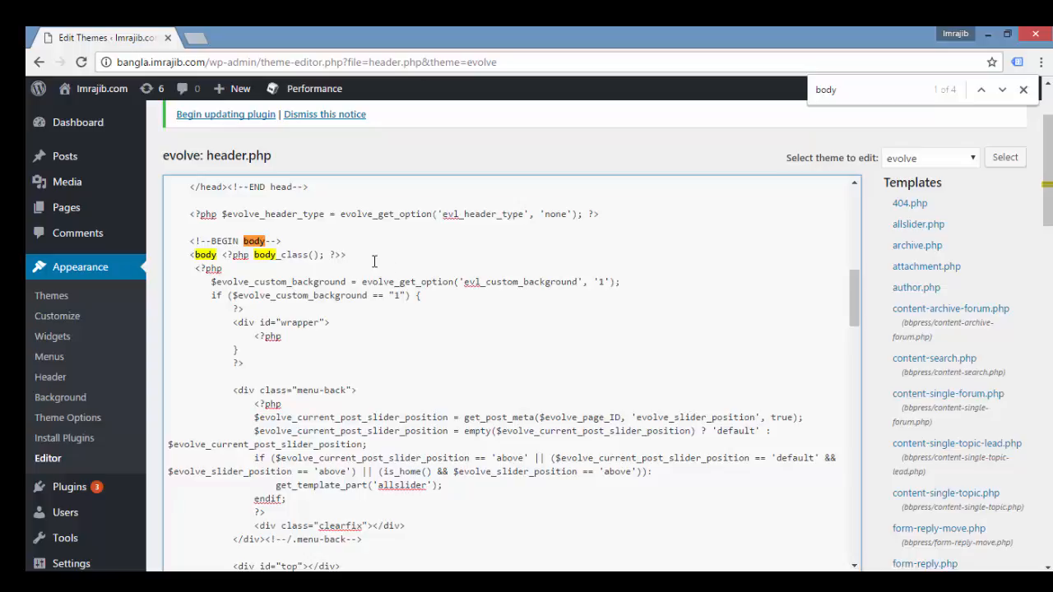
key("Return")
key("Return")
key("Return")
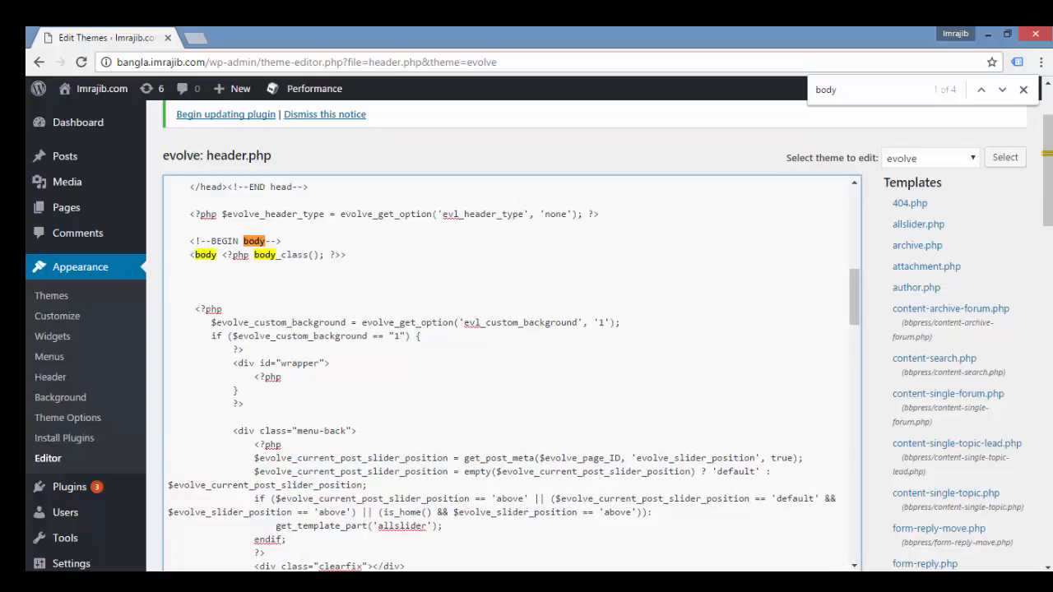
Step: Copy the noscript snippet from the Google Tag Manager window and paste it below the opening <body> tag in header.php
key("alt+Tab")
left_click(292, 468)
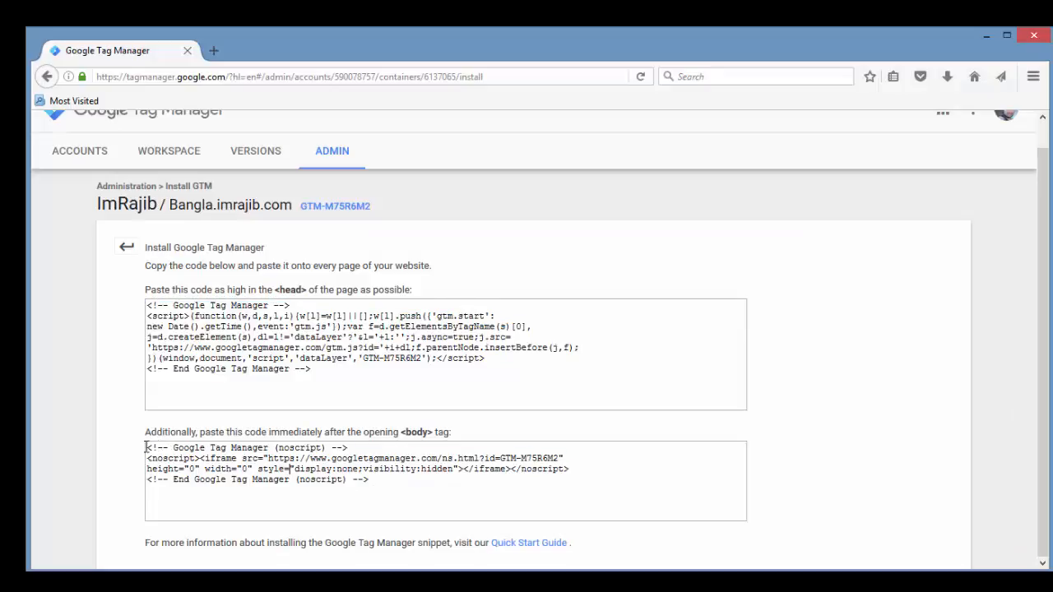
left_click_drag(146, 447, 436, 486)
key("ctrl+c")
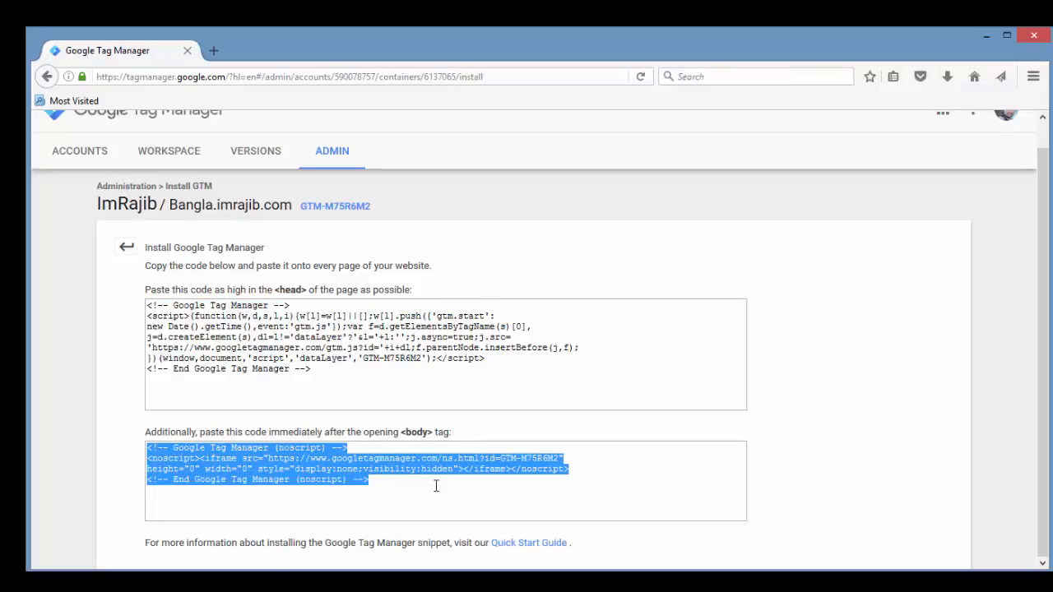
key("alt+Tab")
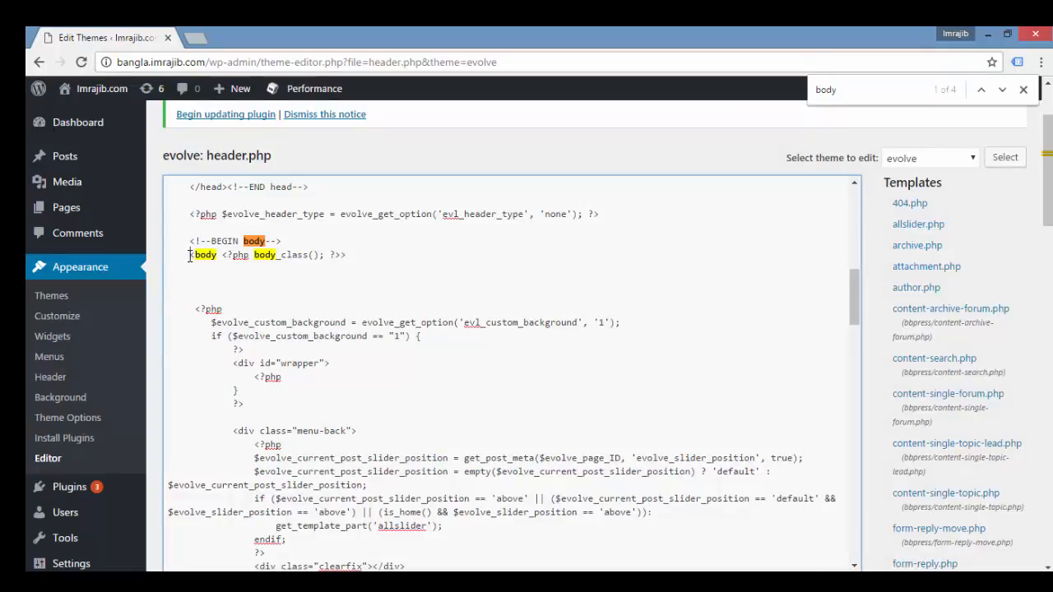
left_click_drag(193, 257, 353, 258)
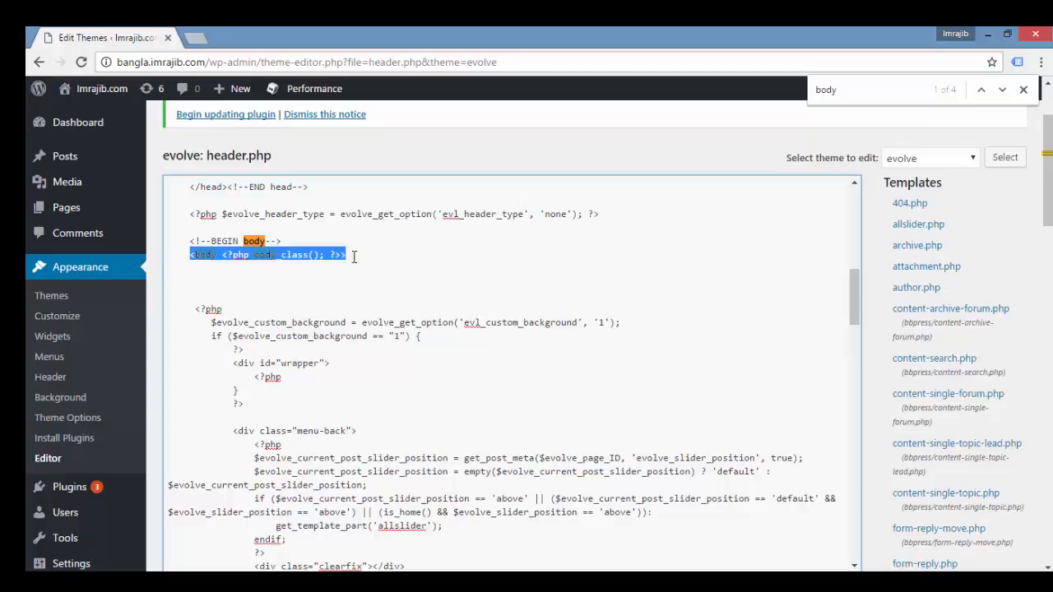
left_click(235, 283)
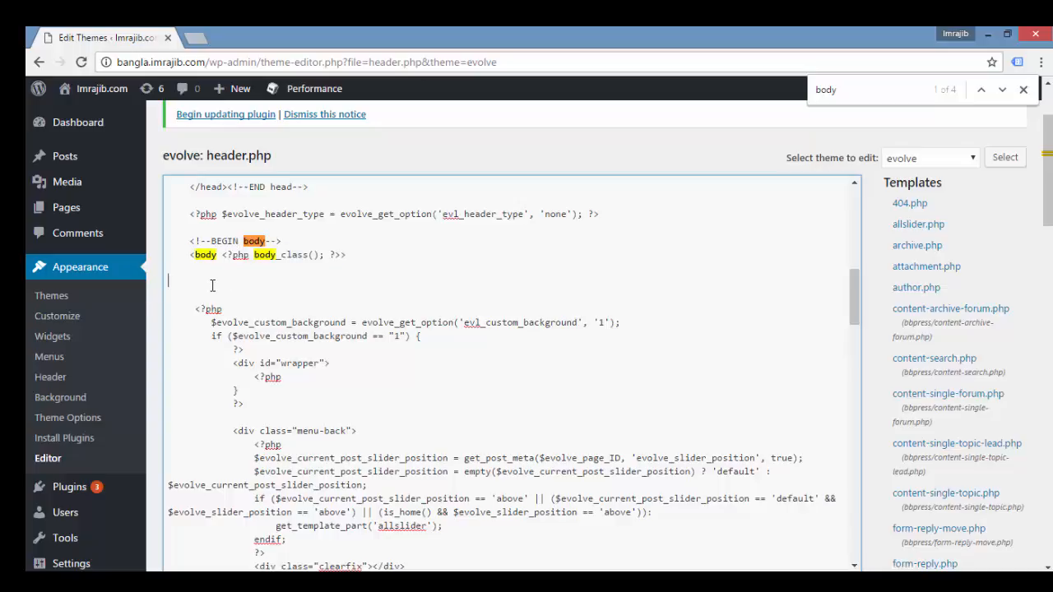
key("ctrl+v")
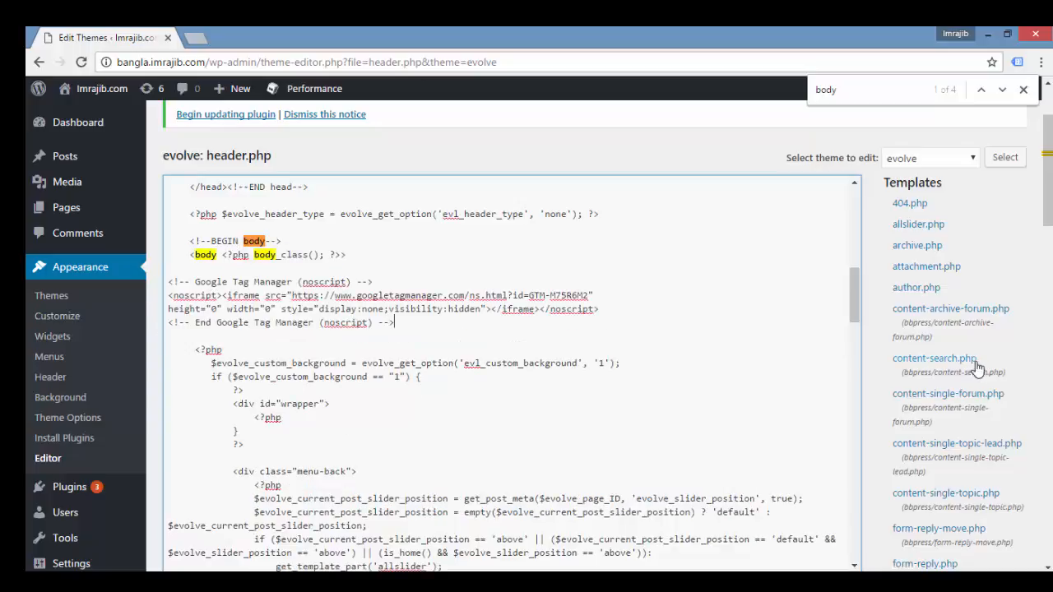
Step: Check both pasted snippets in header.php and save the updated file
scroll(351, 321, "up", 1)
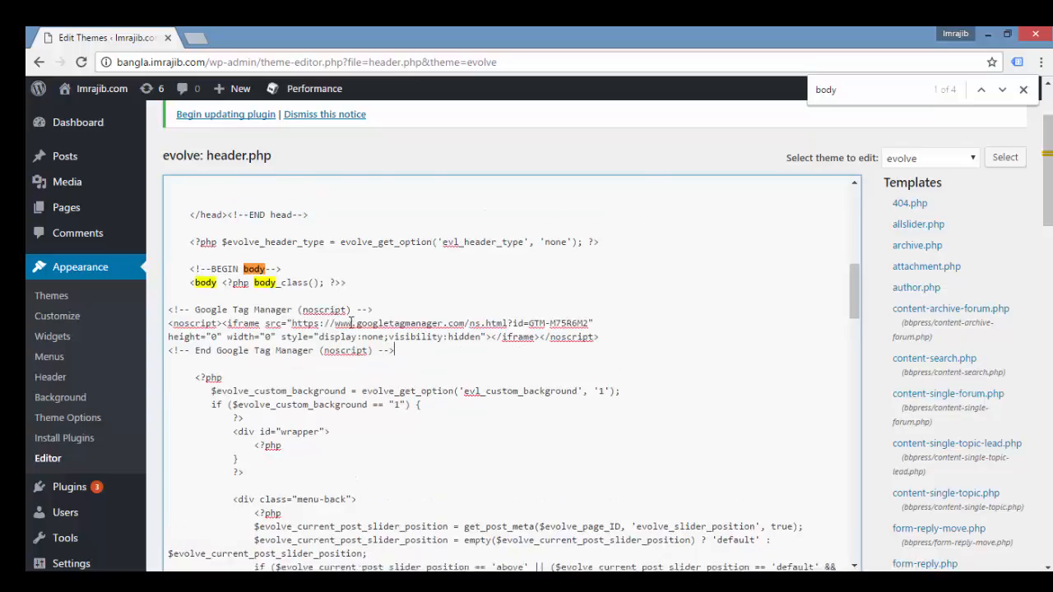
scroll(351, 321, "up", 10)
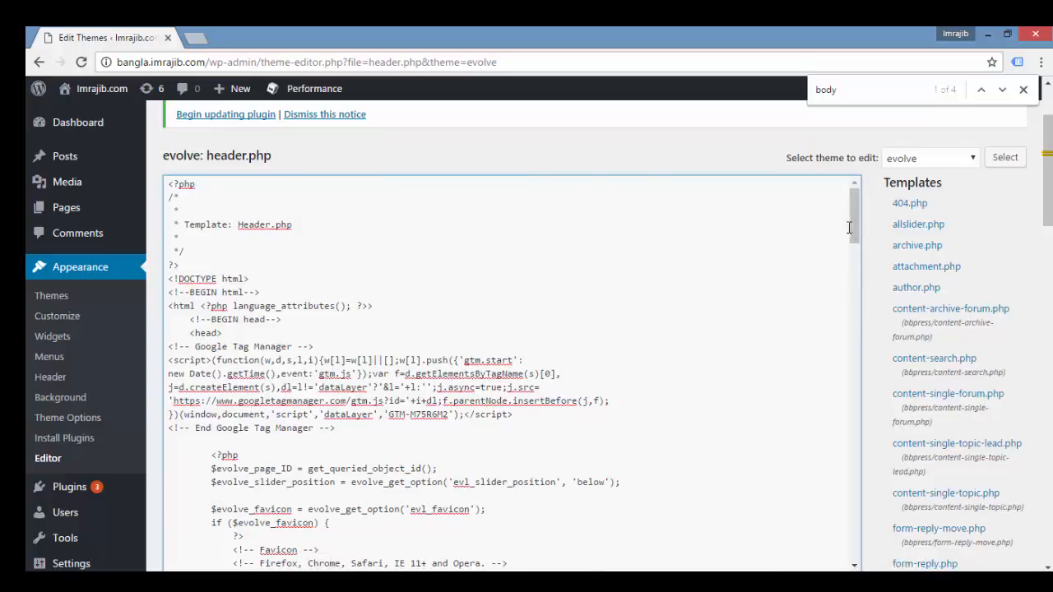
left_click_drag(853, 222, 866, 539)
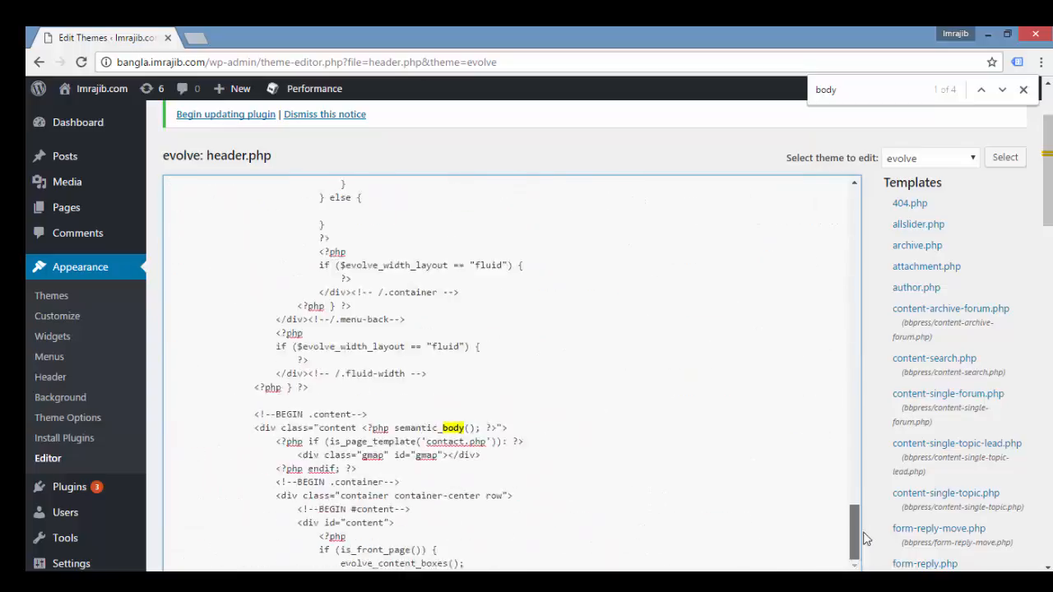
scroll(865, 539, "down", 5)
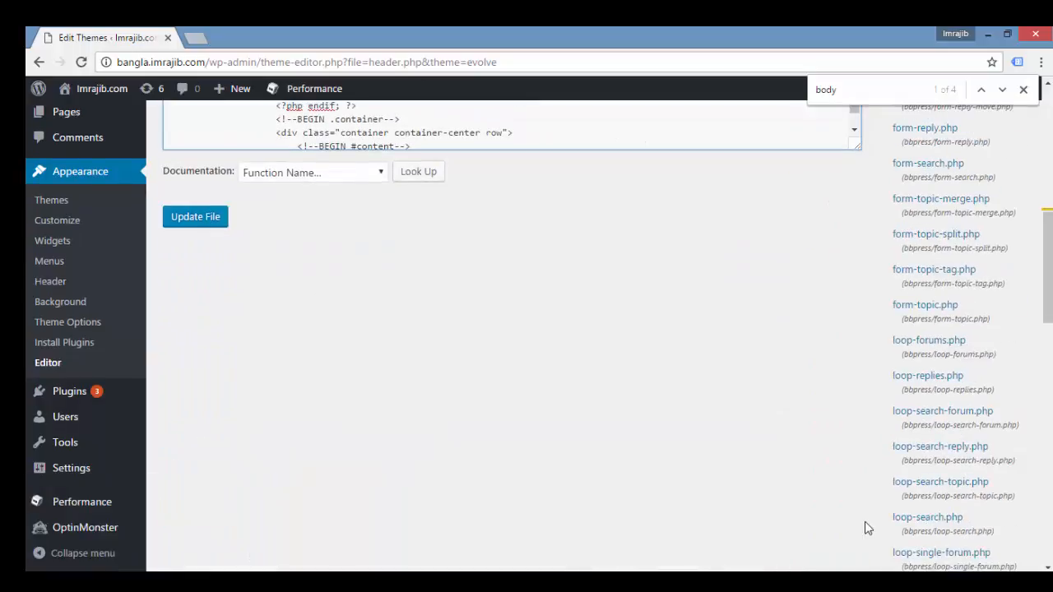
left_click(185, 223)
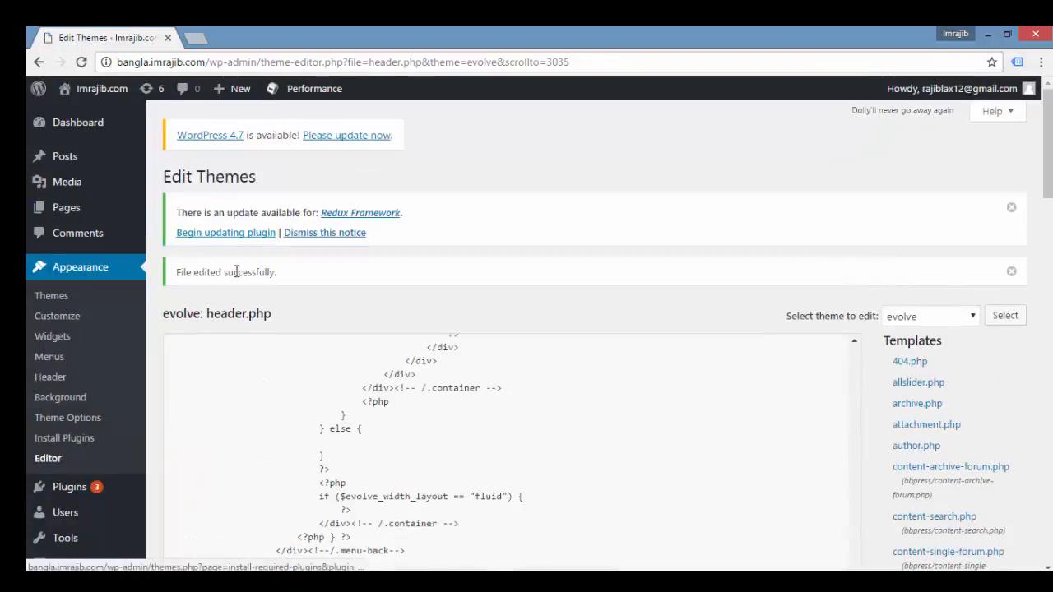
Step: Open the live site in a new browser tab and look over its home page
mouse_move(99, 91)
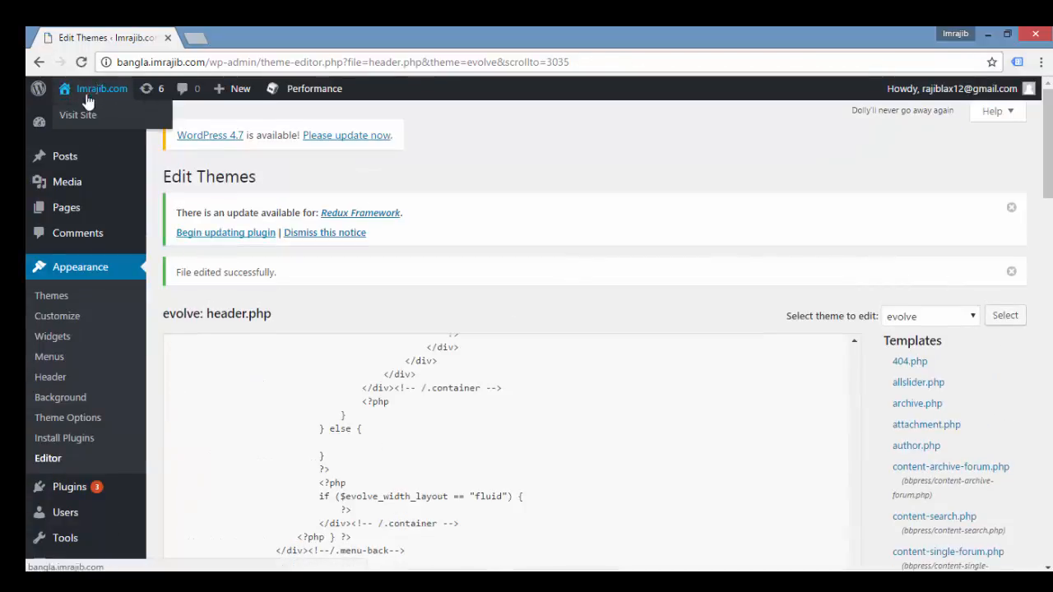
right_click(77, 116)
left_click(99, 129)
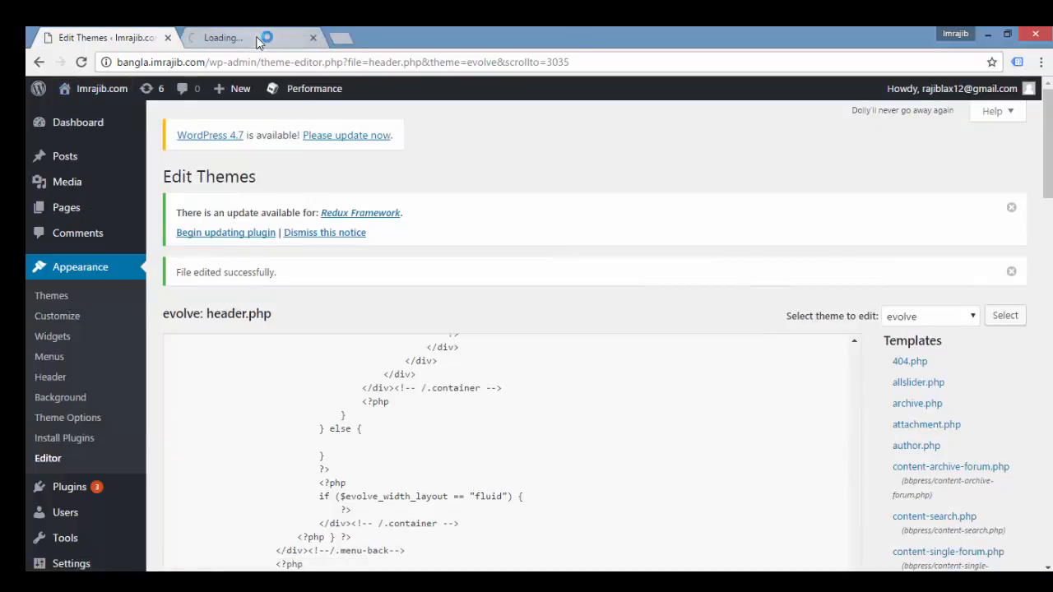
left_click(257, 39)
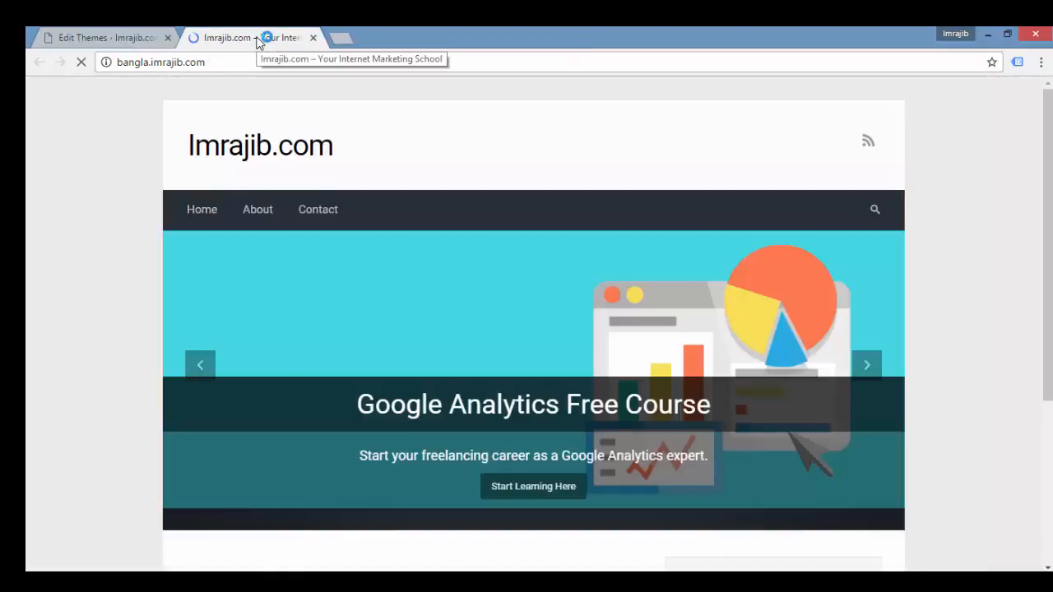
scroll(533, 329, "down", 3)
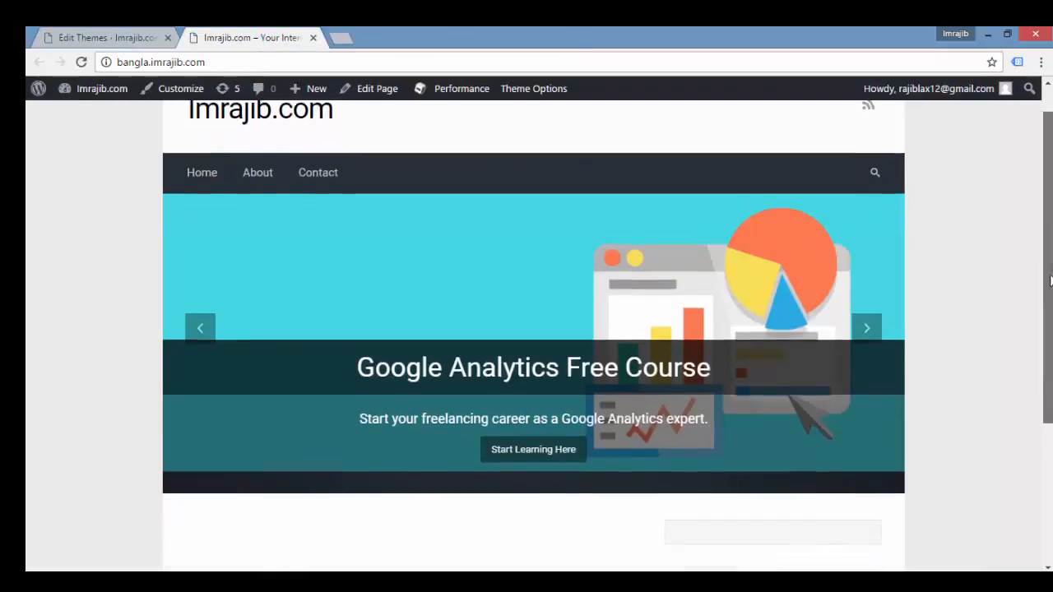
scroll(533, 329, "up", 3)
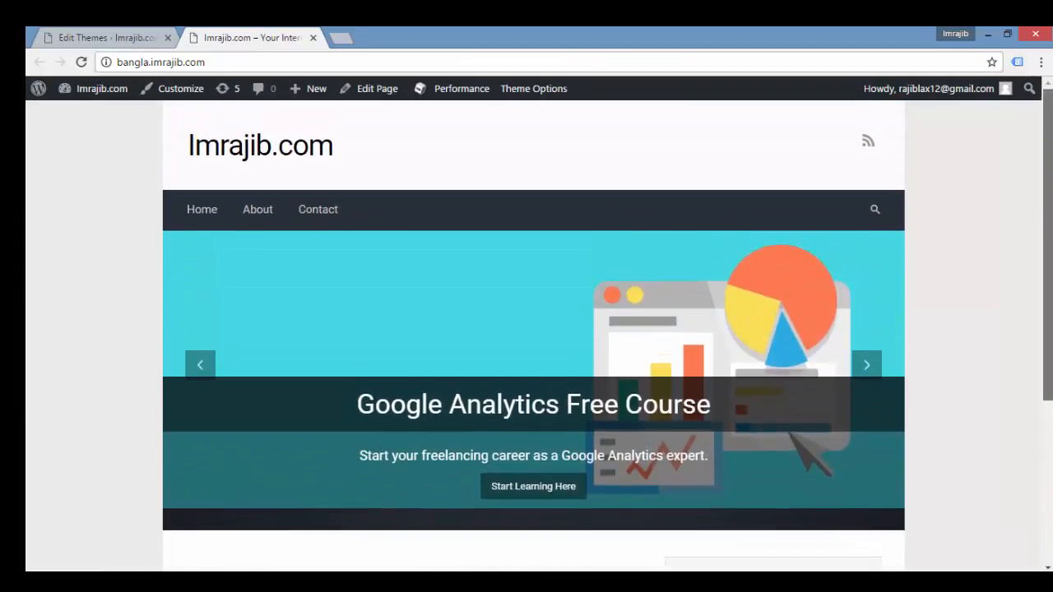
scroll(533, 329, "down", 4)
scroll(275, 165, "up", 5)
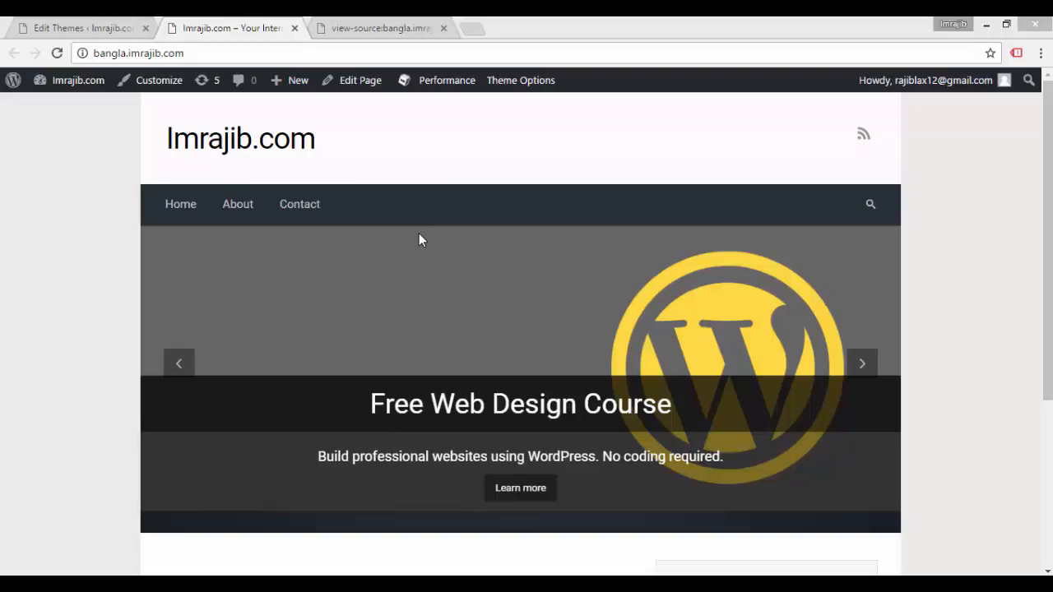
Step: Close the old source tab, open a fresh page source of the live site and search it for "Tag ma"
left_click(444, 28)
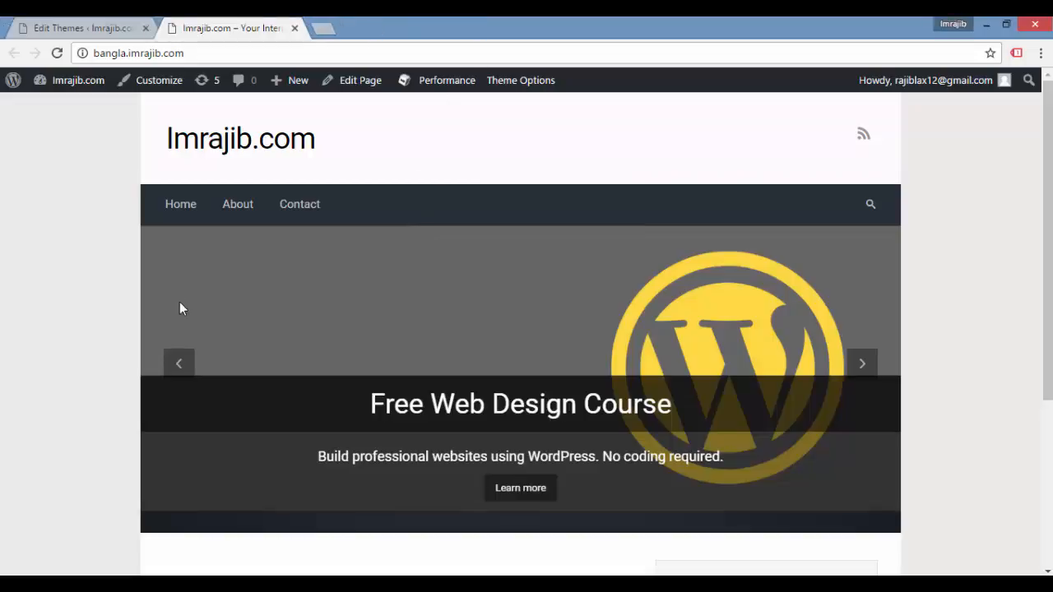
right_click(91, 272)
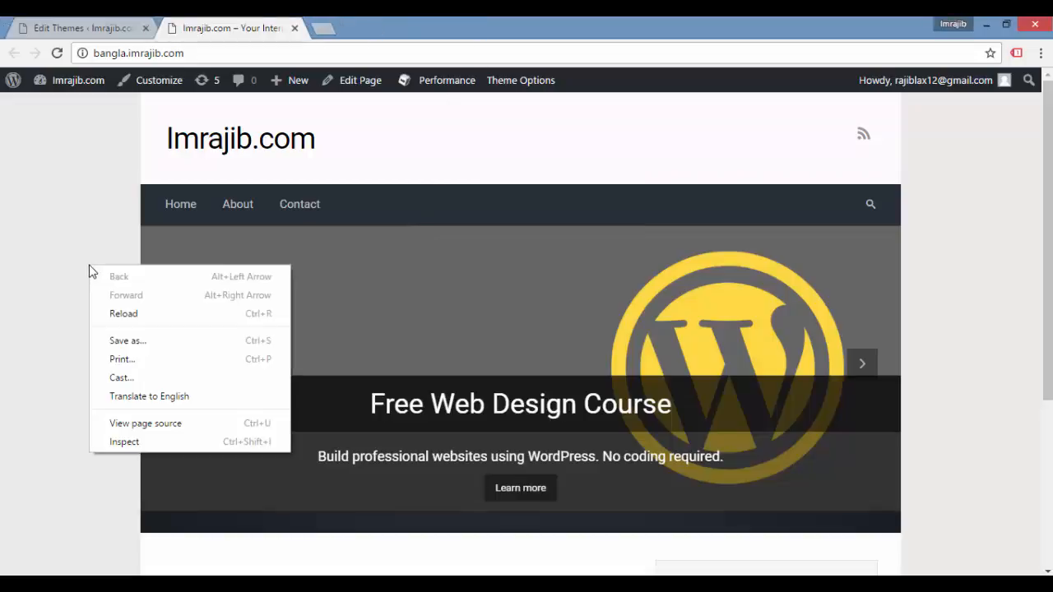
left_click(133, 424)
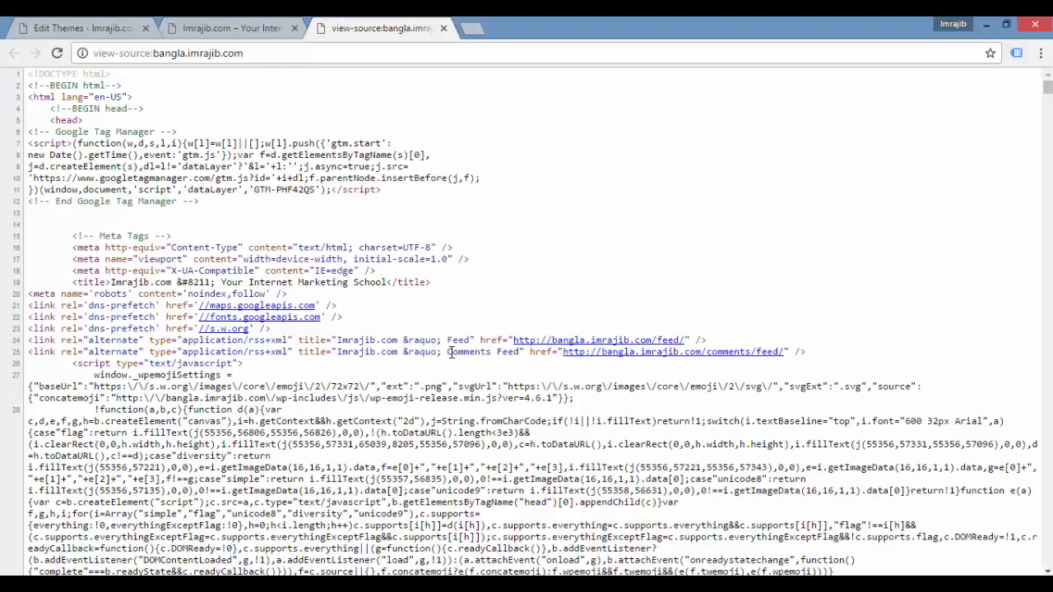
key("ctrl+f")
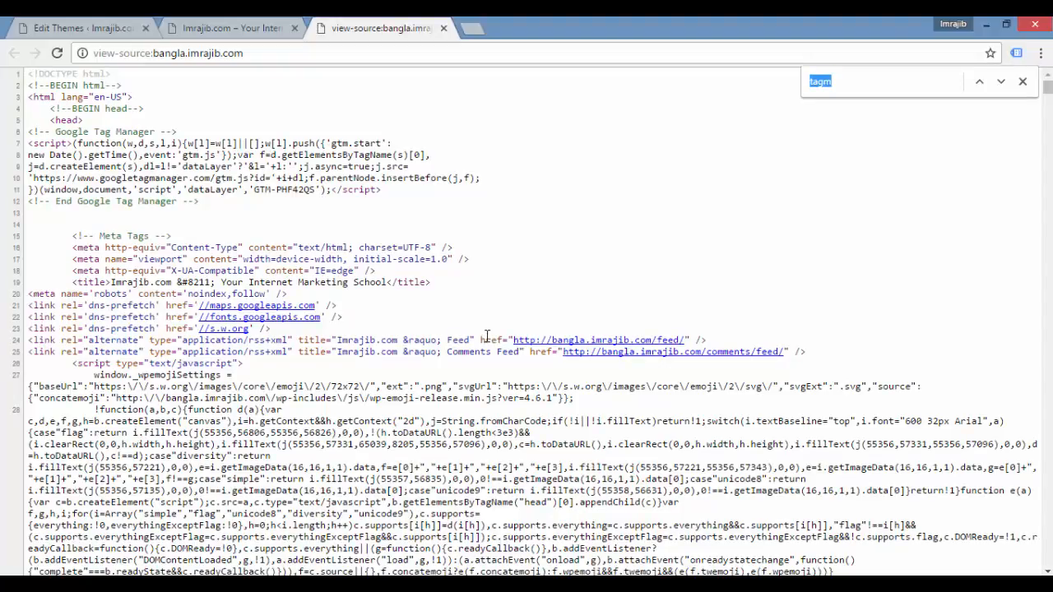
type("Ta")
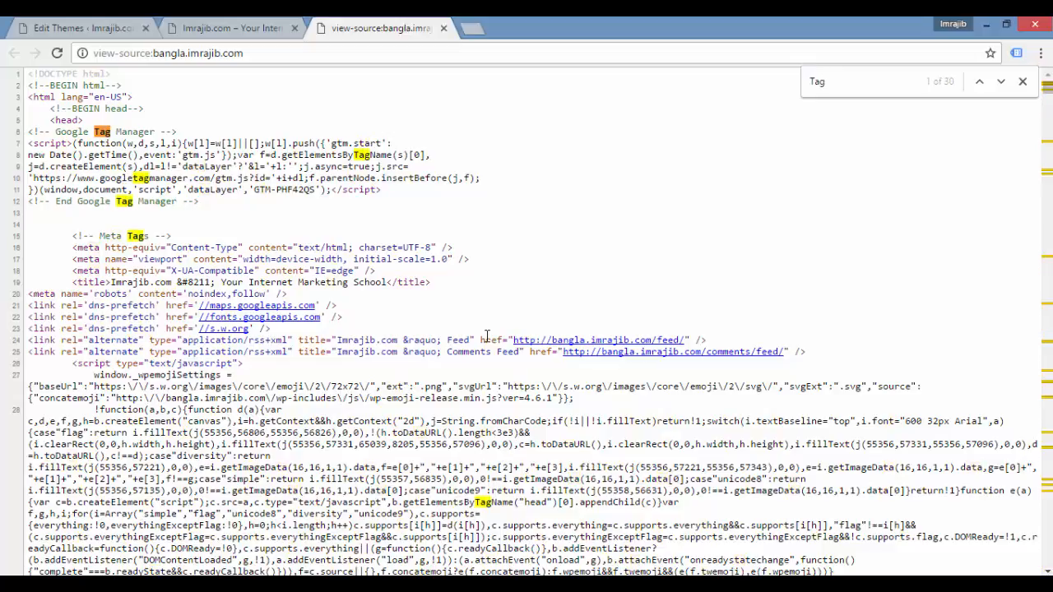
type("g ma")
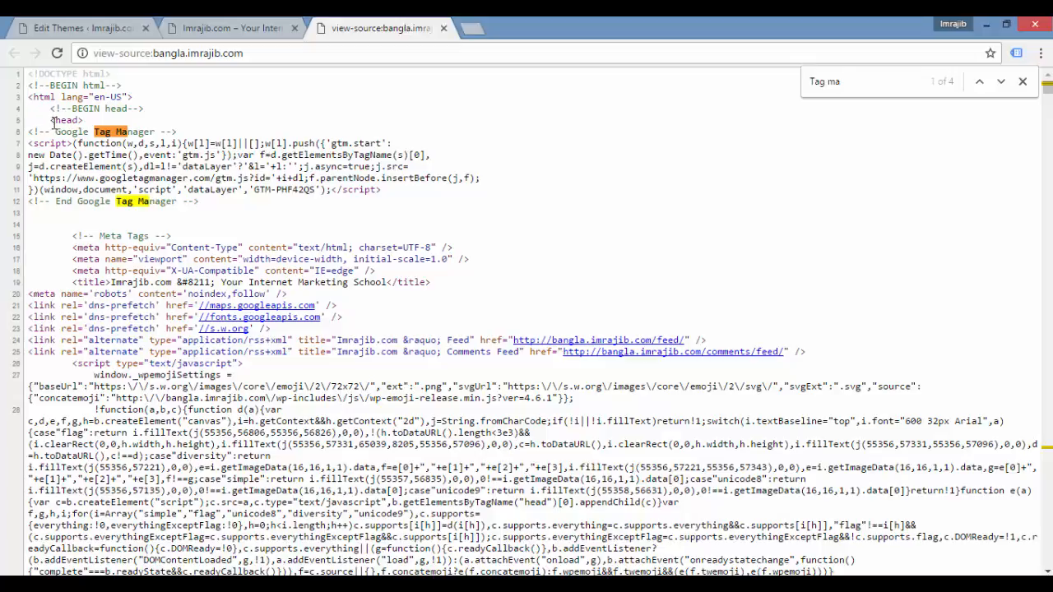
Step: Highlight the Google Tag Manager script below <head> and the noscript snippet below <body> in the page source to check both
left_click_drag(51, 120, 202, 203)
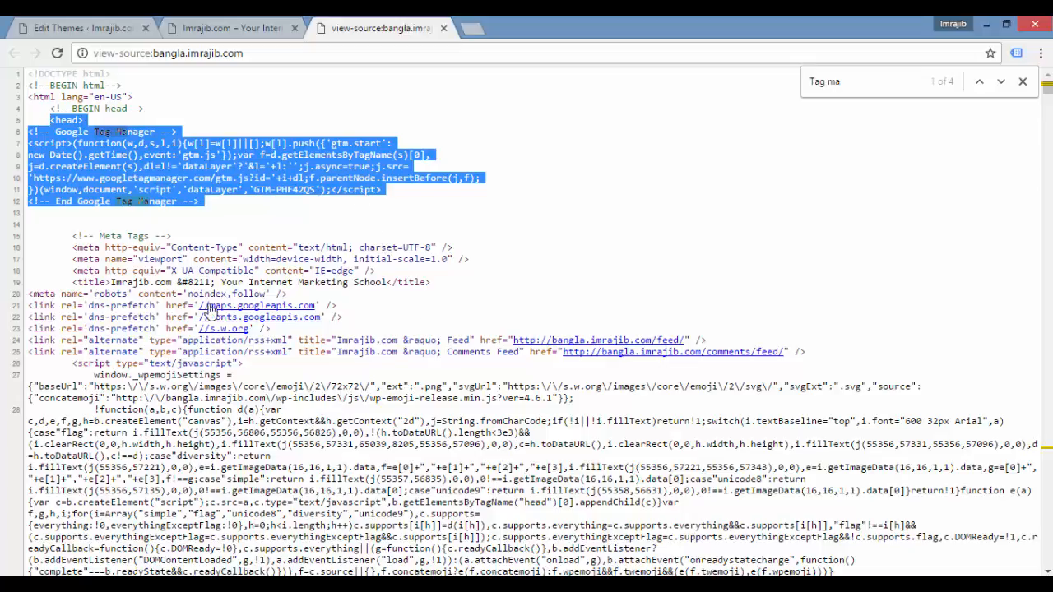
left_click(1001, 82)
left_click(1001, 81)
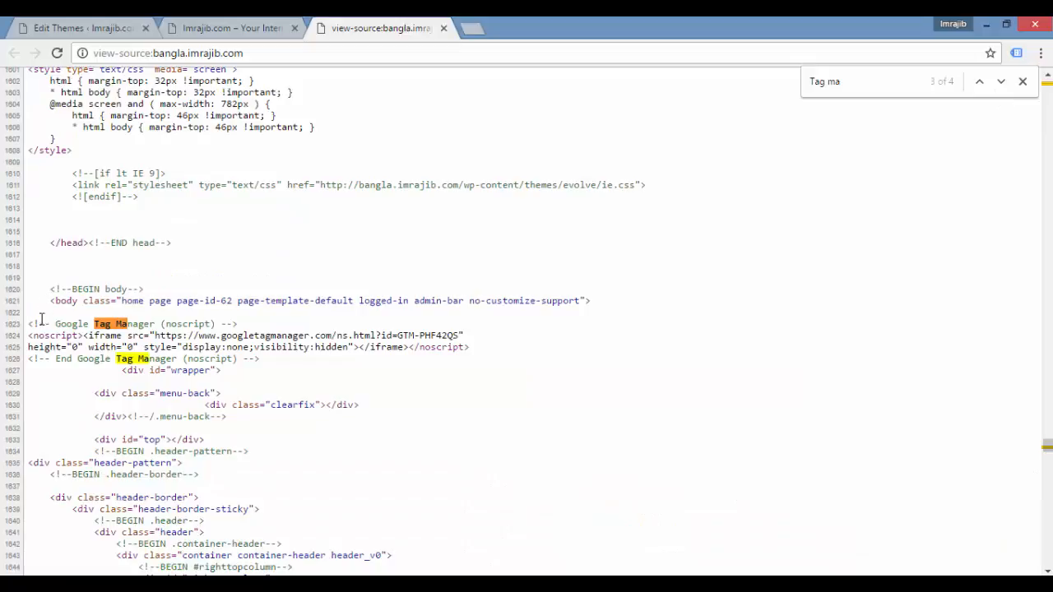
left_click_drag(35, 325, 282, 357)
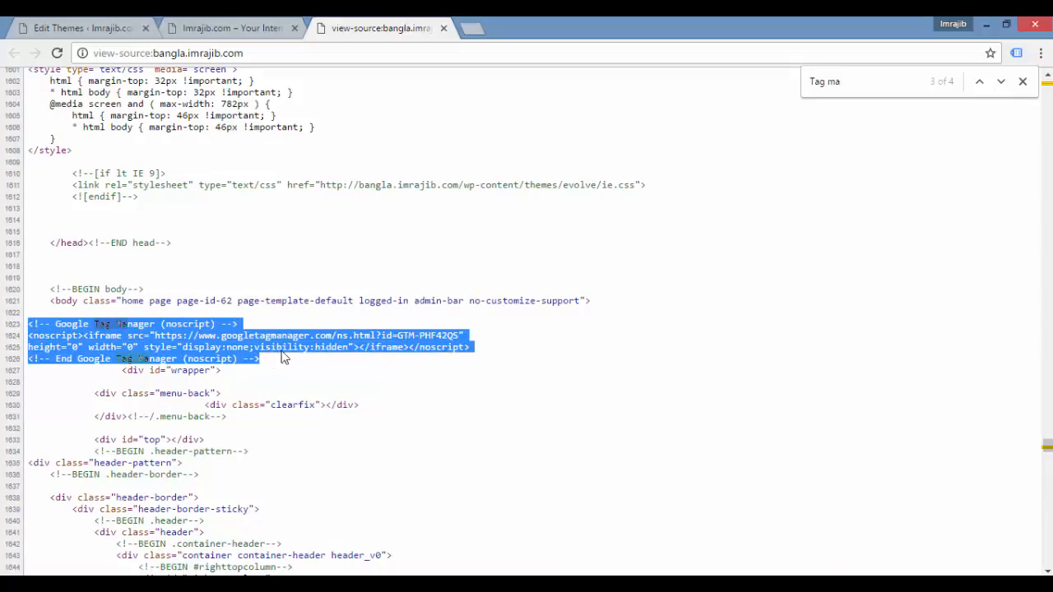
left_click(230, 28)
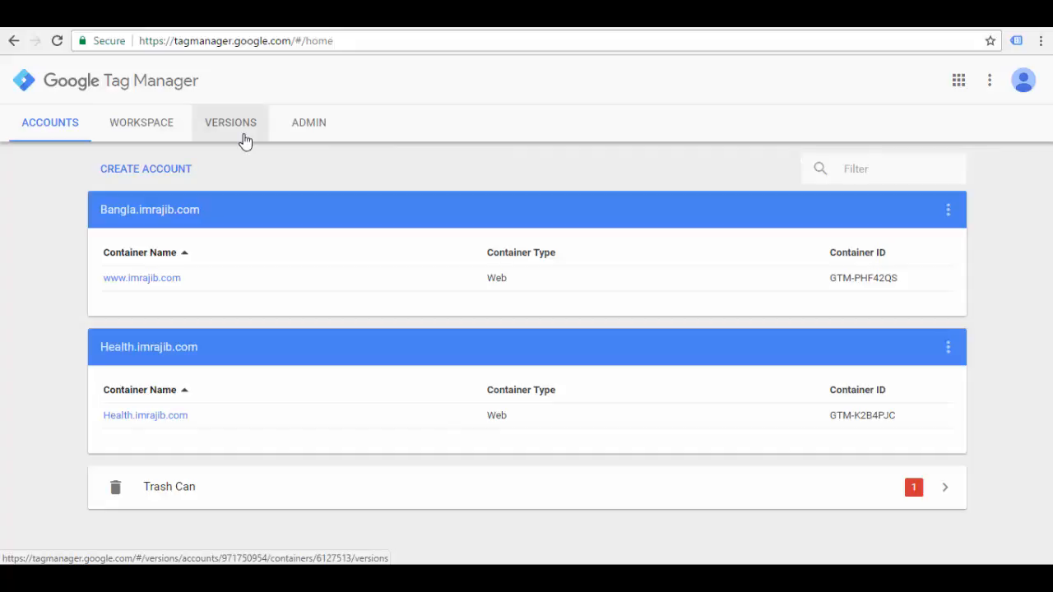
left_click(316, 131)
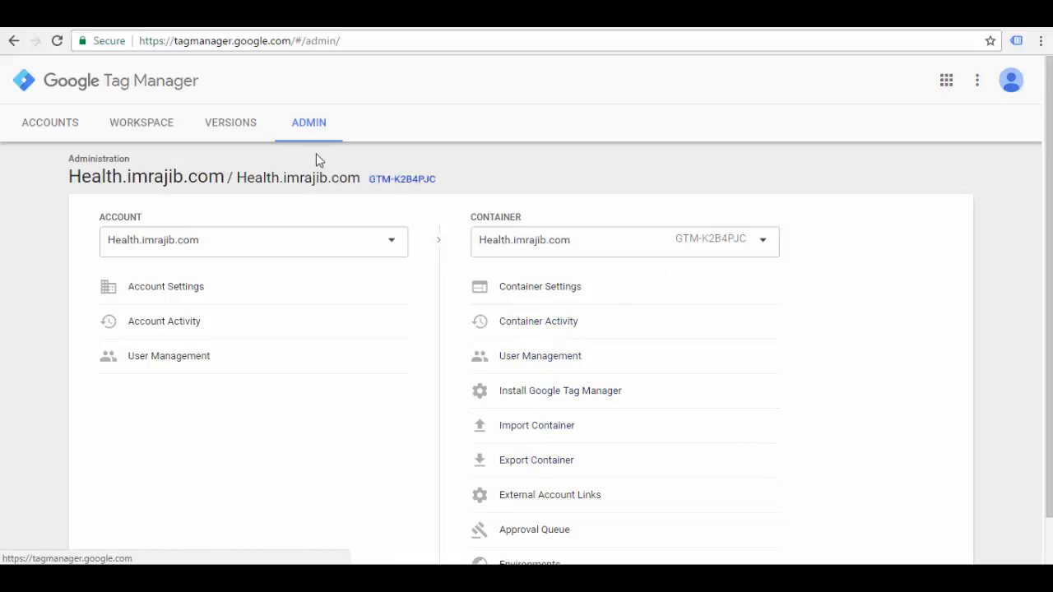
left_click(38, 130)
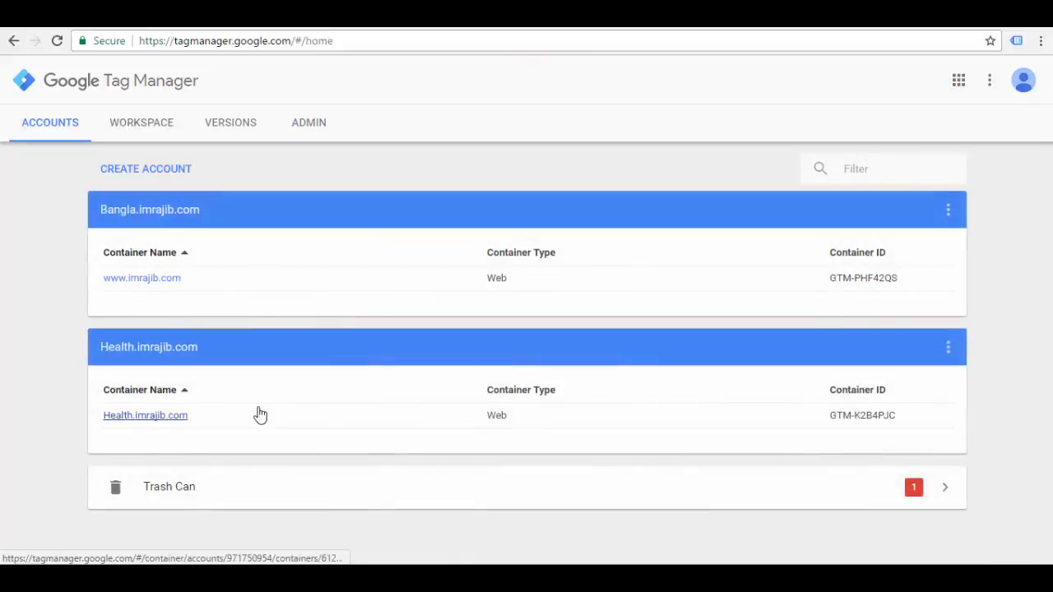
left_click(144, 284)
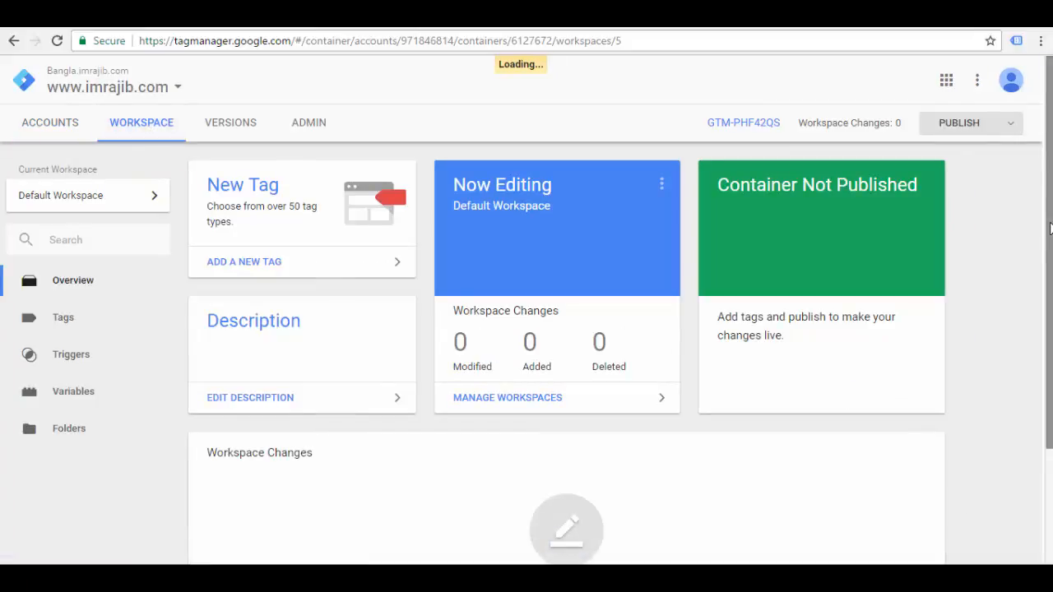
Step: Look over the container workspace's overview, tags and triggers pages
left_click(64, 281)
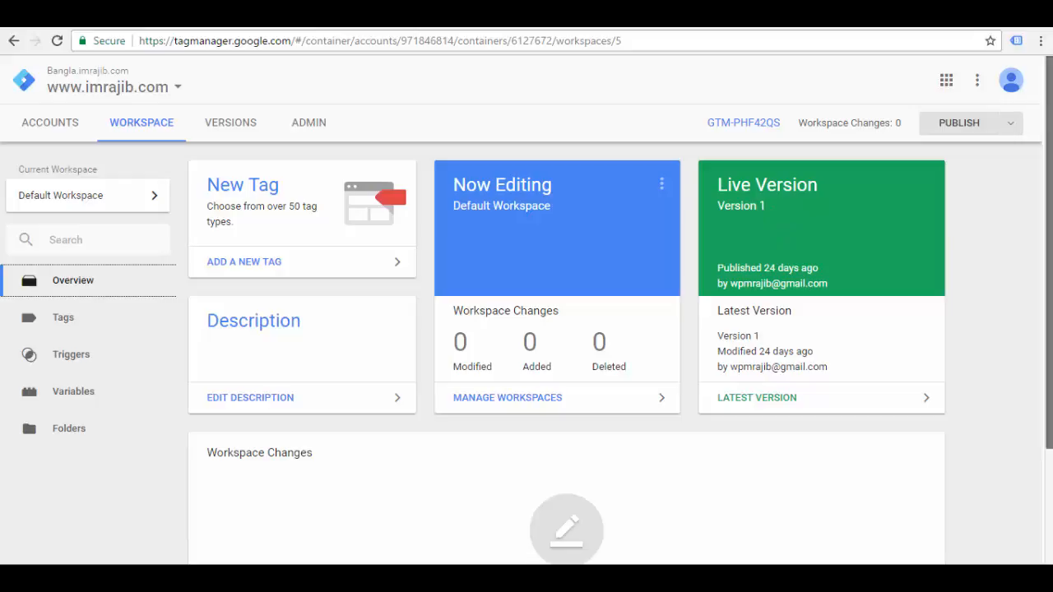
scroll(751, 241, "down", 1)
left_click_drag(1048, 265, 1045, 325)
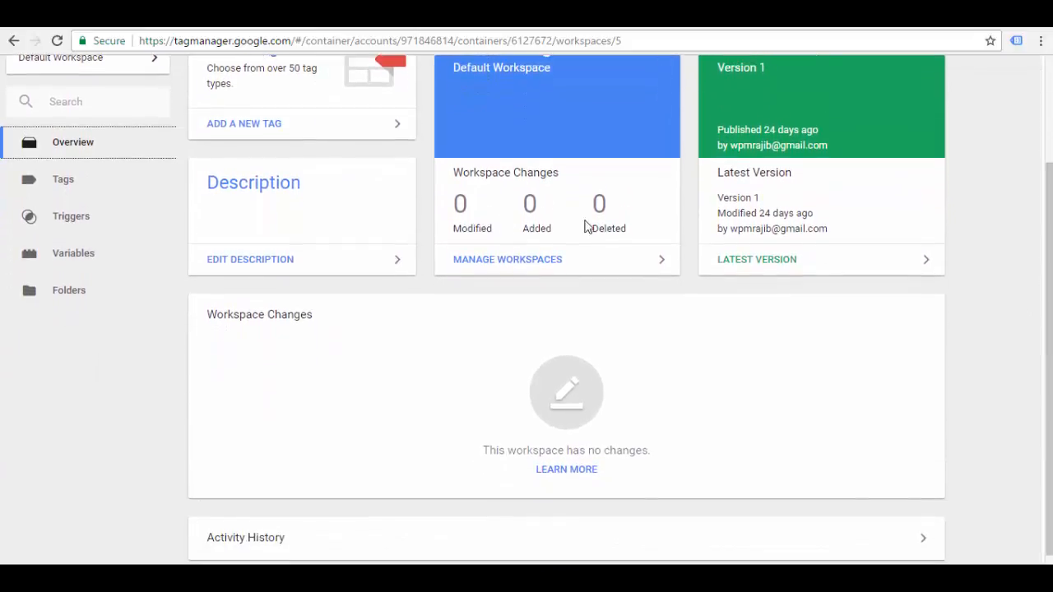
left_click(63, 181)
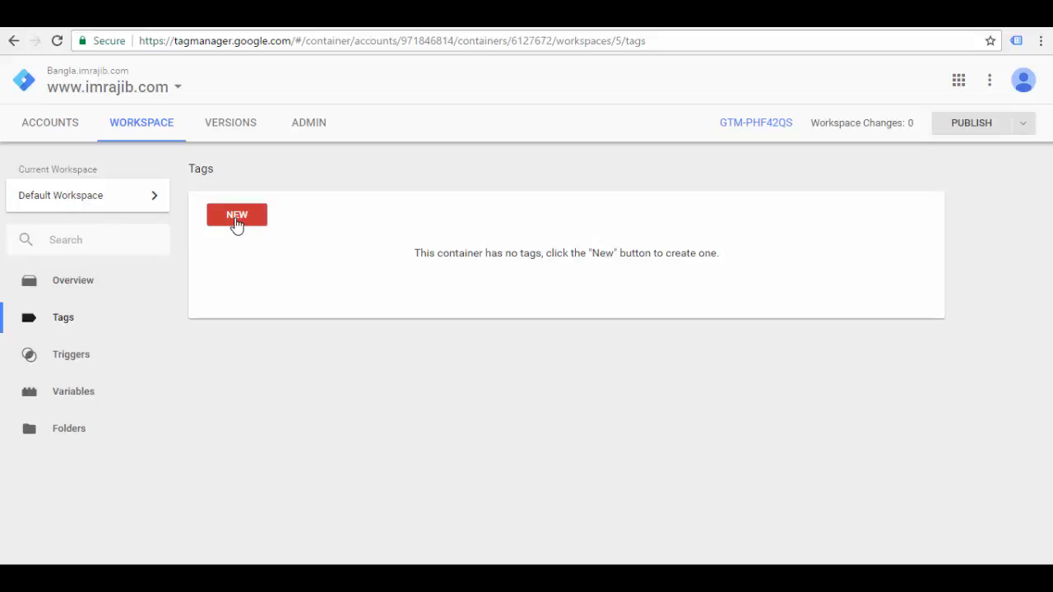
left_click(71, 362)
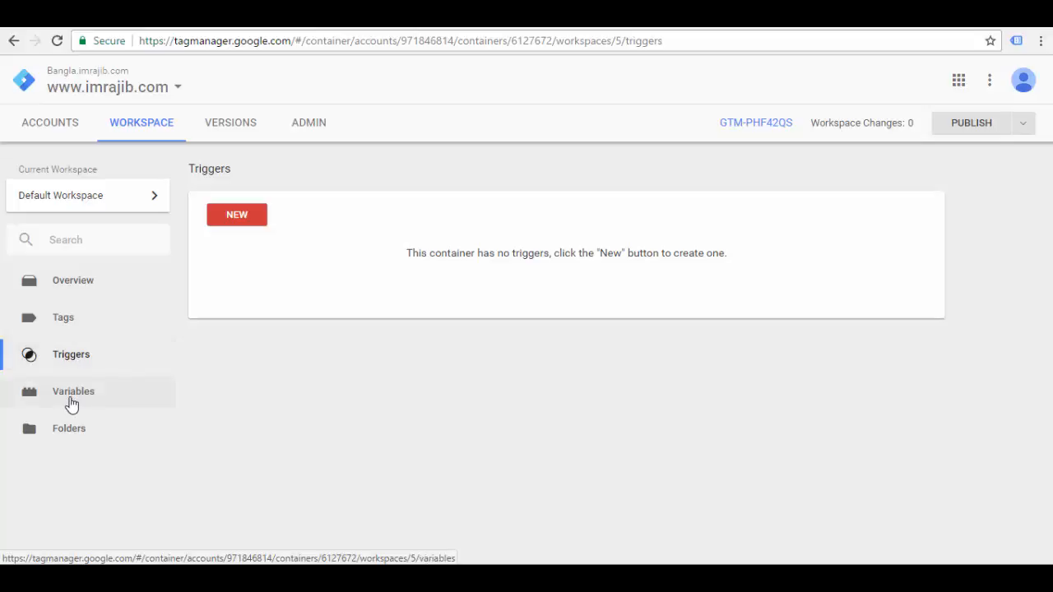
Step: Review the configurable built-in variables without changing any, and view the workspace's folders before returning to the overview
left_click(71, 404)
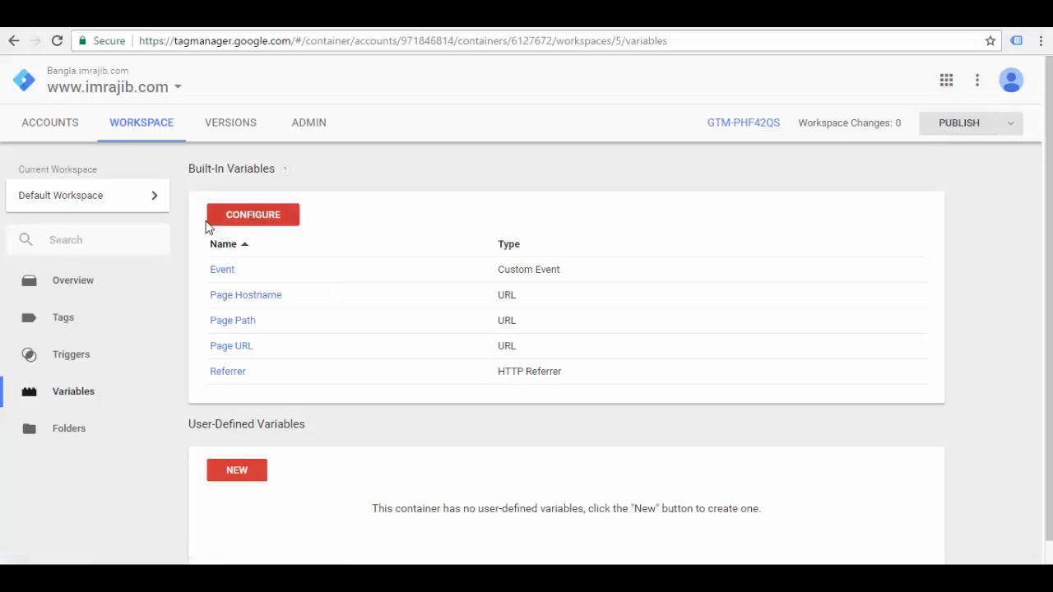
left_click(255, 225)
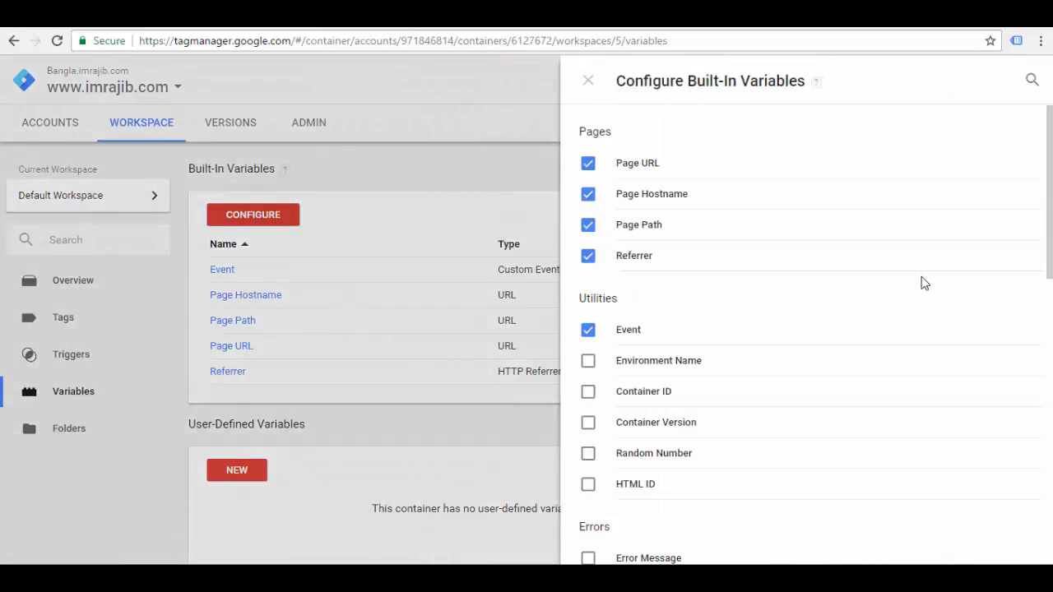
scroll(773, 252, "down", 9)
scroll(724, 256, "up", 9)
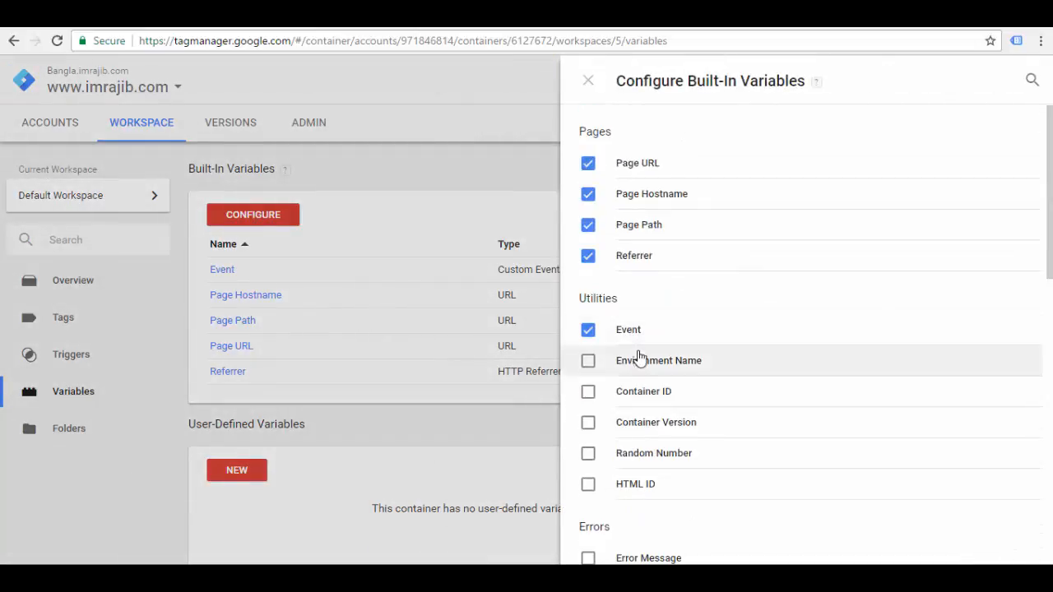
scroll(637, 361, "down", 9)
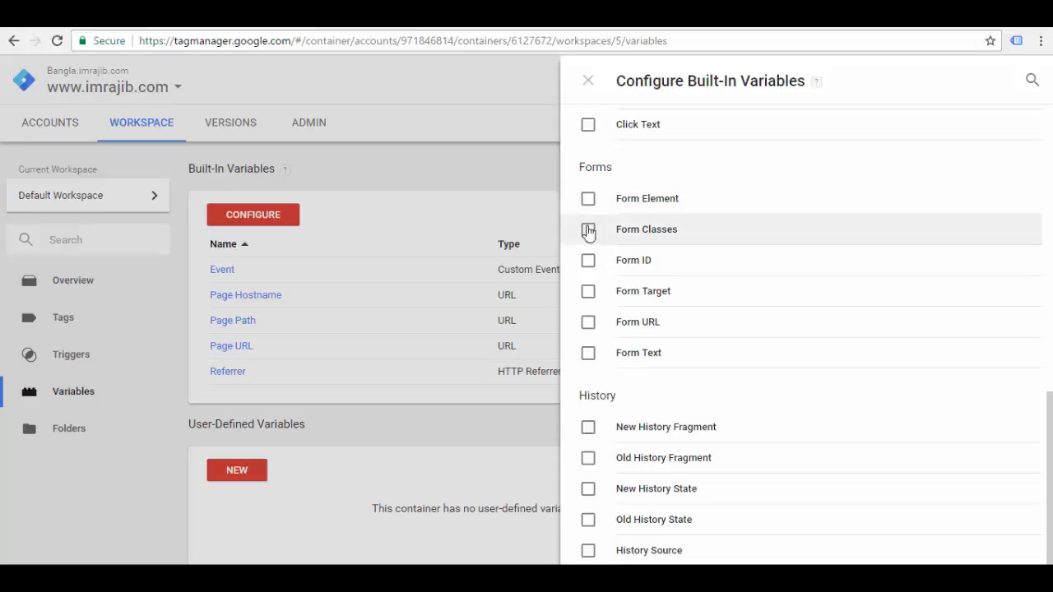
scroll(632, 437, "up", 10)
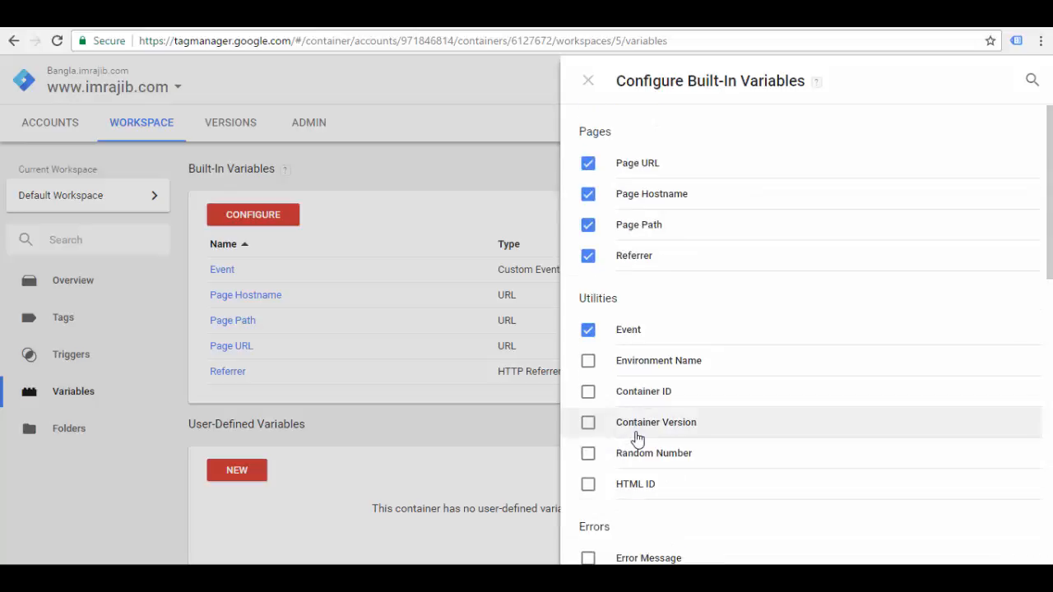
left_click(588, 80)
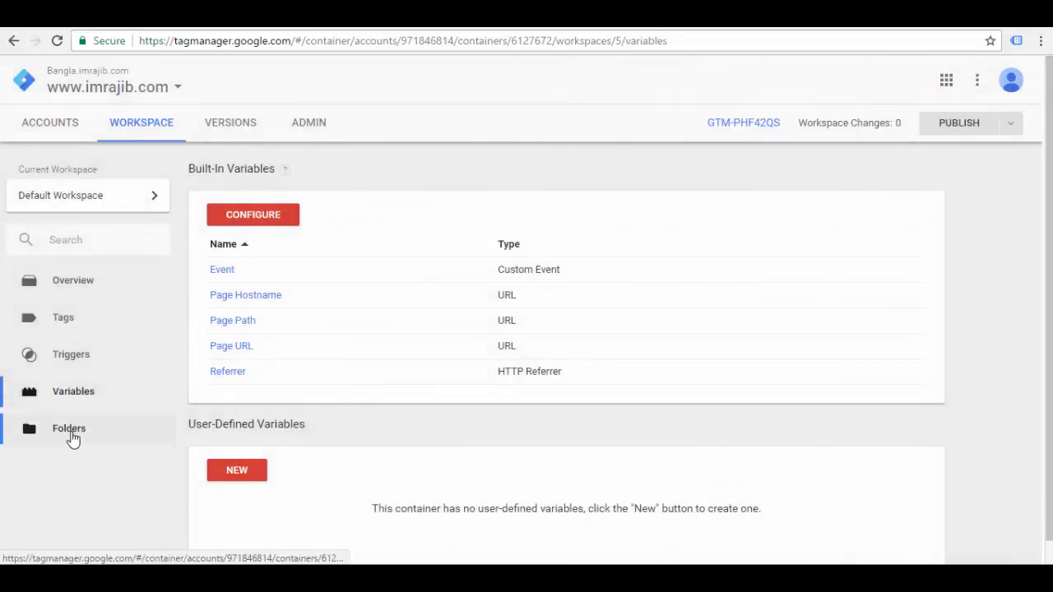
left_click(71, 437)
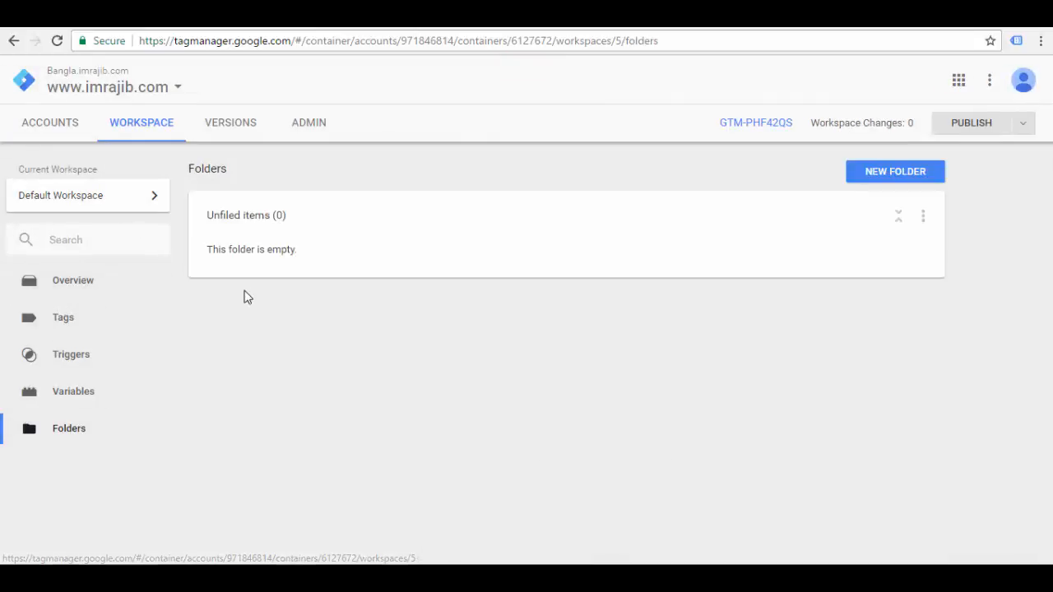
left_click(82, 292)
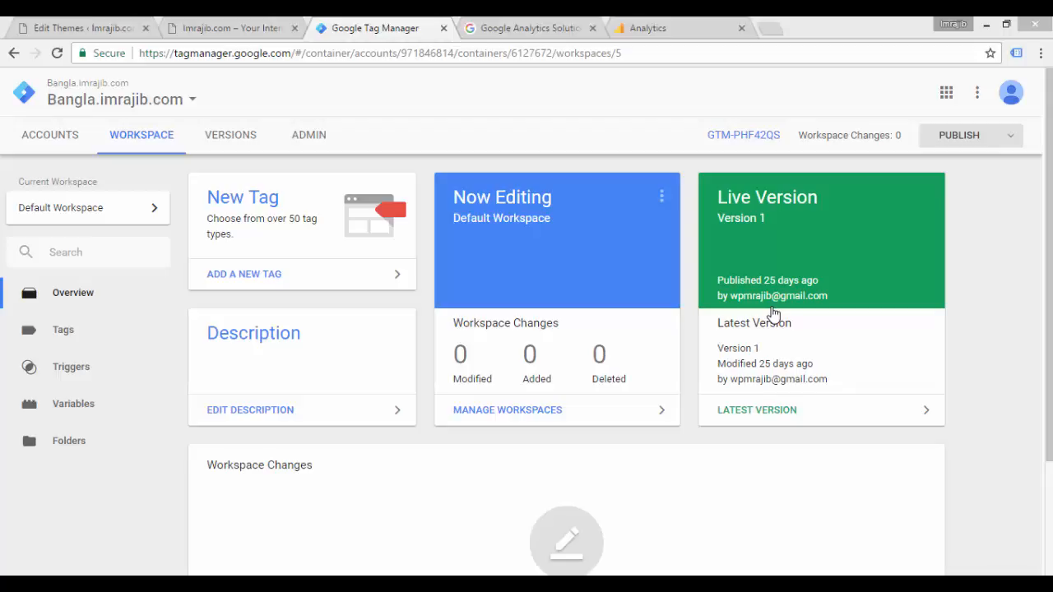
Step: Switch to Google Analytics and open the administration page for Bangla.imrajib.com's All Web Site Data view under My Test Account
left_click(688, 36)
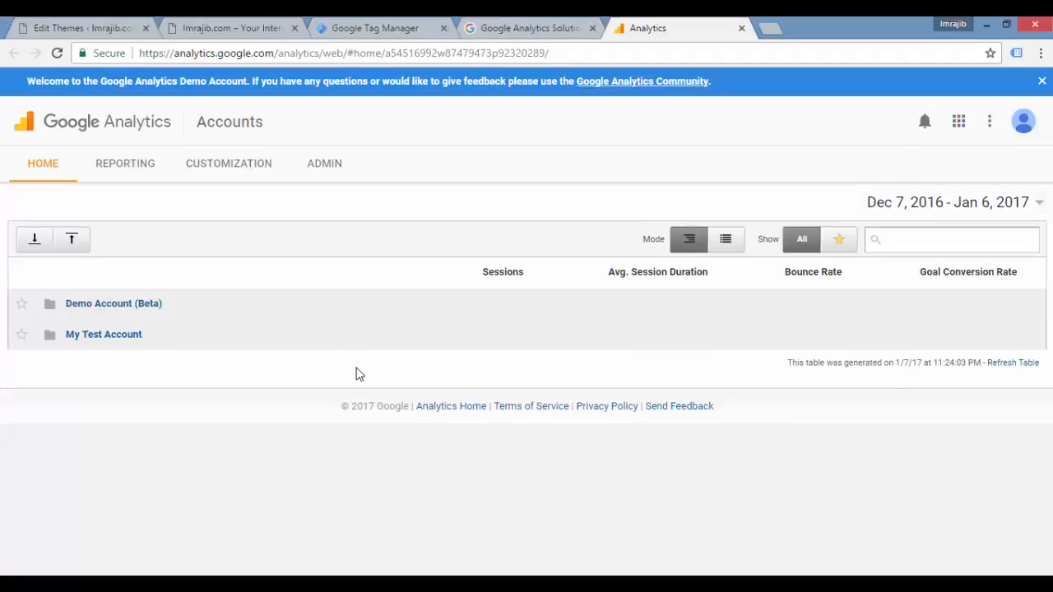
left_click(106, 336)
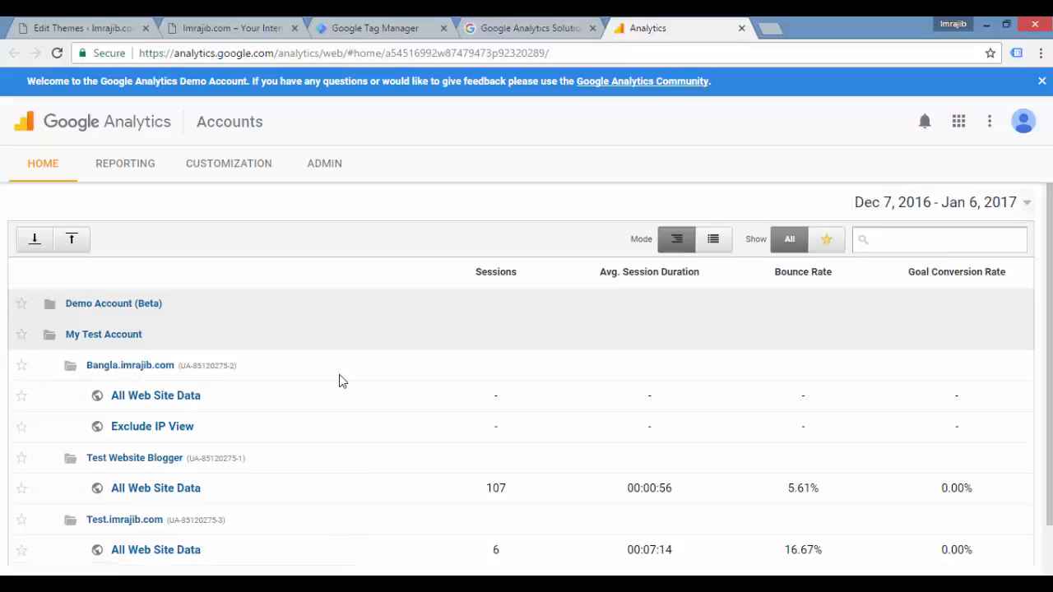
left_click(150, 400)
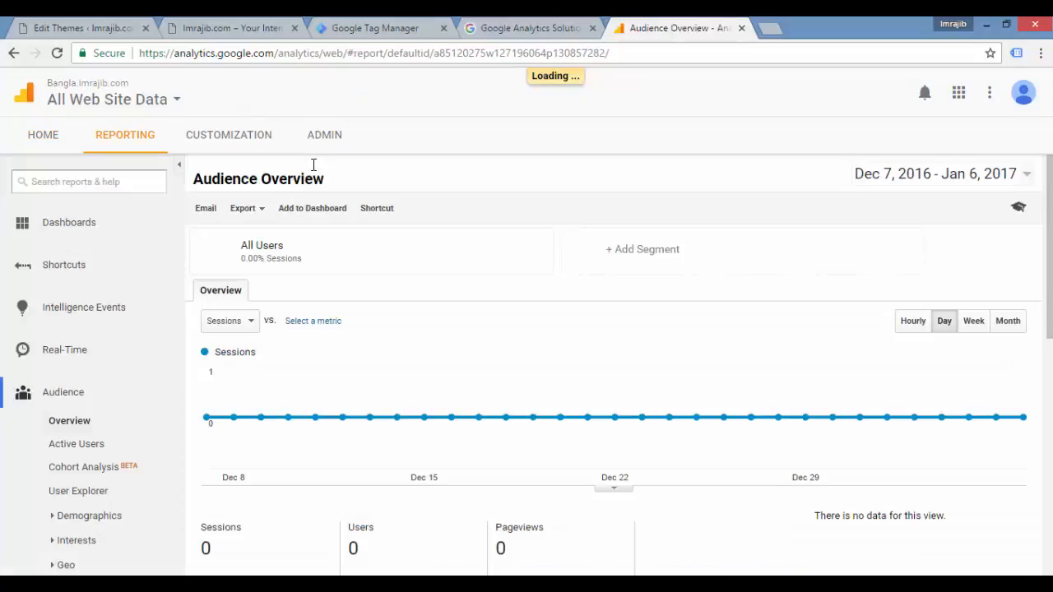
left_click(326, 138)
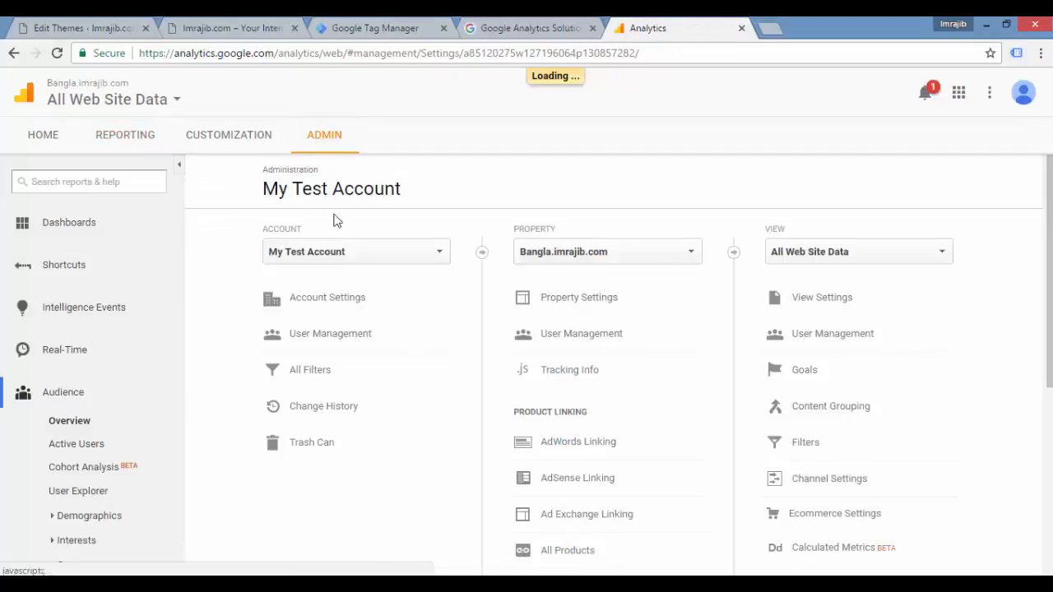
Step: Copy the tracking ID from the Bangla.imrajib.com property settings
left_click(471, 310)
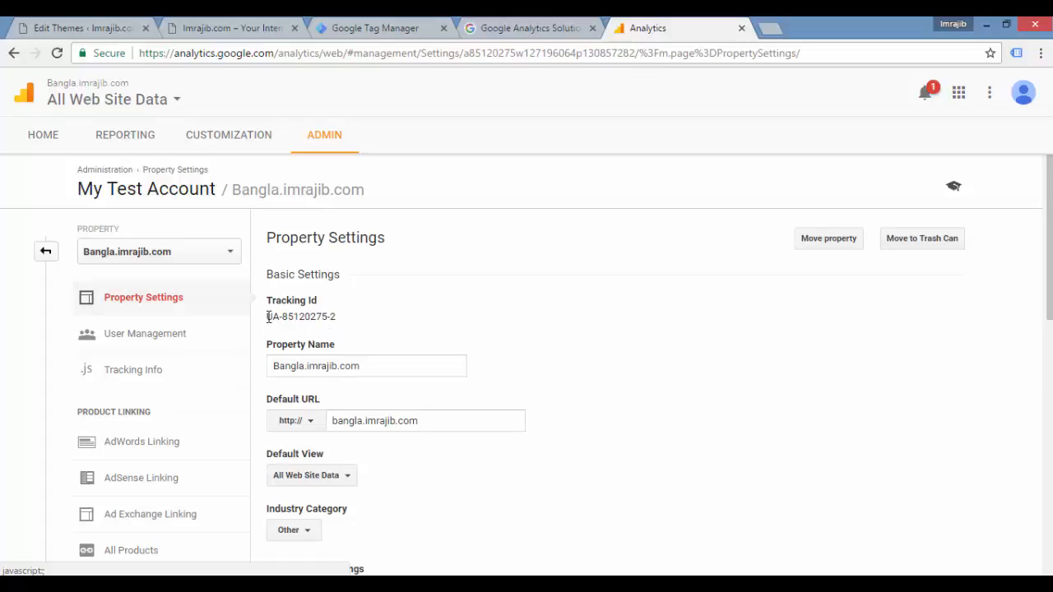
mouse_move(267, 318)
left_mouse_down()
mouse_move(286, 318)
mouse_move(266, 317)
left_mouse_up()
left_click(352, 329)
right_click(267, 317)
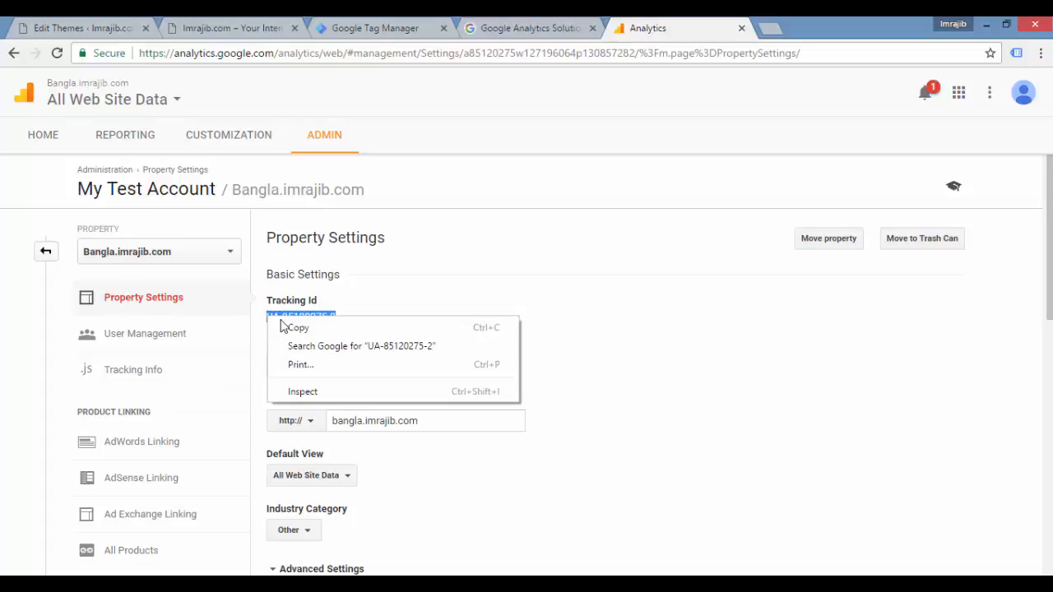
left_click(290, 327)
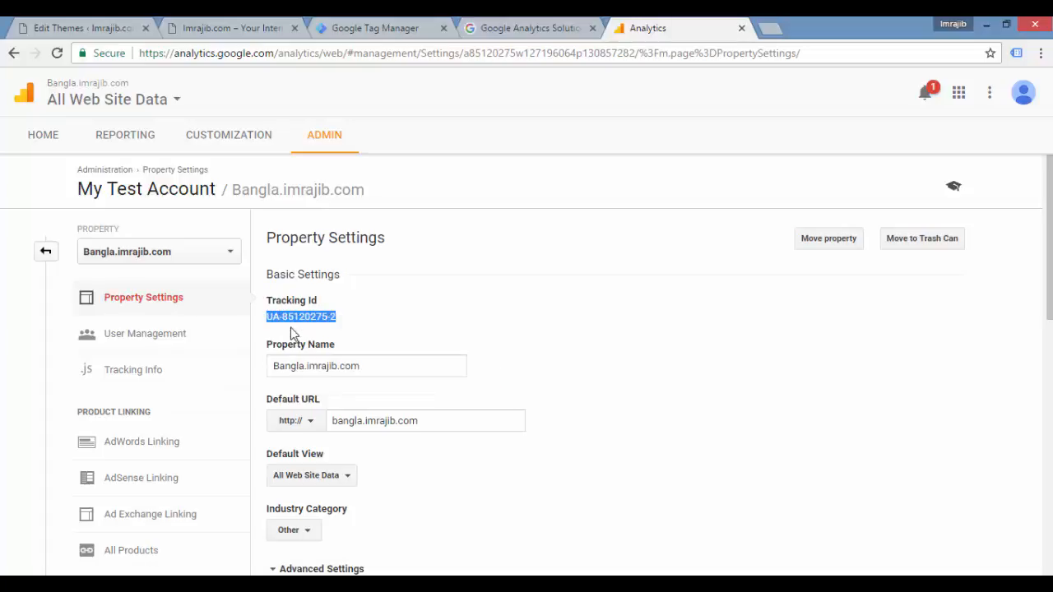
Step: Switch to Google Tag Manager and start a new user-defined variable in the Bangla.imrajib.com container
left_click(380, 31)
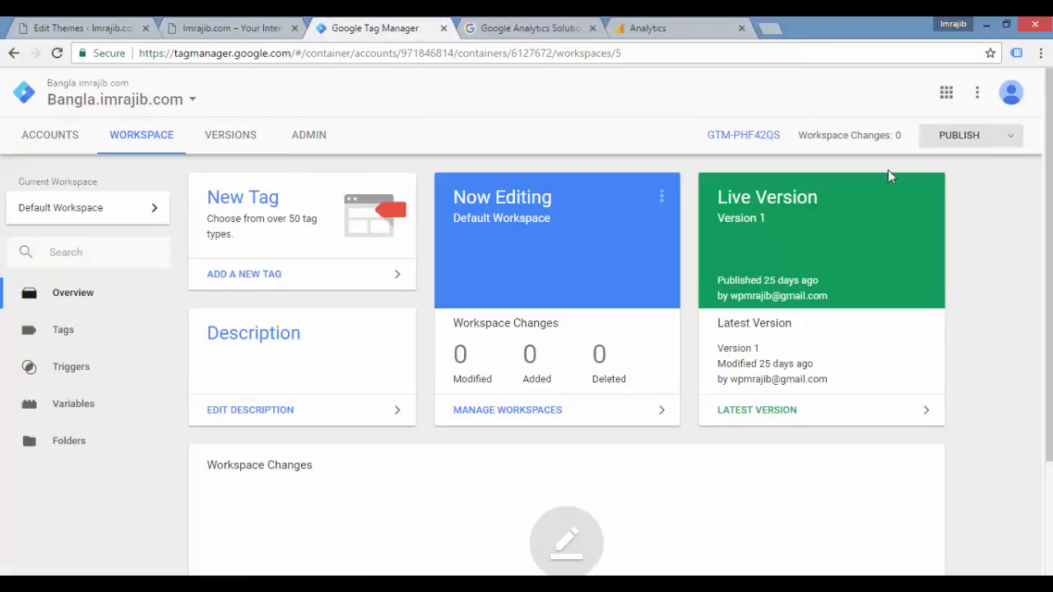
scroll(888, 172, "down", 1)
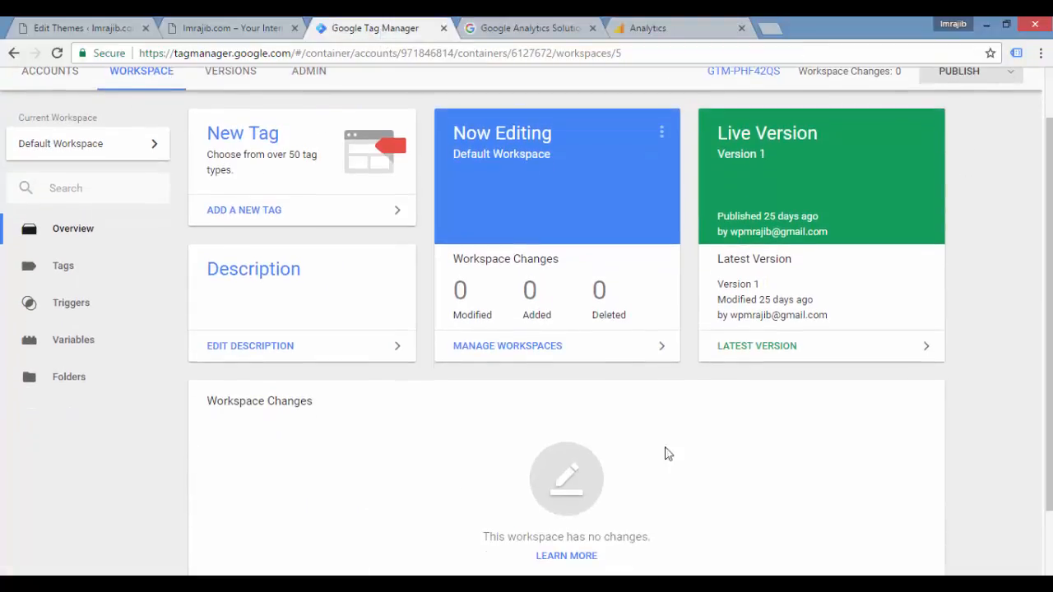
left_click(75, 342)
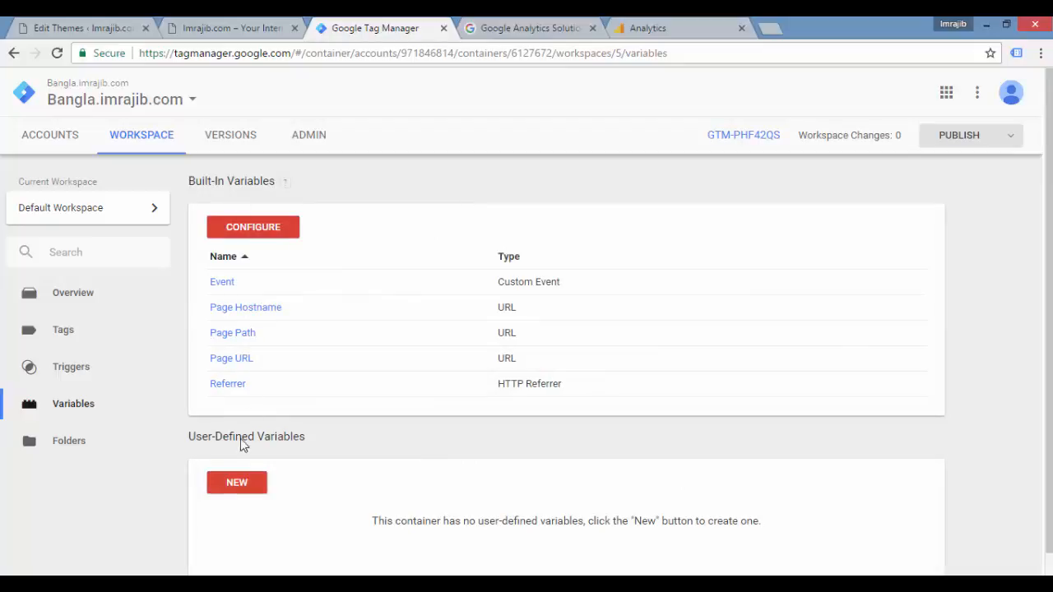
scroll(842, 406, "down", 1)
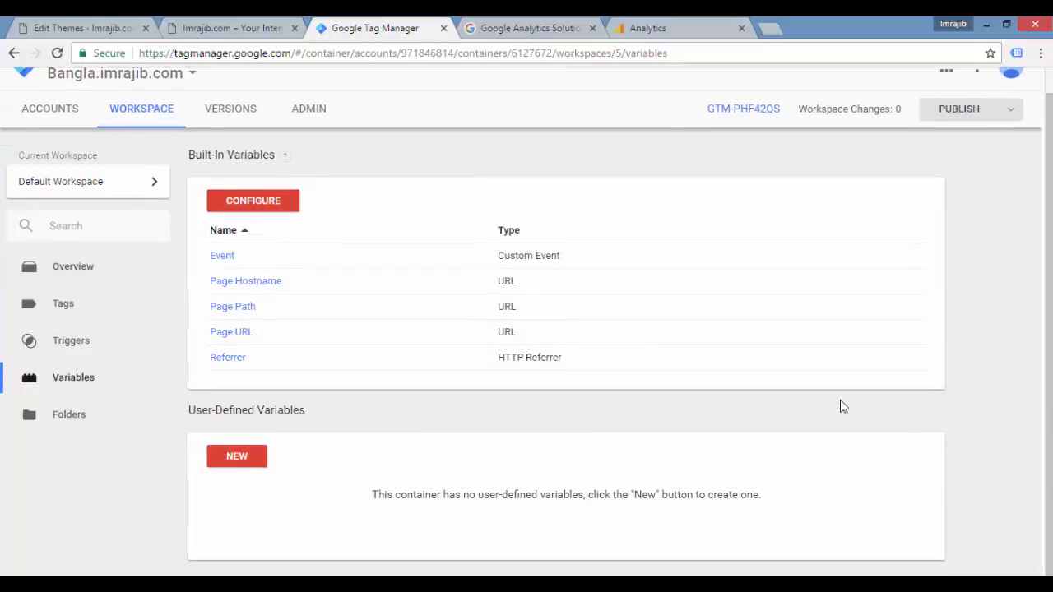
left_click(234, 463)
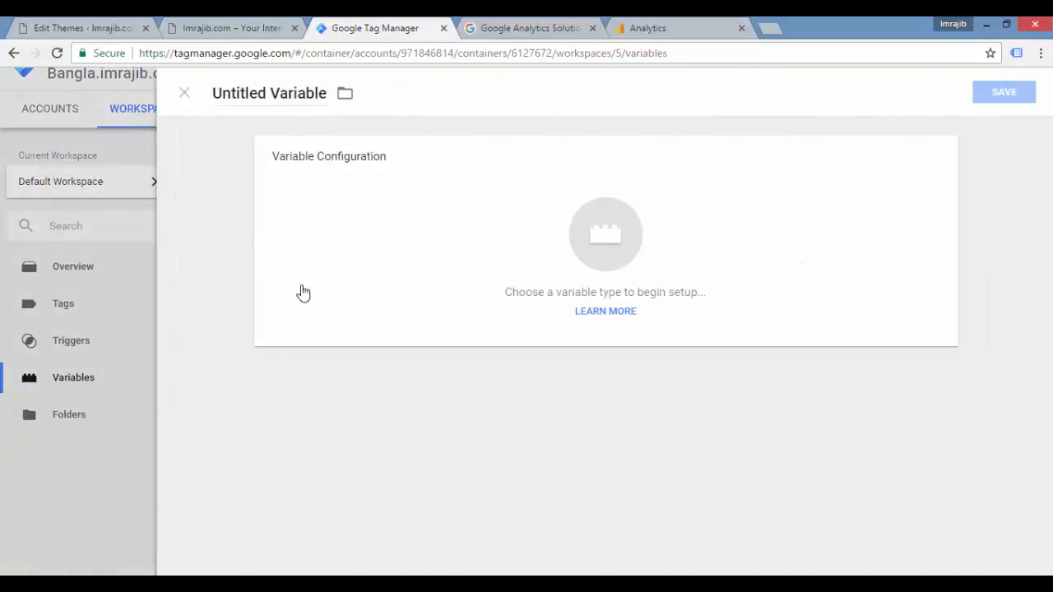
Step: Name the new variable "Google Analytics Property ID"
left_click(313, 96)
key("ctrl+a")
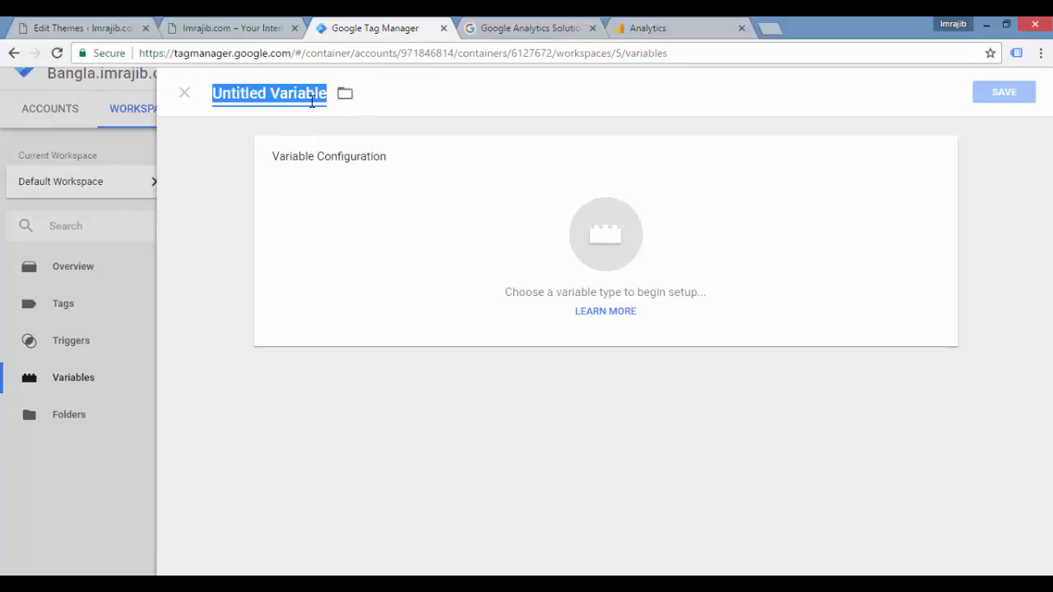
type("Google")
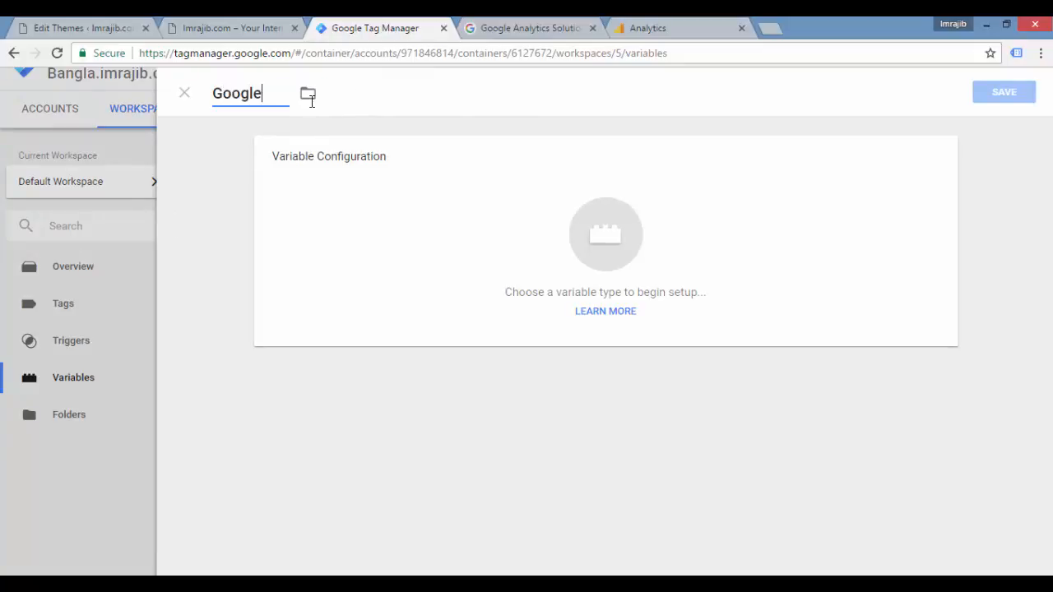
type(" Analy")
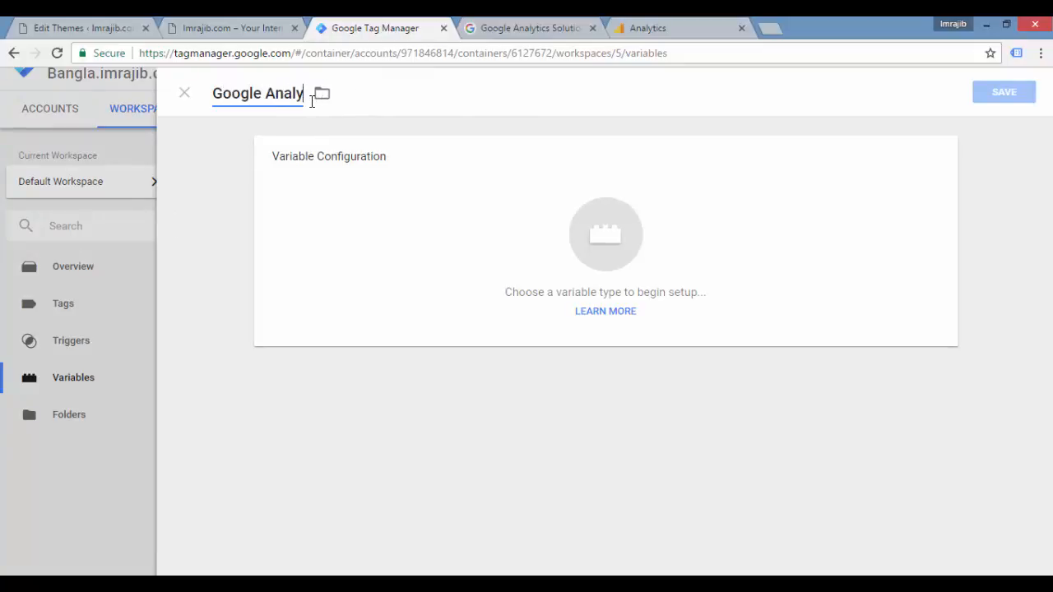
type("tics ")
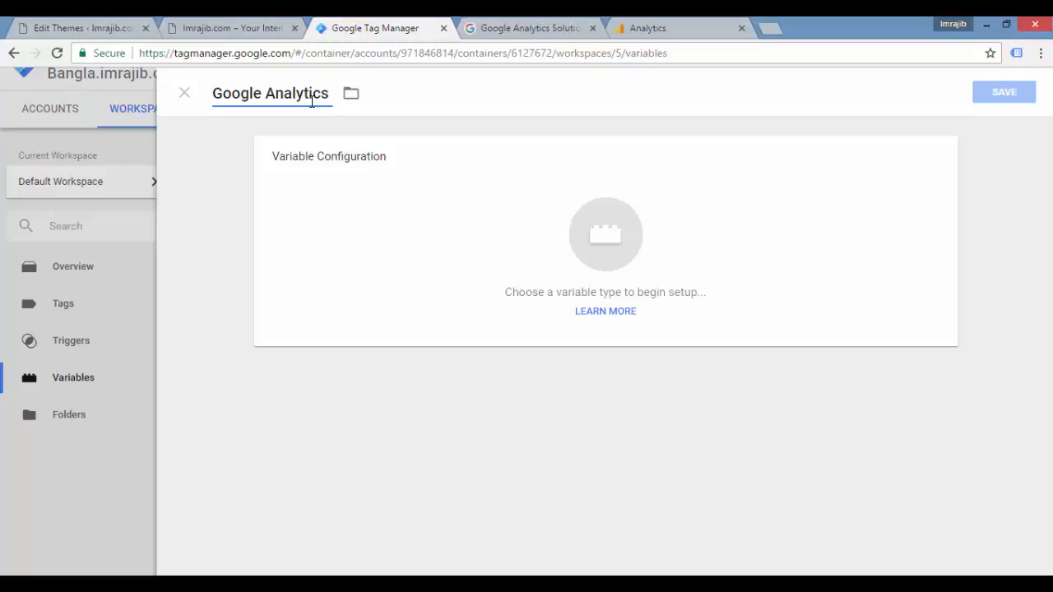
type("Property")
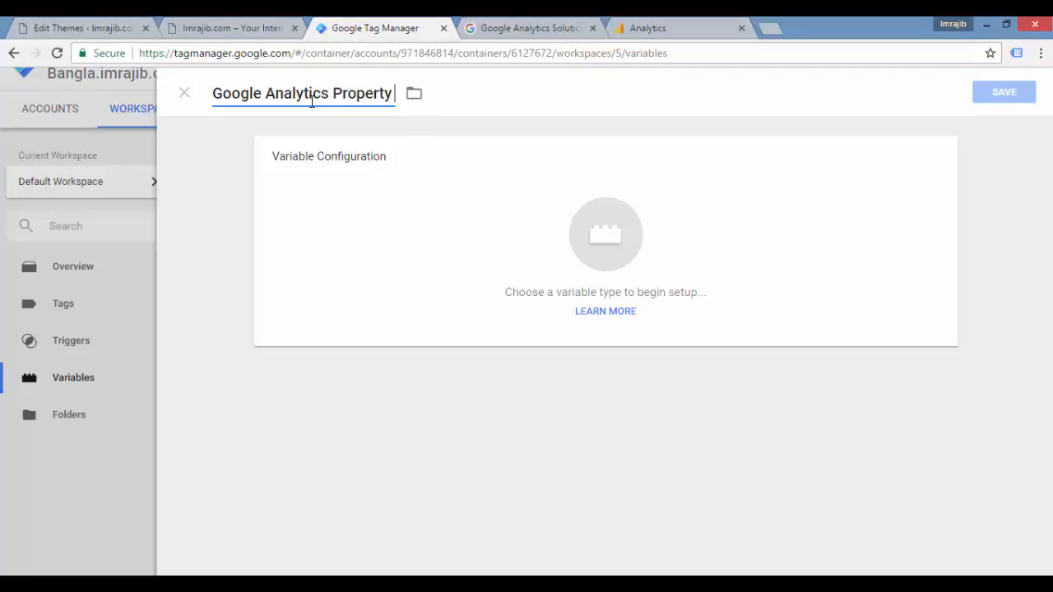
type(" ID")
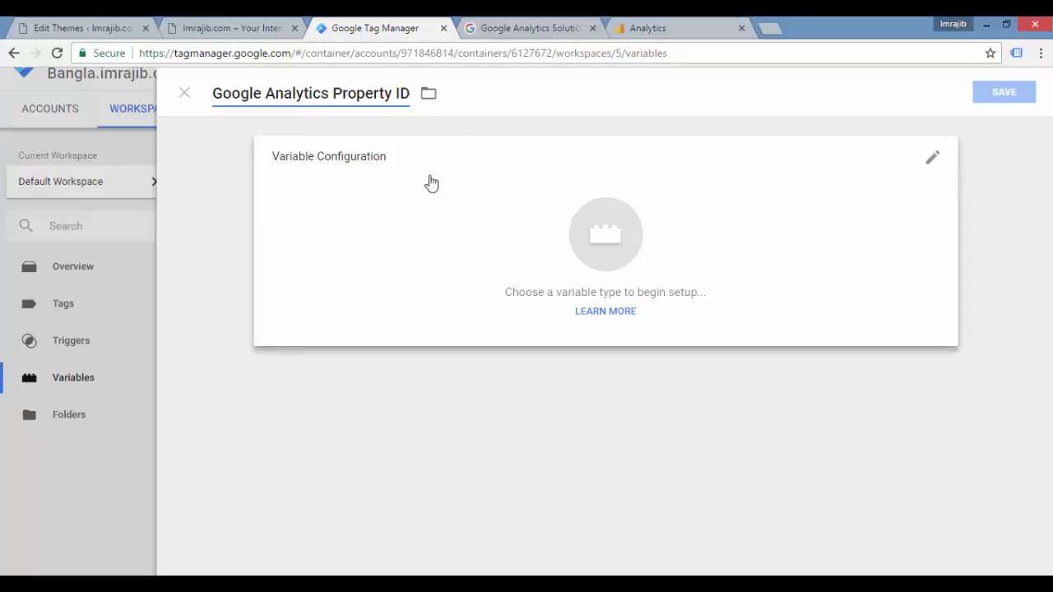
Step: Set the variable's type to Constant, found among the utility variable types
left_click(931, 165)
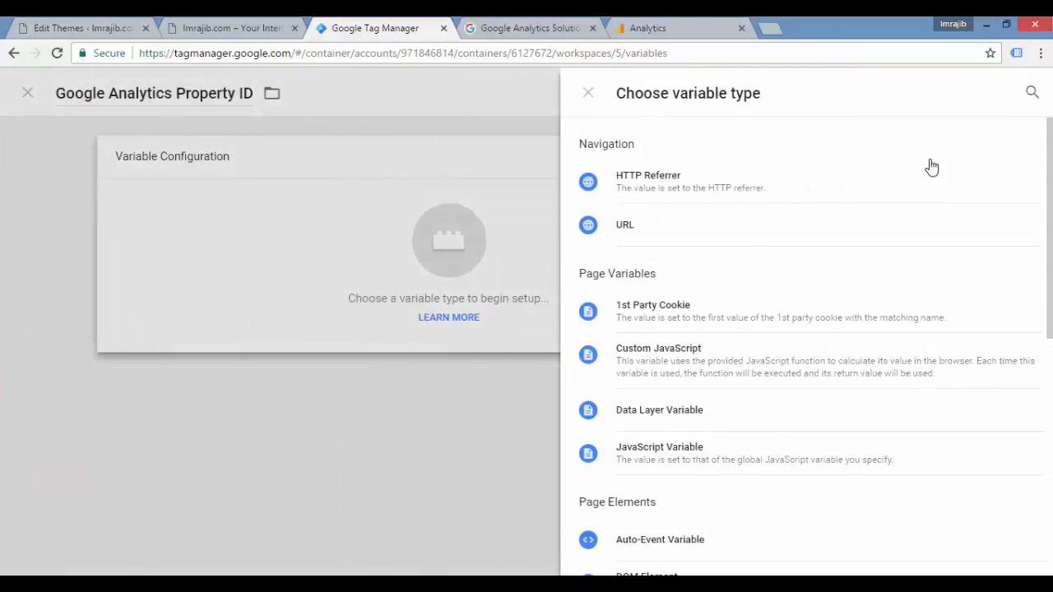
scroll(931, 167, "down", 5)
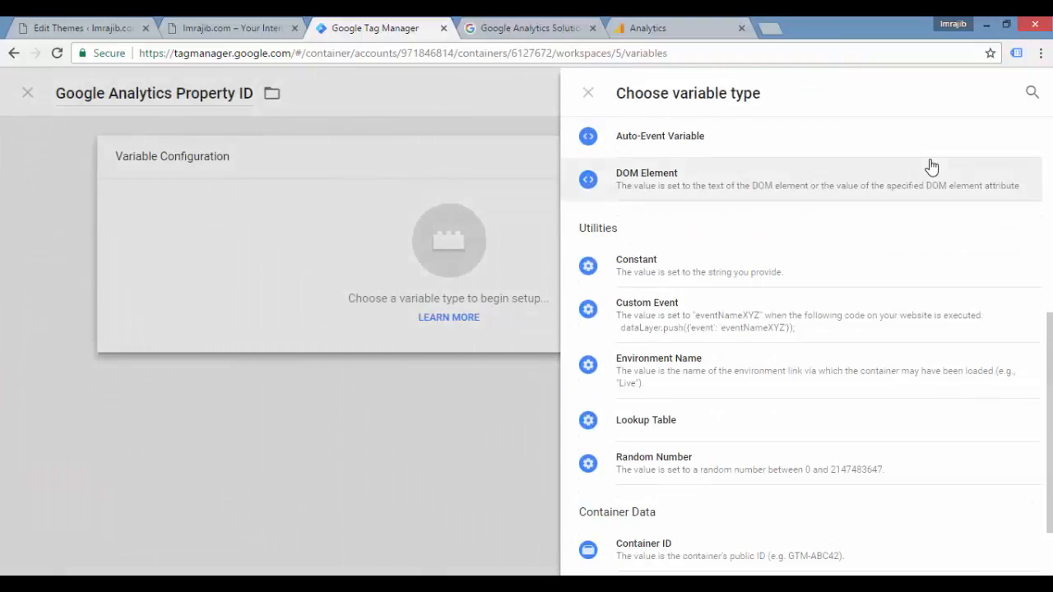
scroll(931, 167, "down", 1)
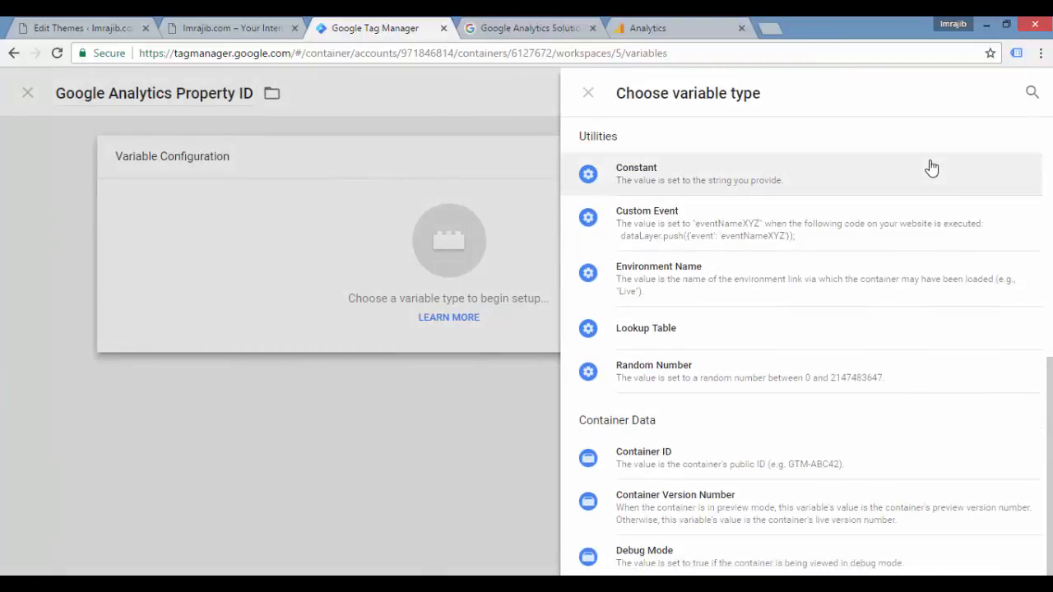
scroll(931, 168, "up", 6)
scroll(932, 167, "down", 1)
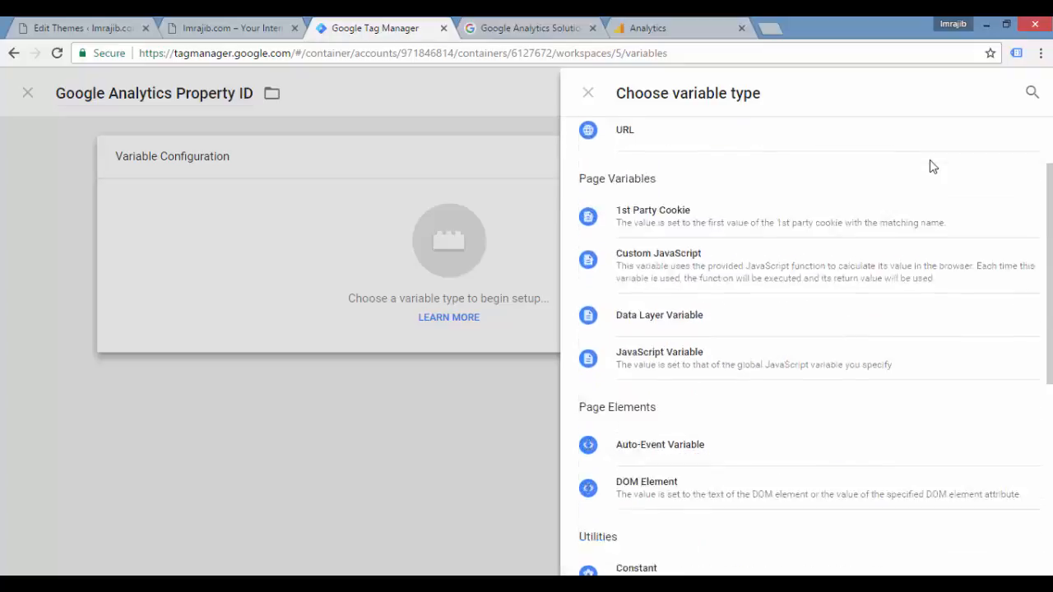
scroll(931, 167, "down", 3)
scroll(929, 169, "up", 4)
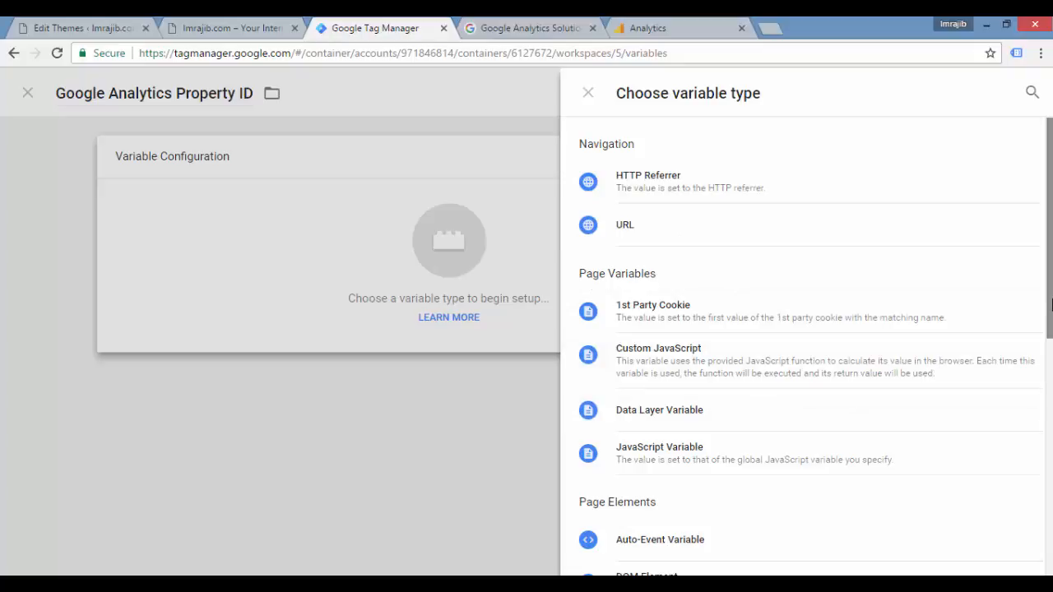
left_click_drag(1050, 306, 1044, 411)
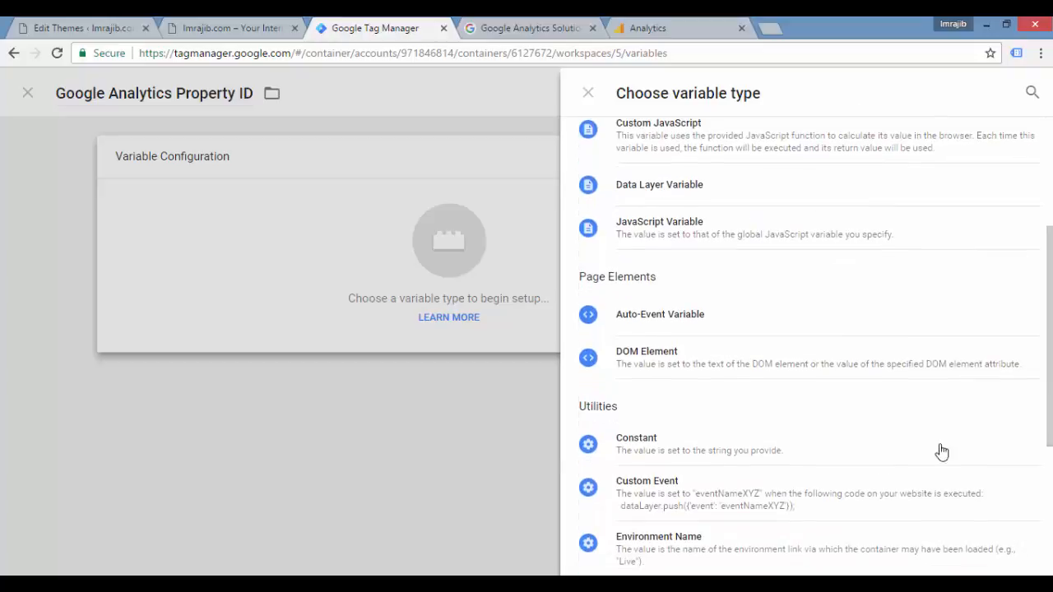
left_click(682, 445)
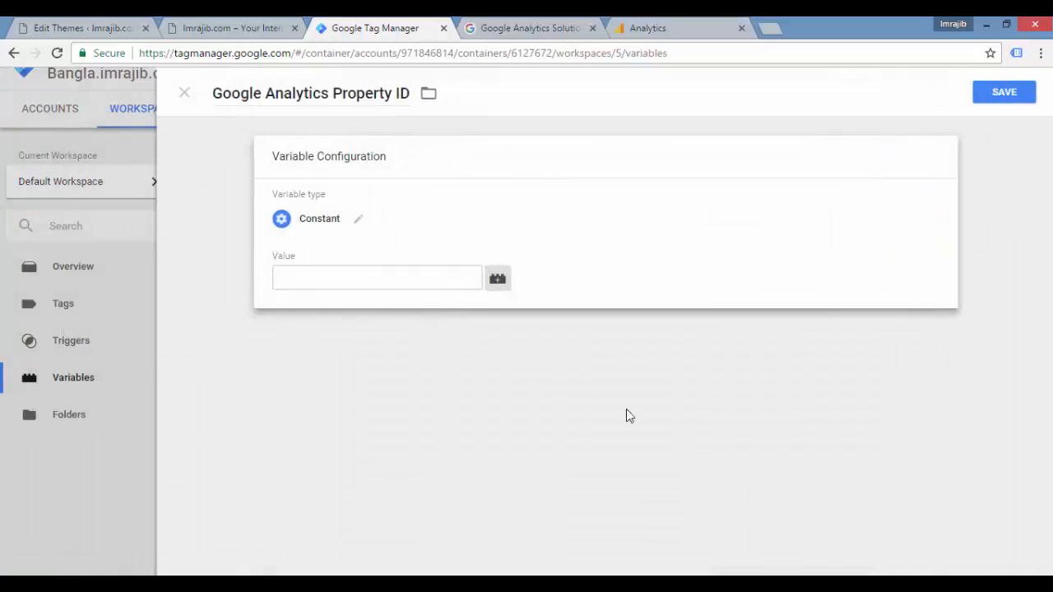
Step: Paste the copied Analytics tracking ID as the constant's value and save the variable
left_click(412, 276)
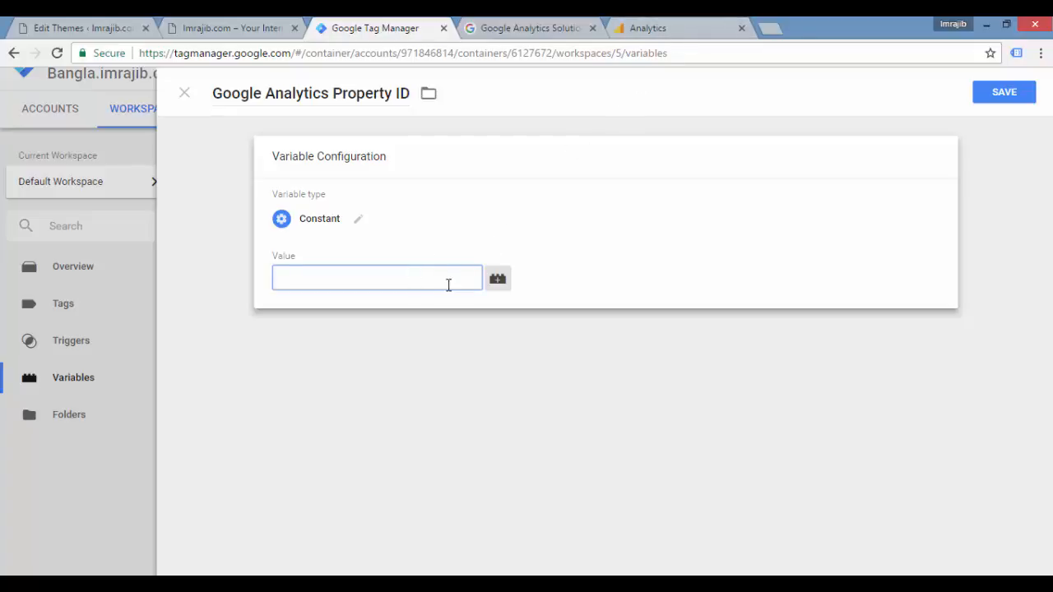
type("UA-85120275-2")
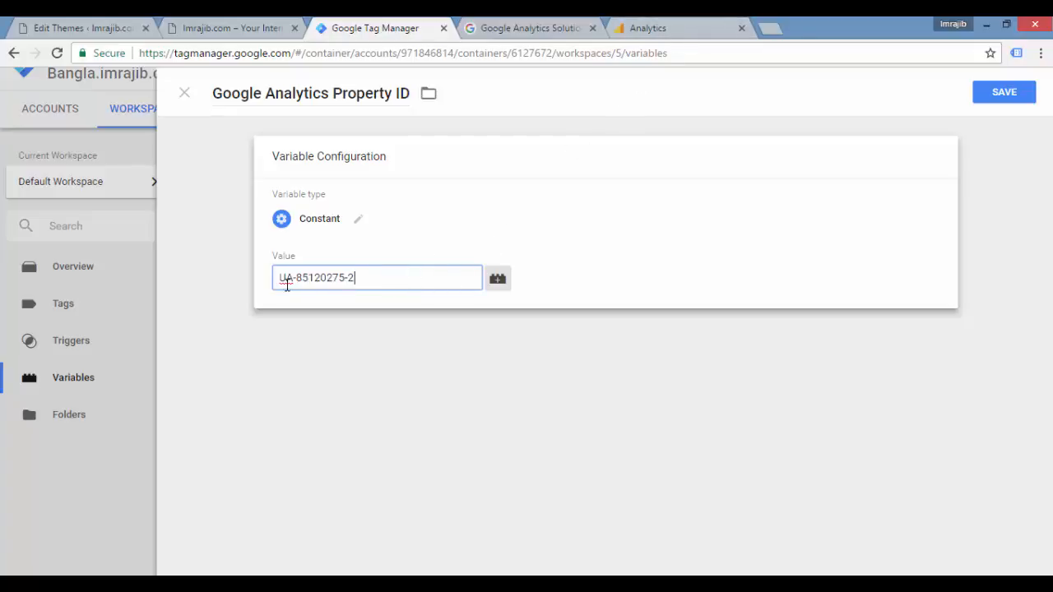
left_click_drag(280, 278, 367, 274)
left_click(362, 279)
left_click(1004, 96)
left_click(1003, 93)
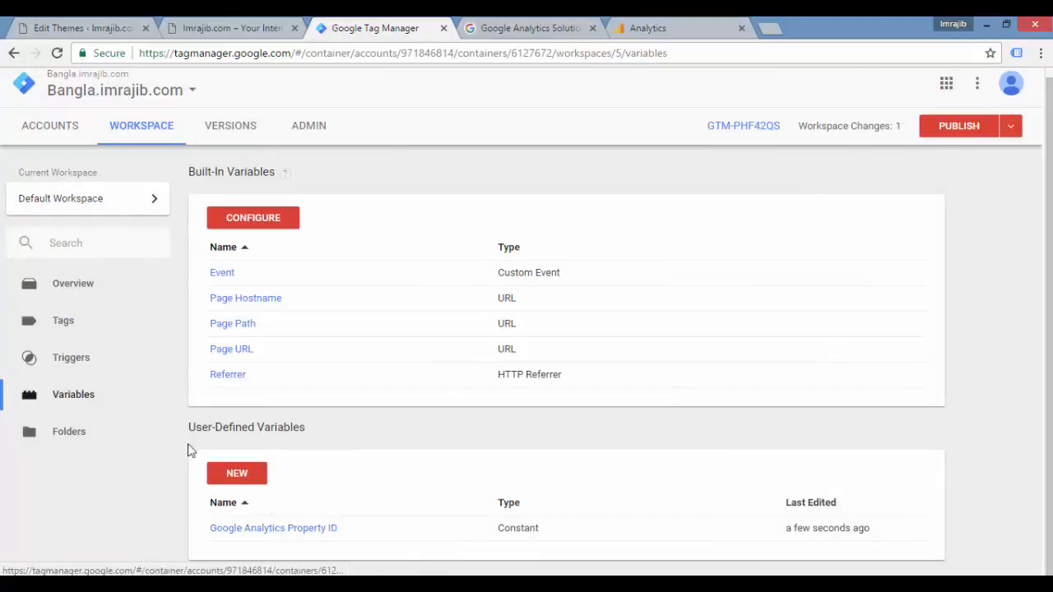
Step: Create a new tag in the workspace and name it "Google Analytics Primary Code"
left_click(65, 328)
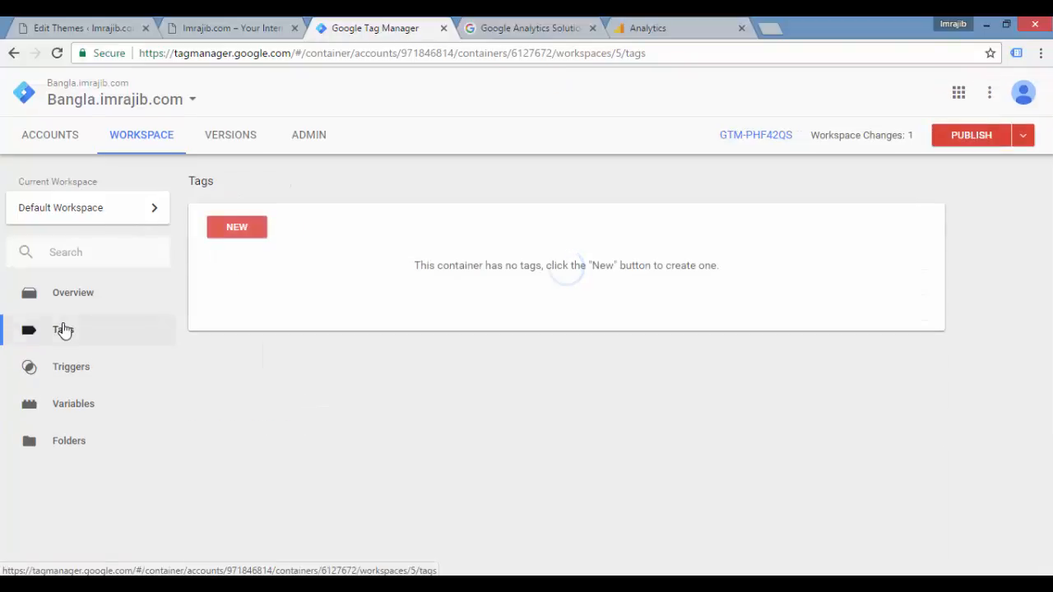
left_click(237, 230)
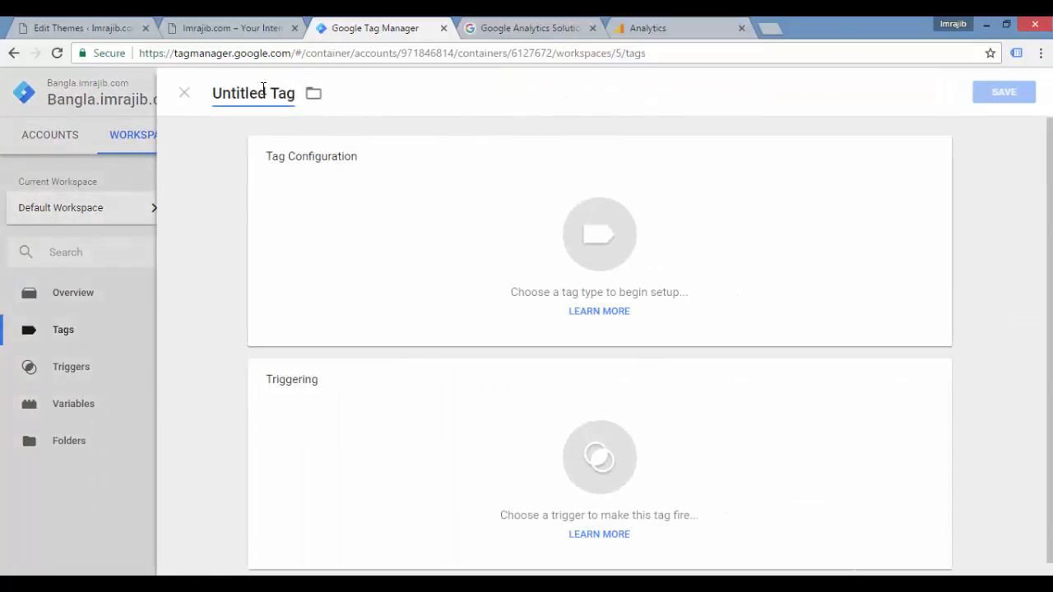
left_click(263, 90)
type("Google Analytics ")
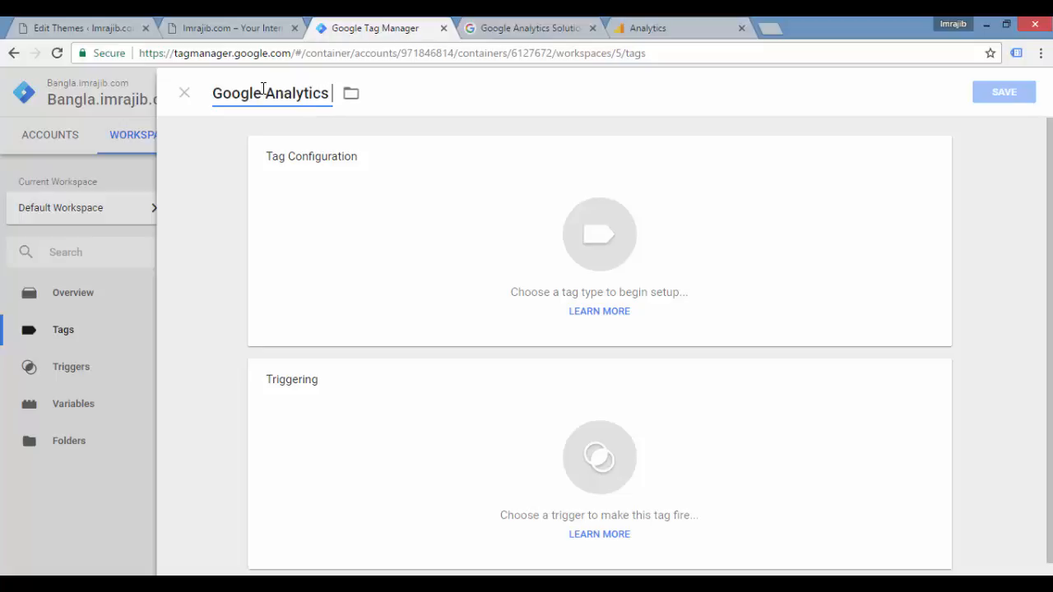
type("Primar")
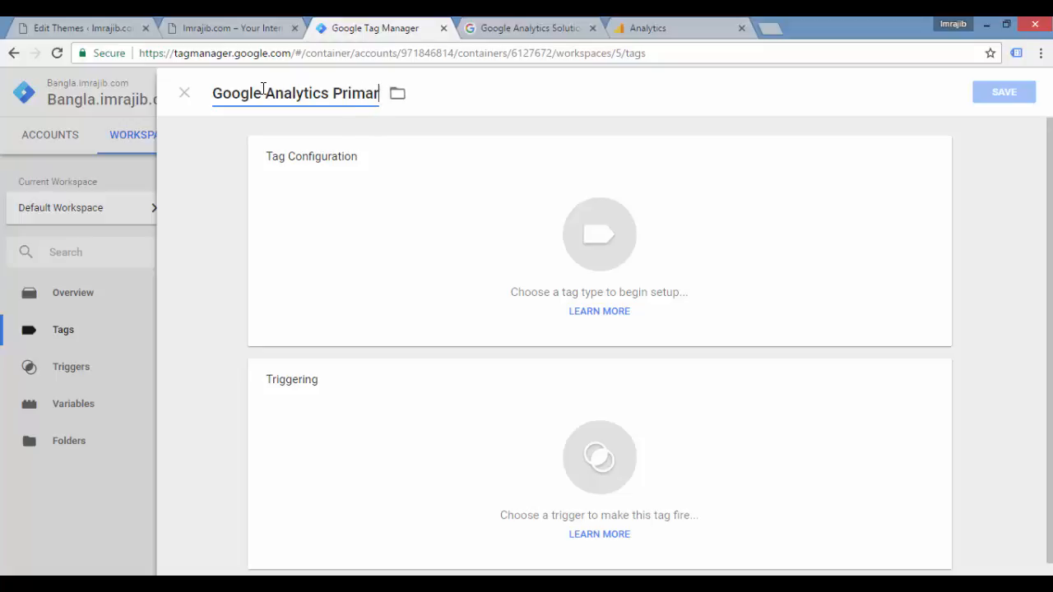
type("y Code")
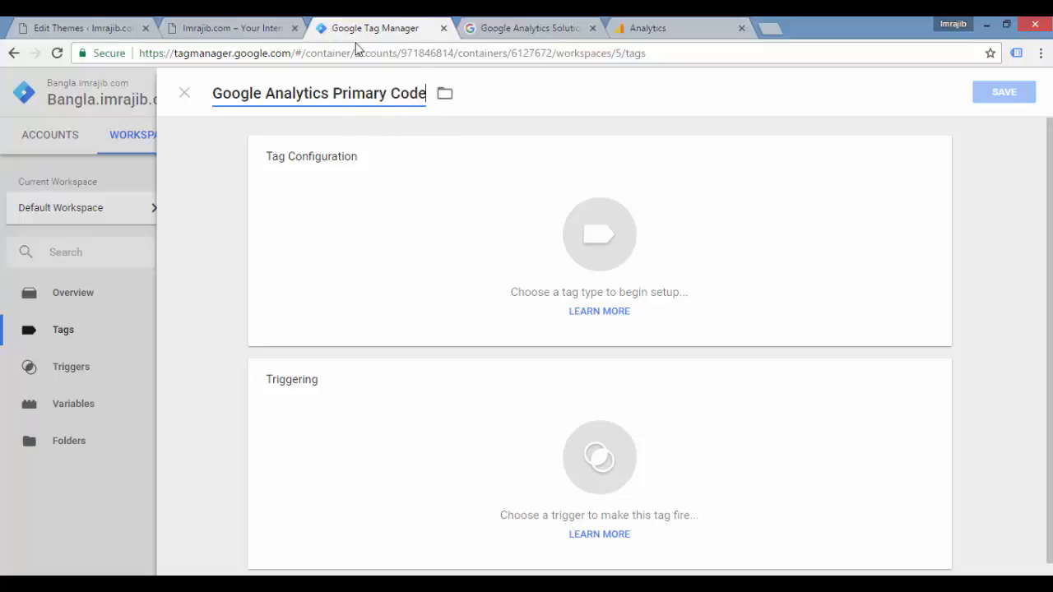
Step: Make it a Universal Analytics tag and use the Google Analytics Property ID variable as its tracking ID
left_click(874, 183)
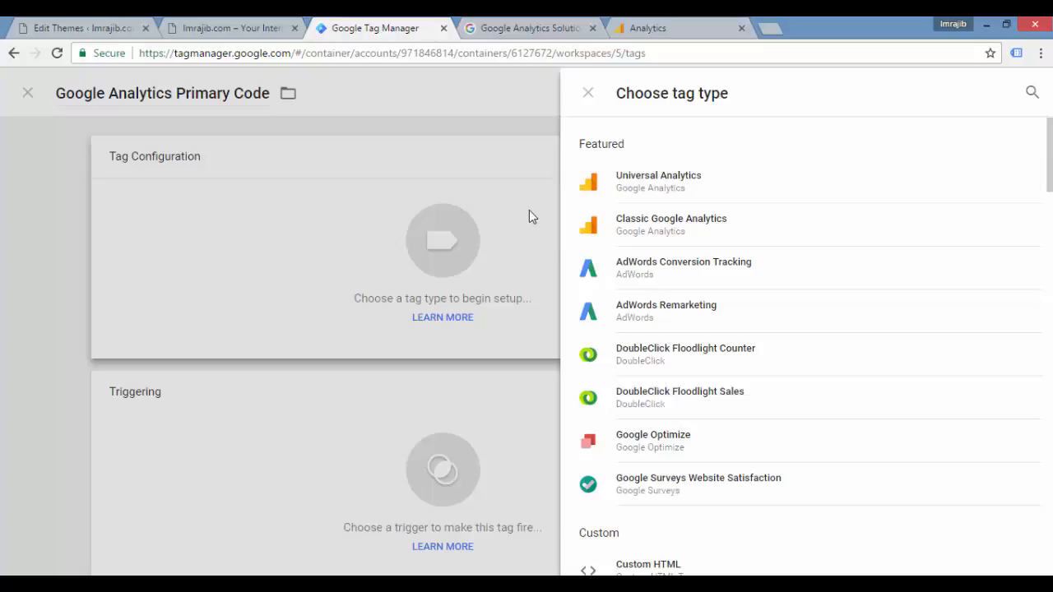
left_click(678, 190)
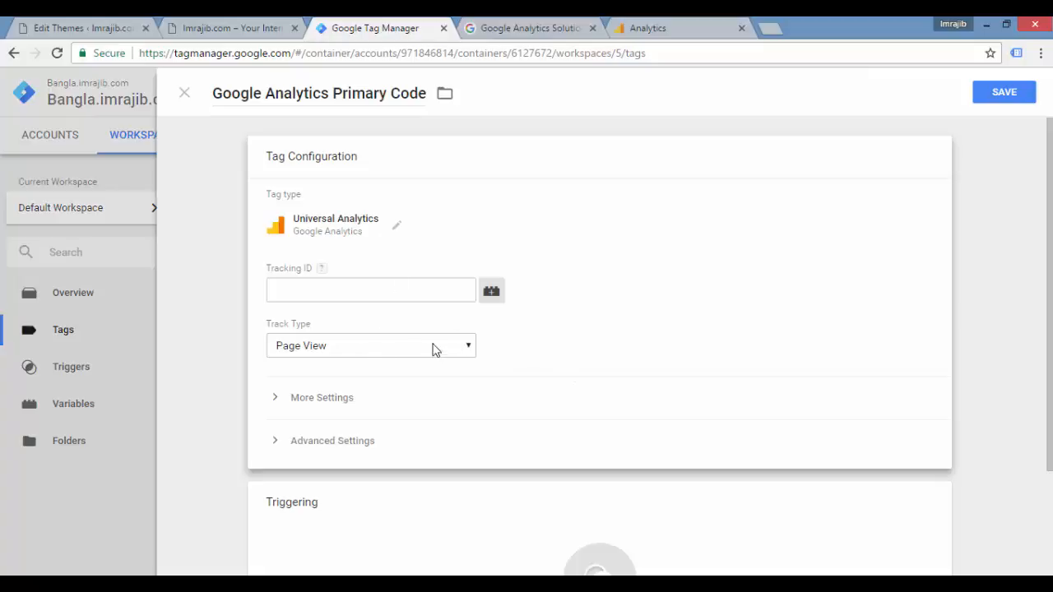
left_click(438, 289)
left_click(490, 292)
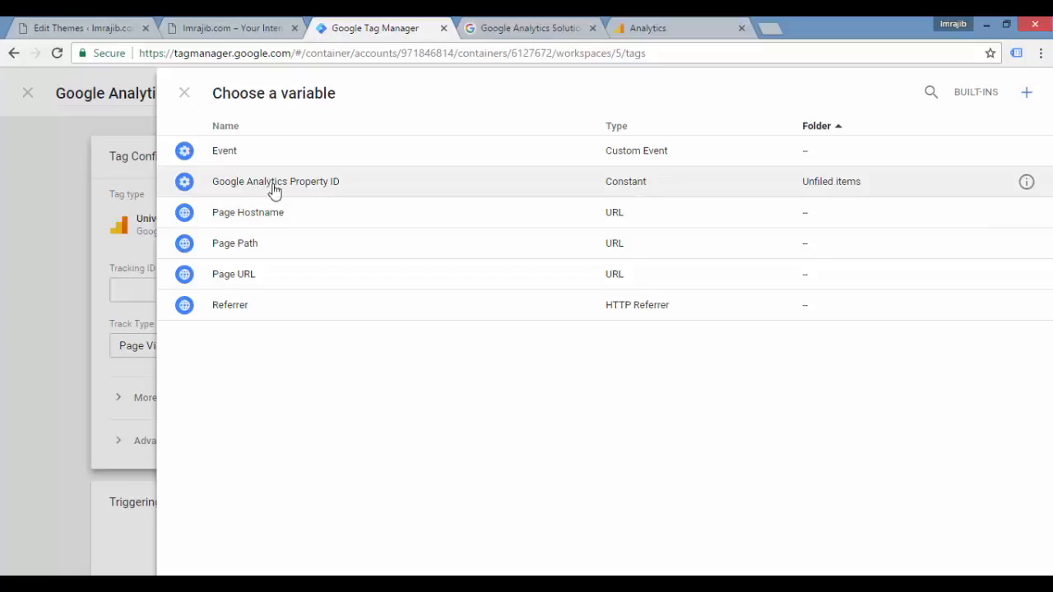
left_click(333, 186)
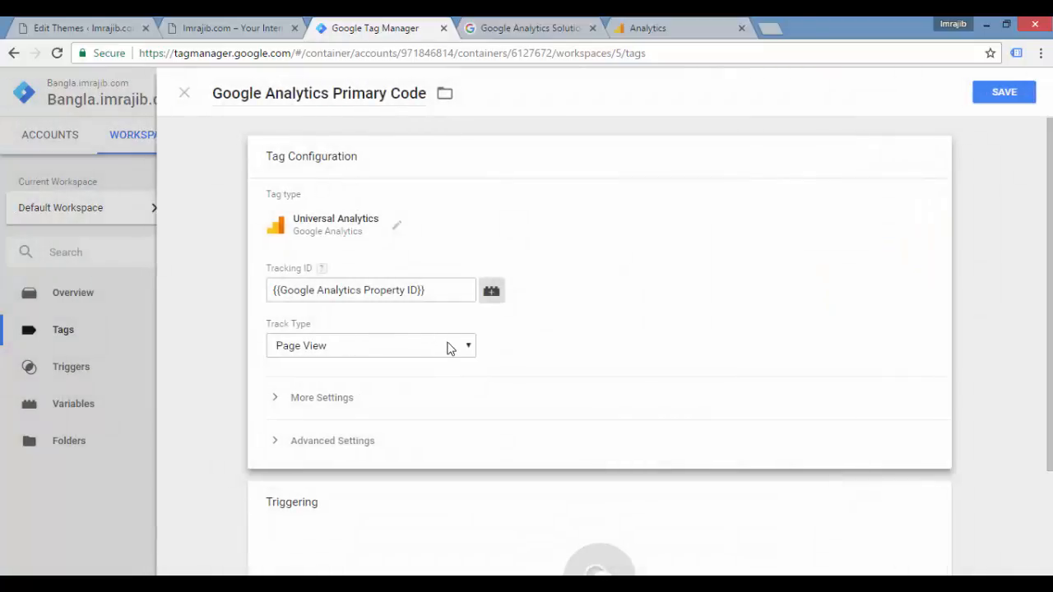
Step: Assign the All Pages trigger to the Google Analytics Primary Code tag and save the tag
scroll(599, 346, "down", 3)
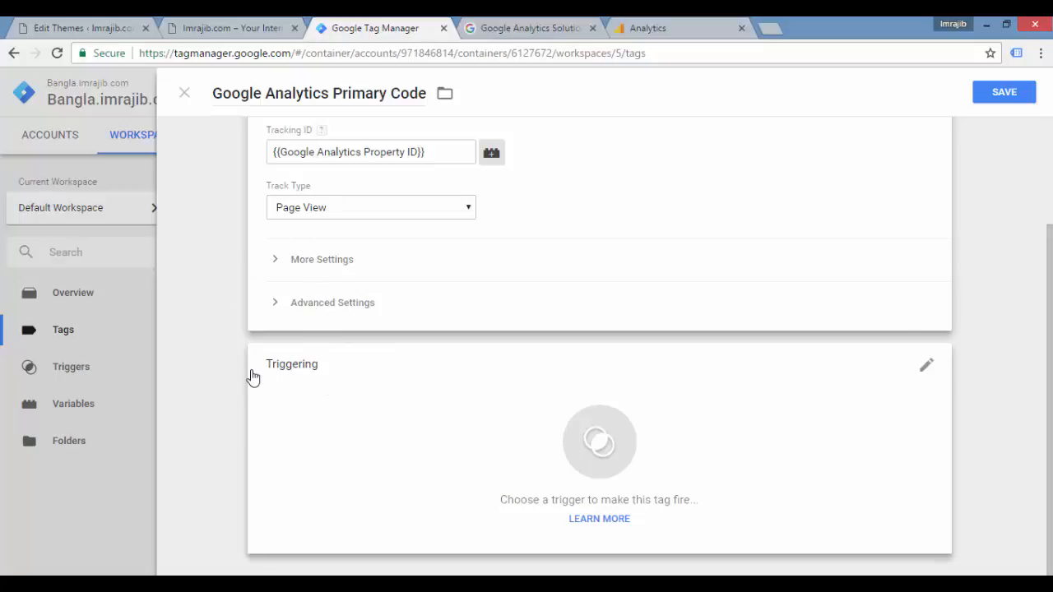
left_click(928, 366)
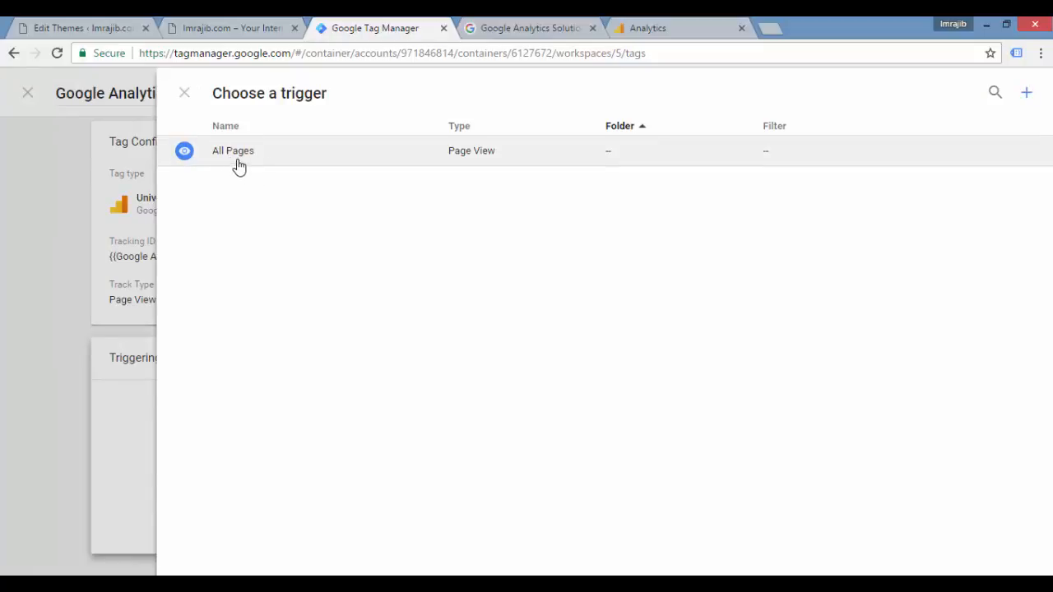
left_click(238, 165)
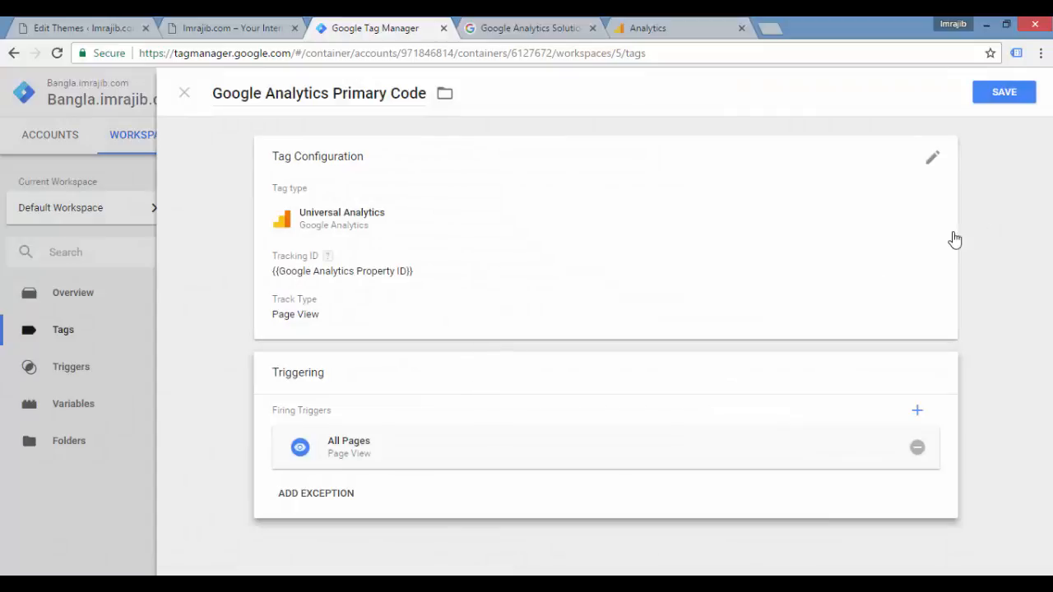
left_click(1007, 100)
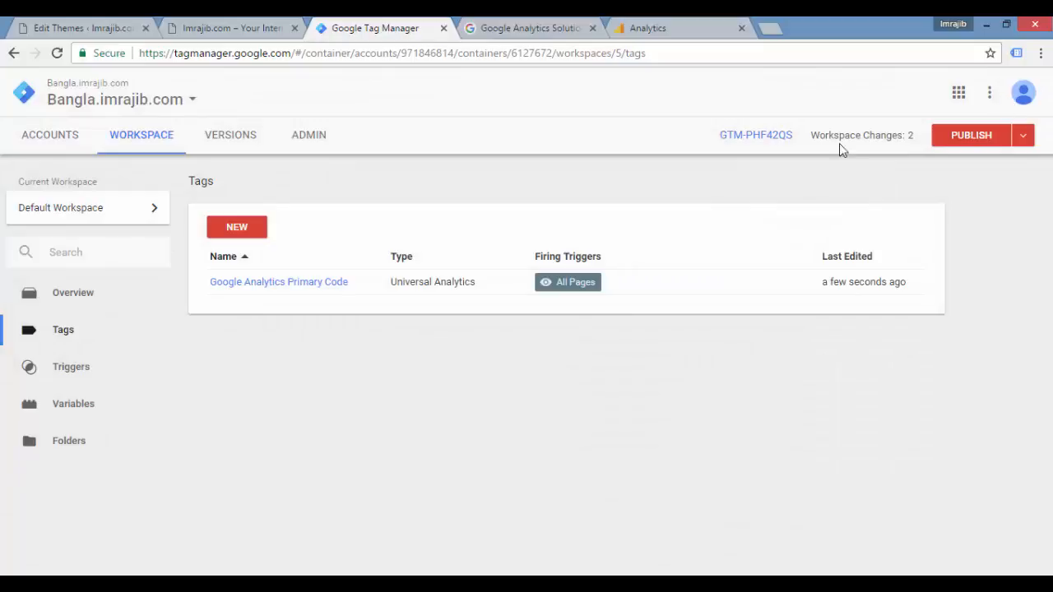
Step: Start preview and debug mode for the workspace and reload the bangla.imrajib.com home page
left_click(1023, 136)
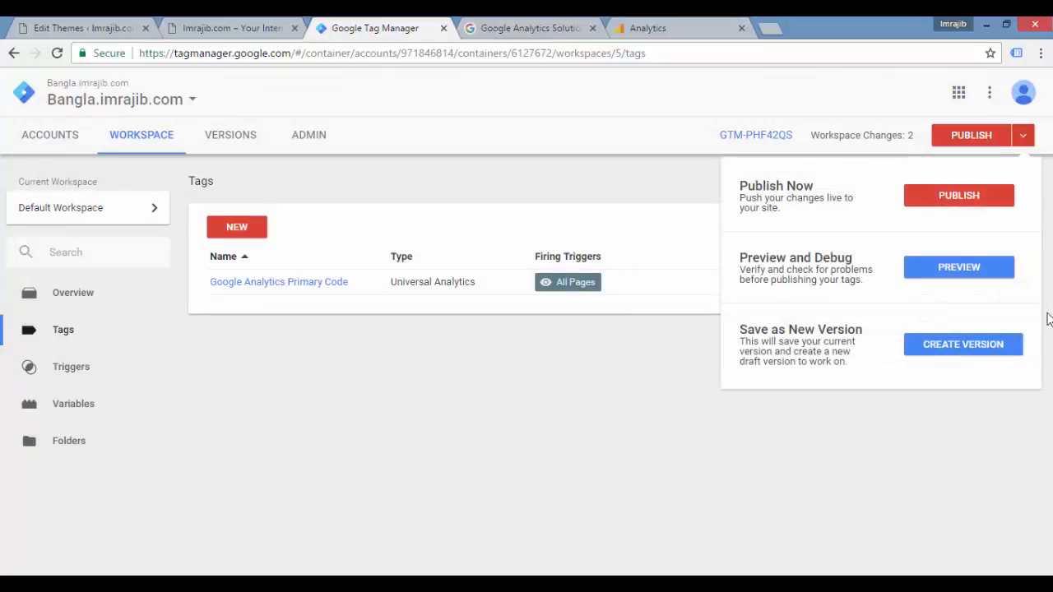
left_click(964, 273)
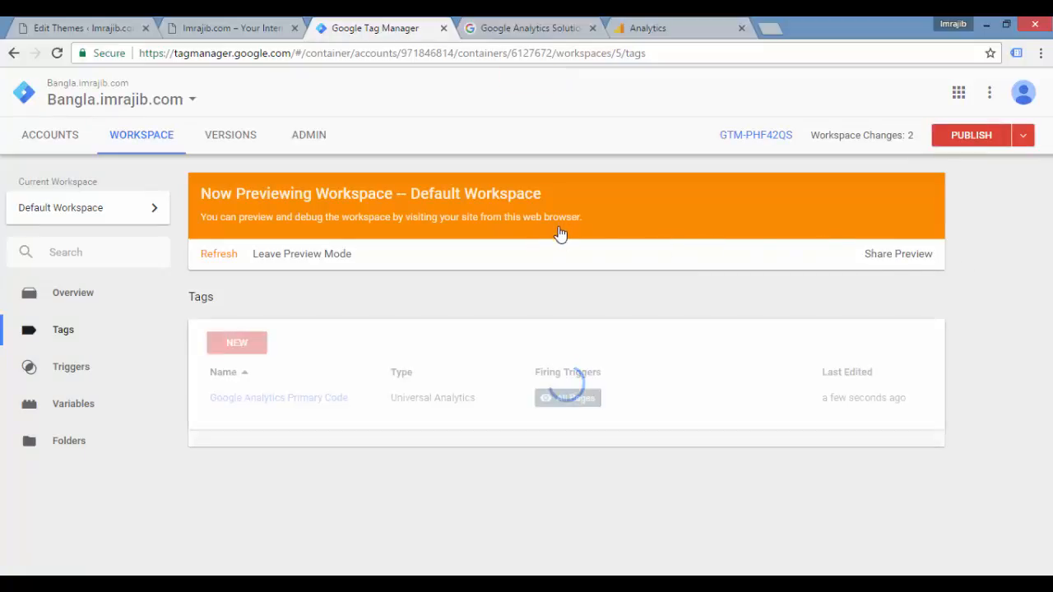
left_click(260, 32)
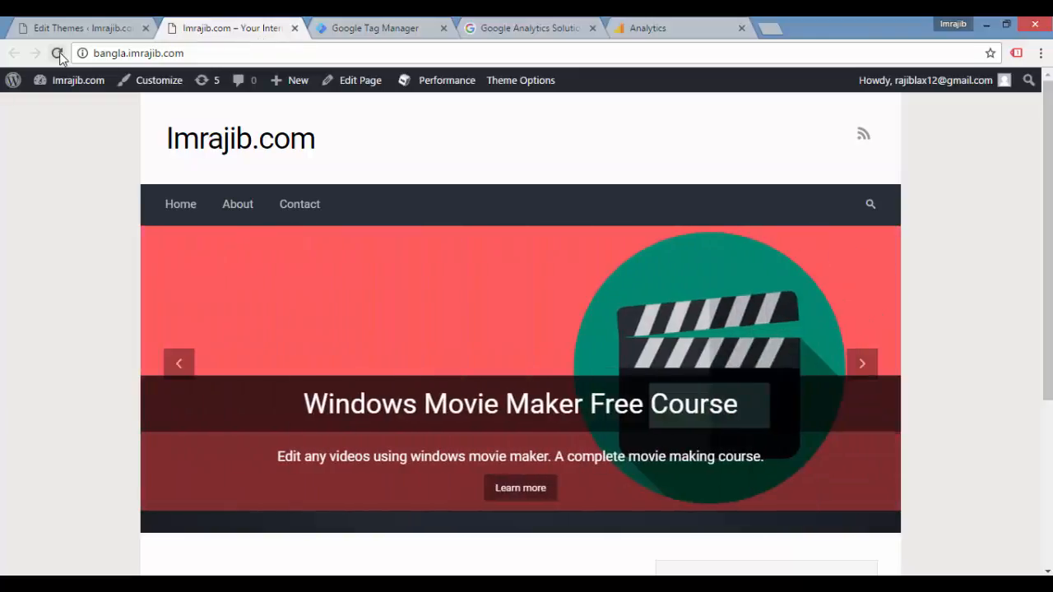
left_click(58, 53)
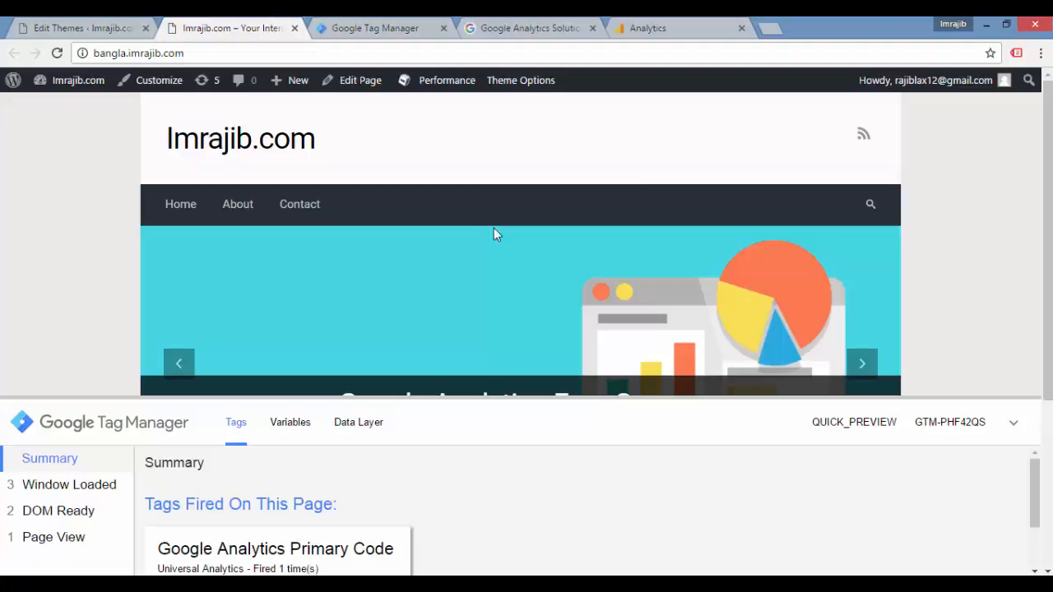
Step: Enlarge the Tag Manager debug pane on the site and examine which tags fired on the page
left_click_drag(1035, 471, 1035, 482)
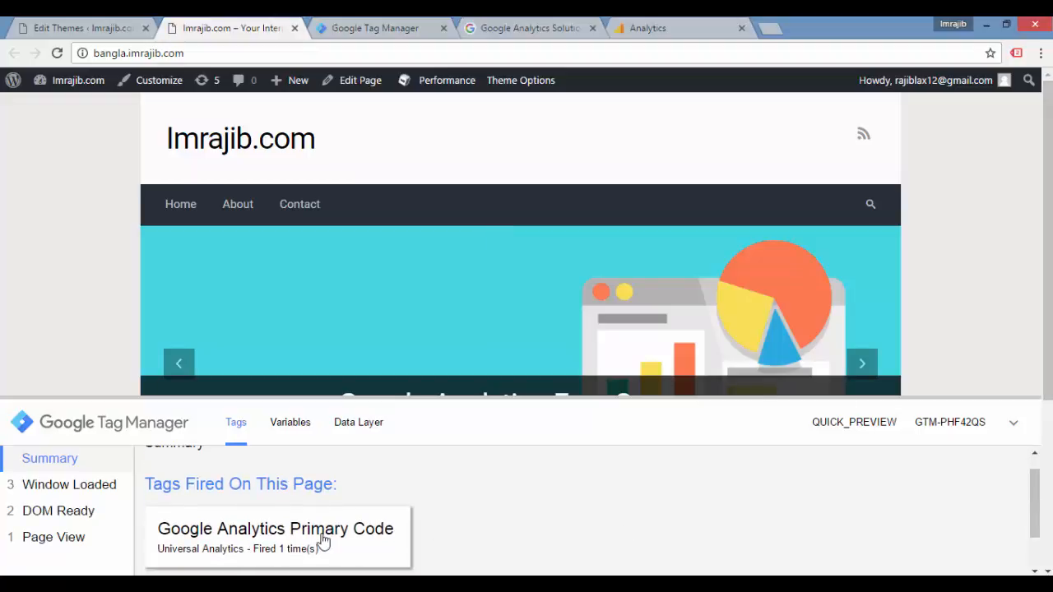
left_click_drag(446, 399, 461, 296)
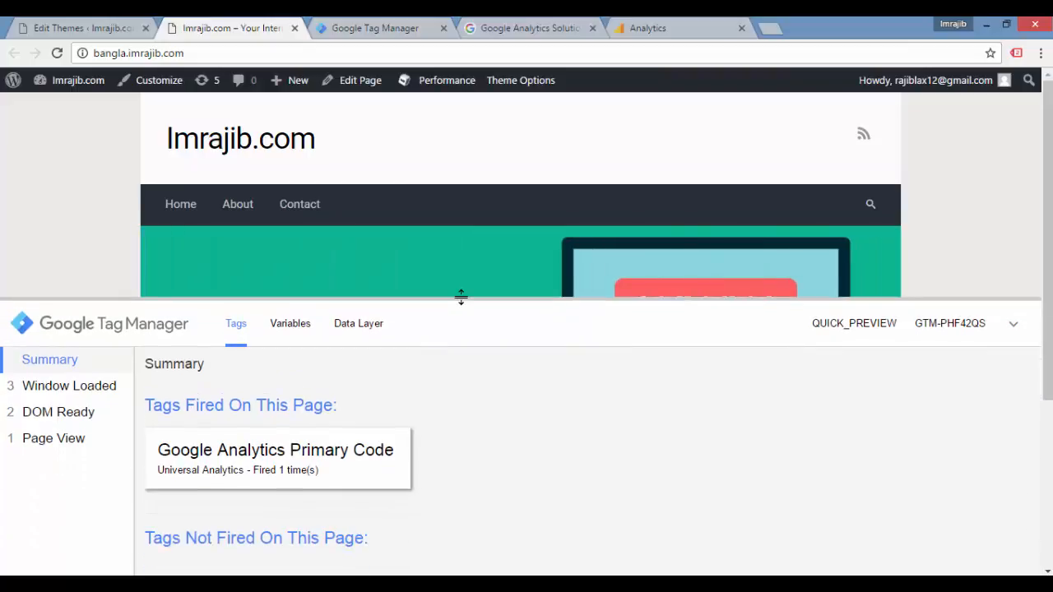
left_click_drag(1049, 152, 1048, 316)
Step: Switch to Google Analytics and open the Real-Time Overview report for the site
left_click(681, 29)
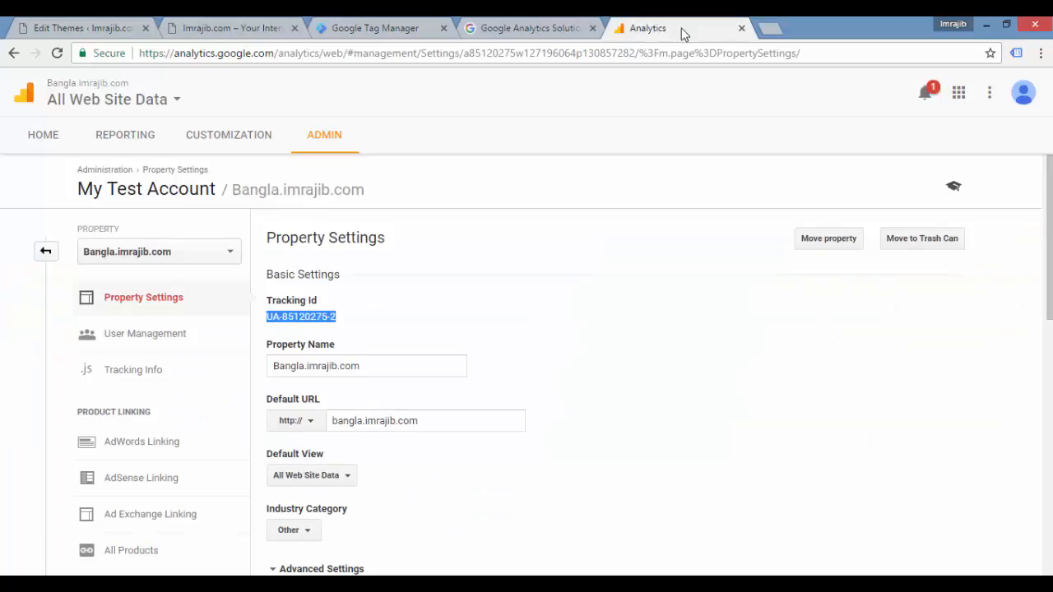
left_click(115, 137)
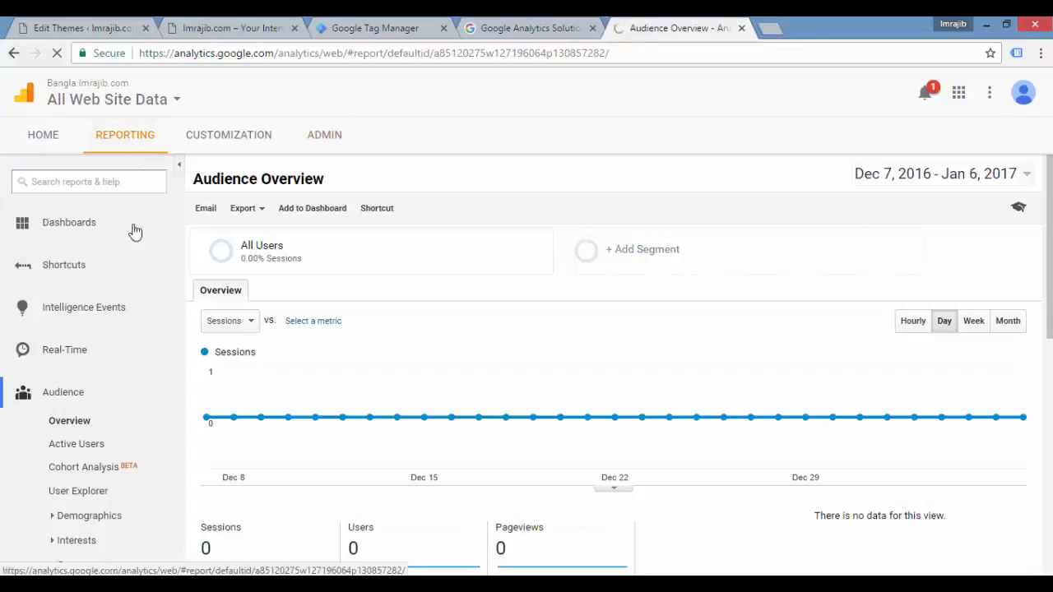
left_click(89, 354)
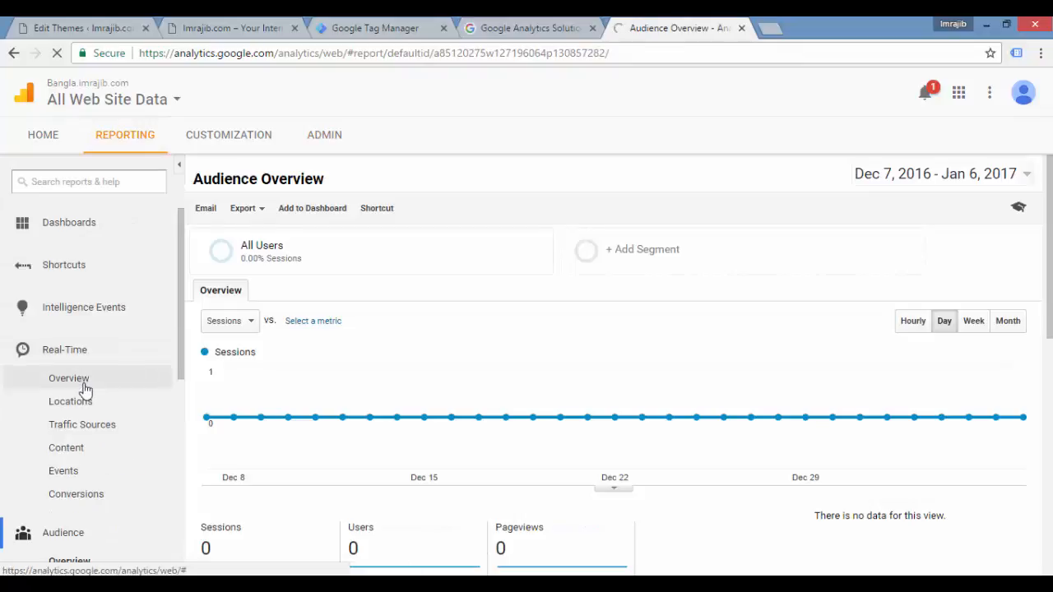
left_click(81, 380)
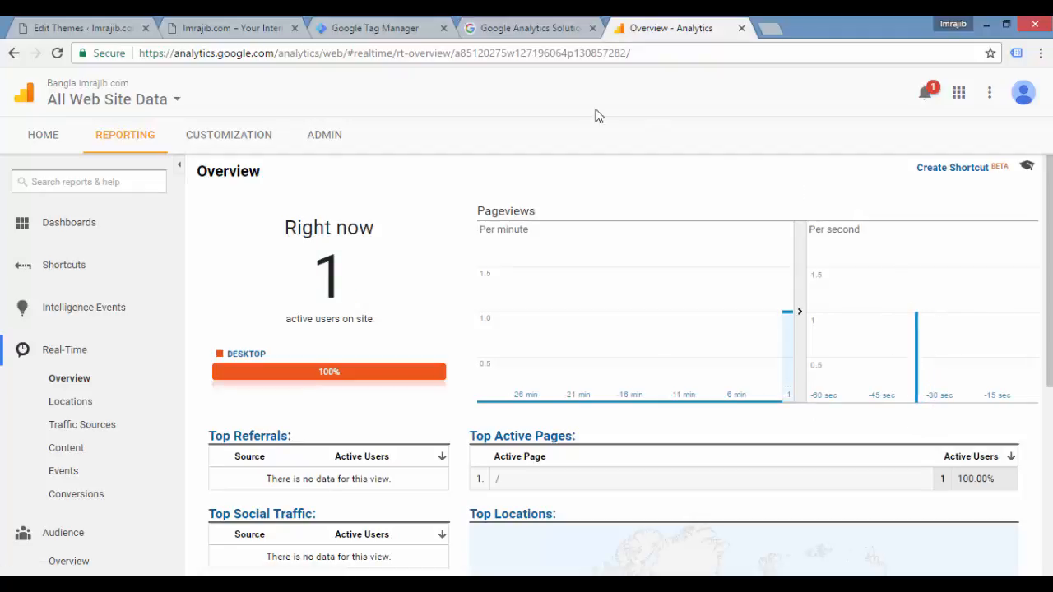
Step: Compare the tags fired in the site's debug pane with the active users and pageviews in the real-time report
left_click(359, 33)
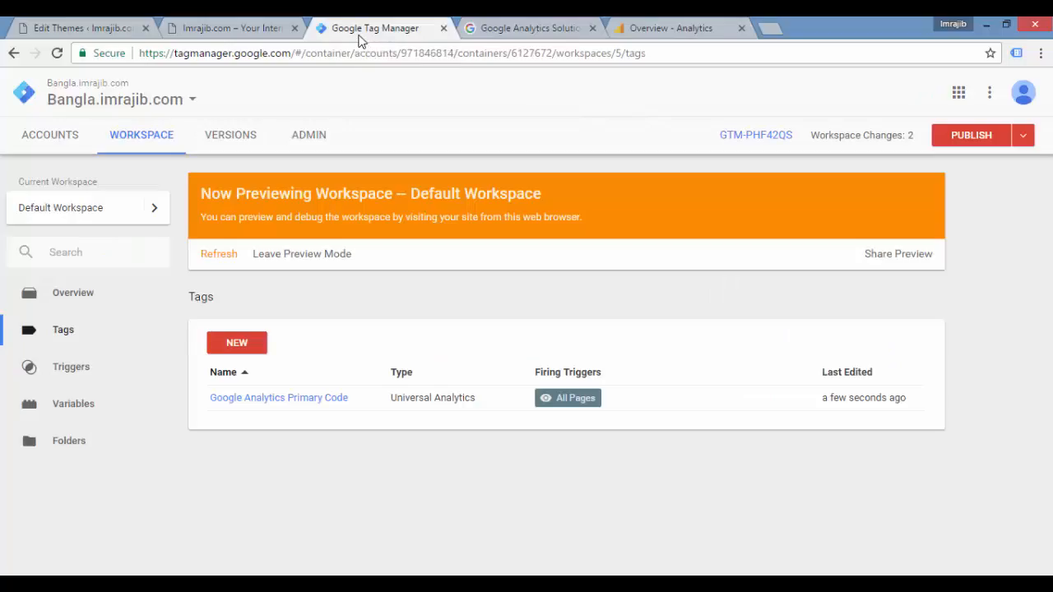
left_click(238, 33)
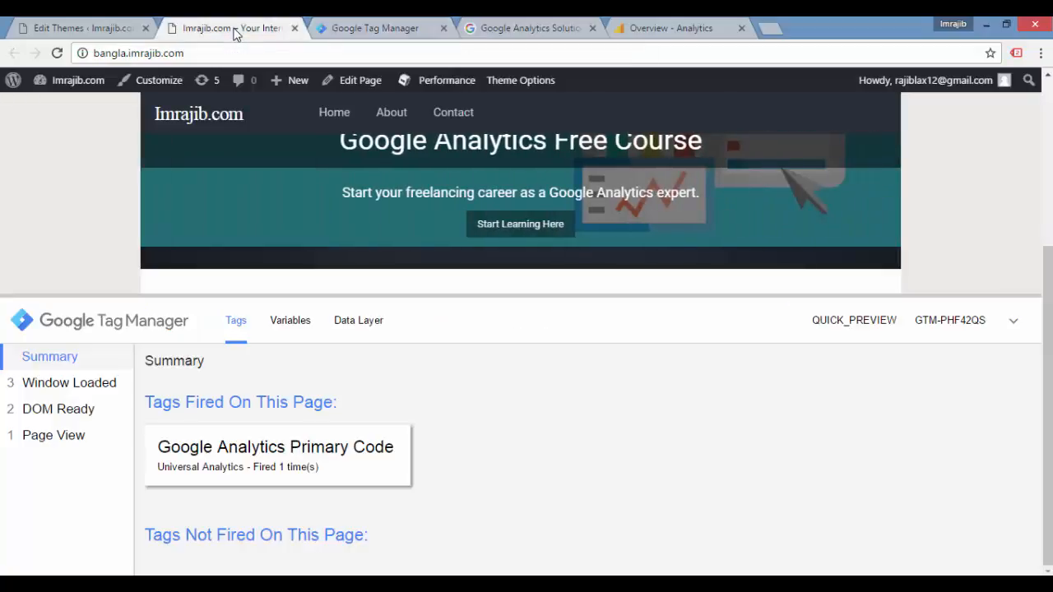
left_click(362, 33)
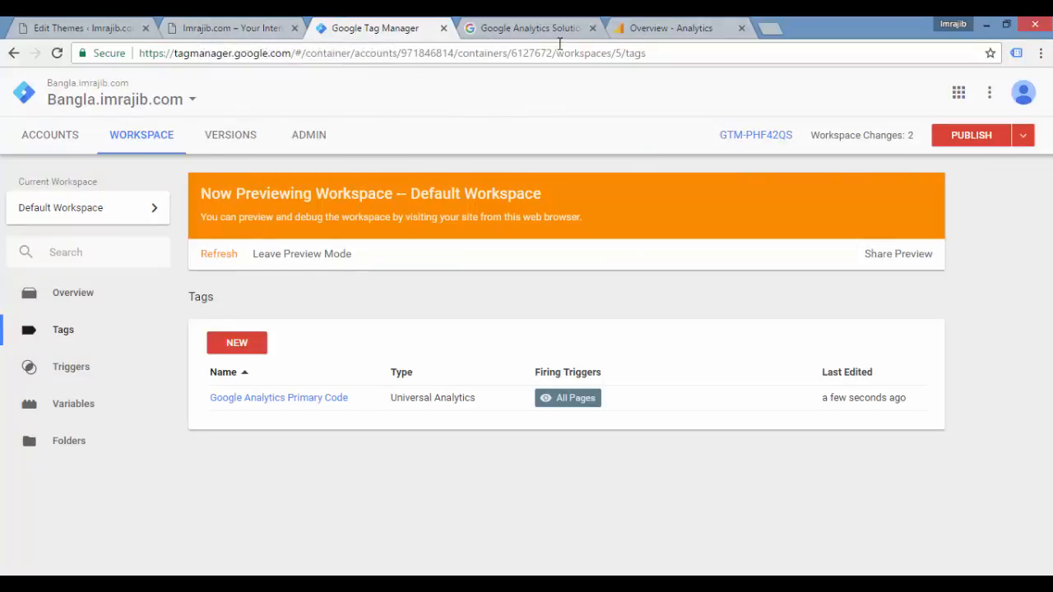
left_click(651, 28)
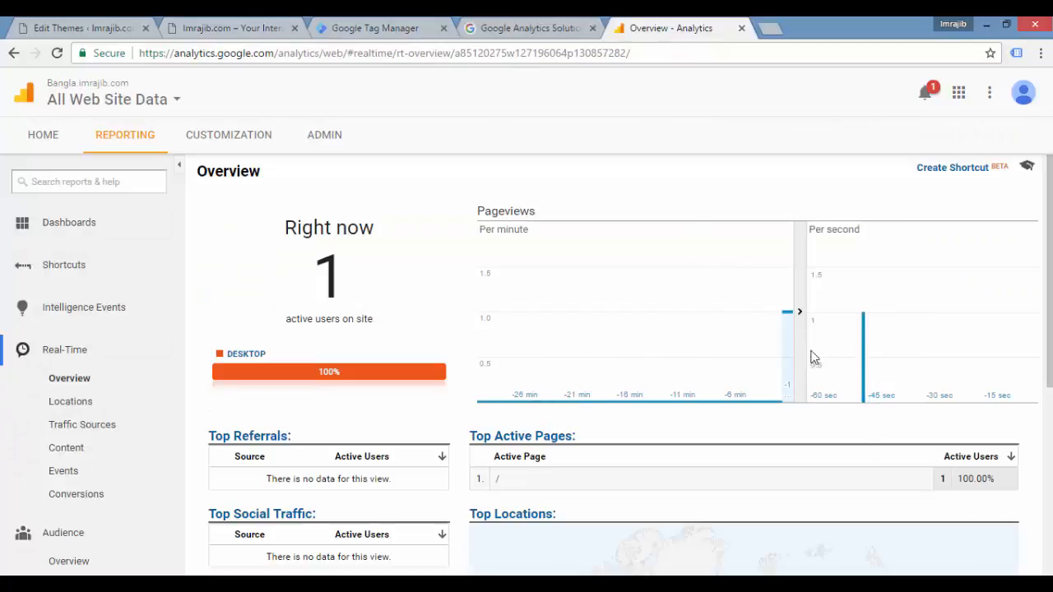
scroll(880, 409, "down", 5)
scroll(878, 409, "up", 1)
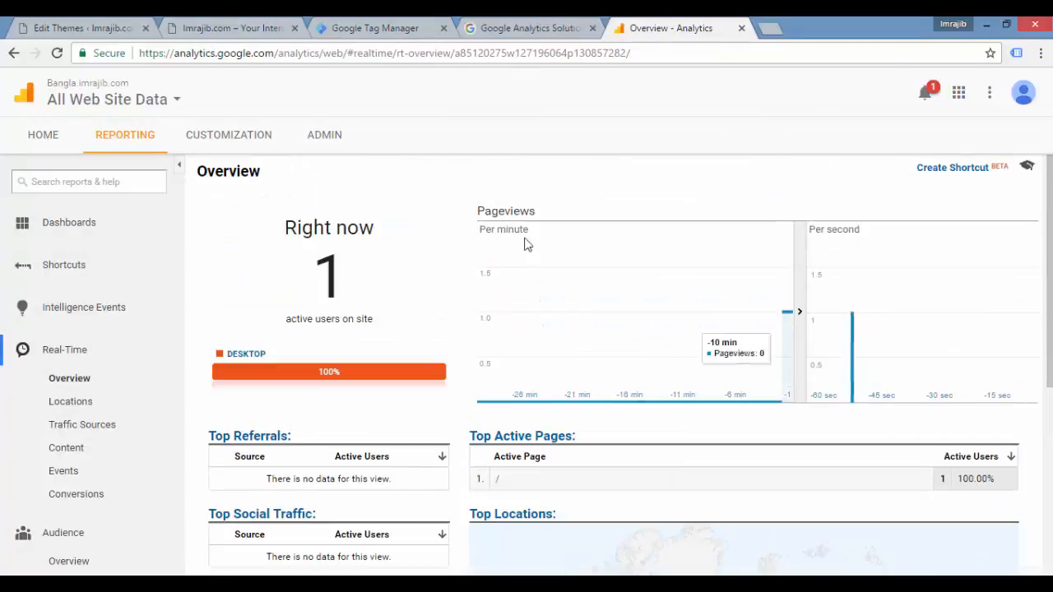
Step: Return to Google Tag Manager and leave preview mode for the workspace
left_click(389, 29)
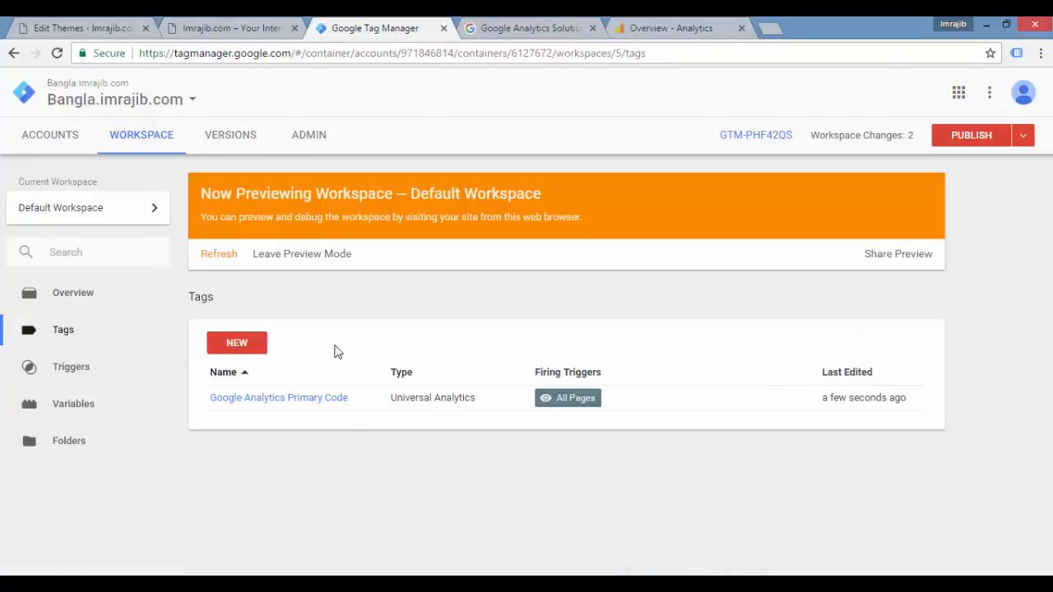
left_click(294, 255)
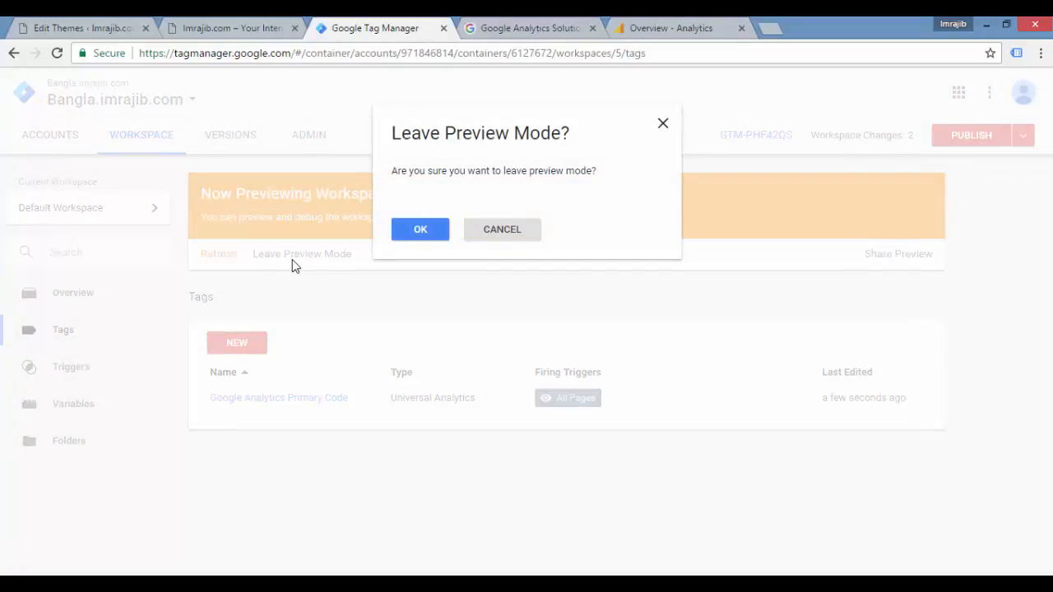
left_click(423, 229)
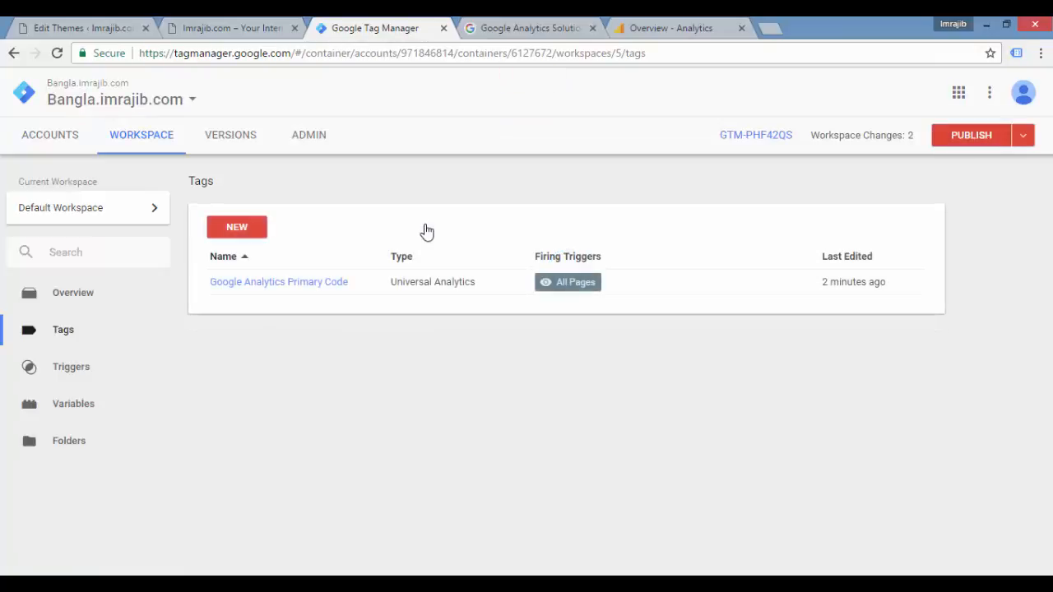
Step: Publish the workspace changes to the Live environment with the version name "Ga Primary" and no description
left_click(971, 136)
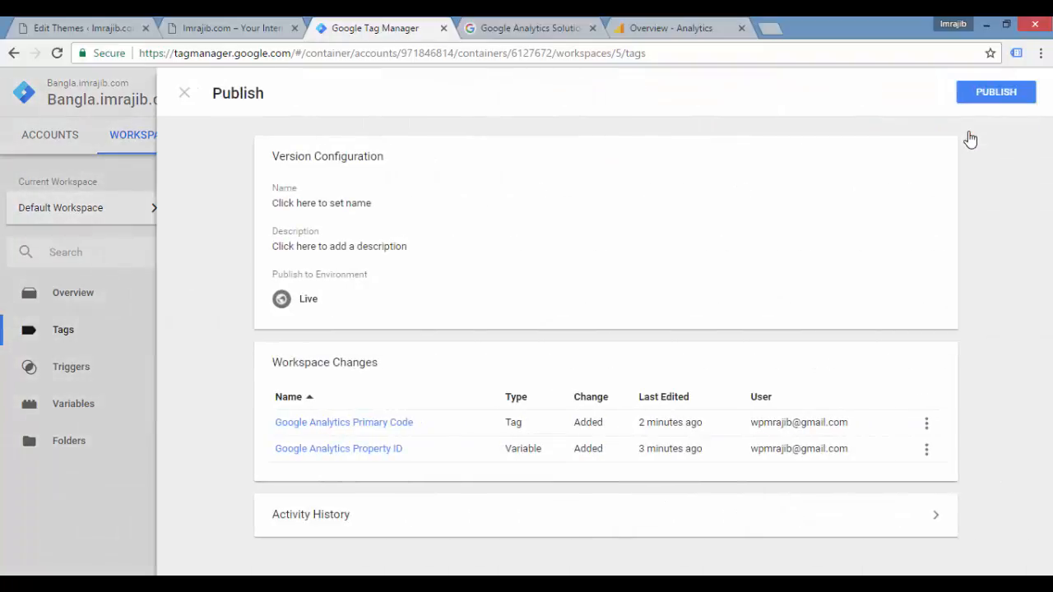
left_click(998, 96)
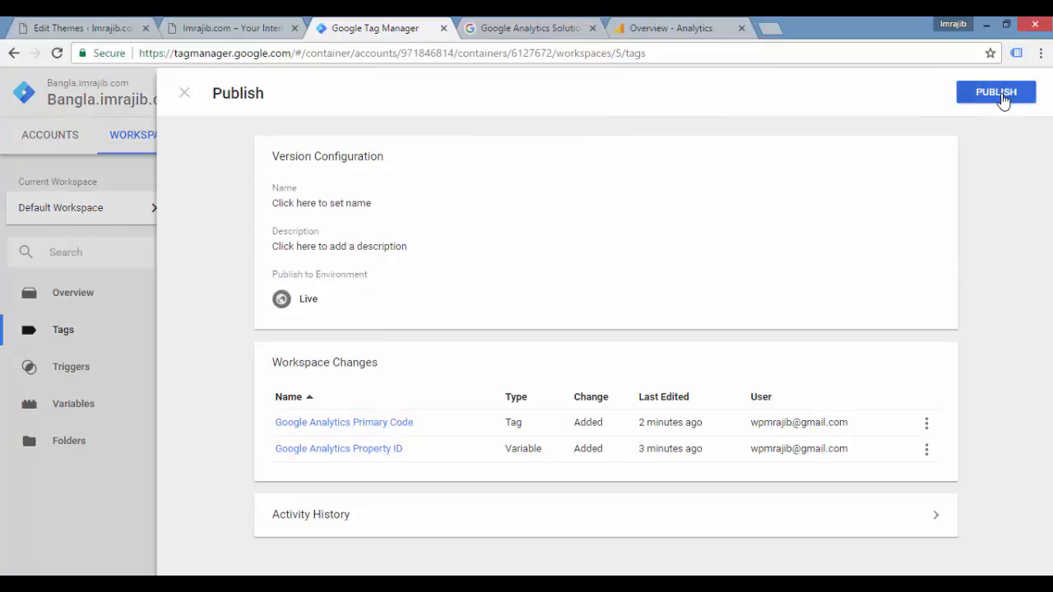
left_click(364, 250)
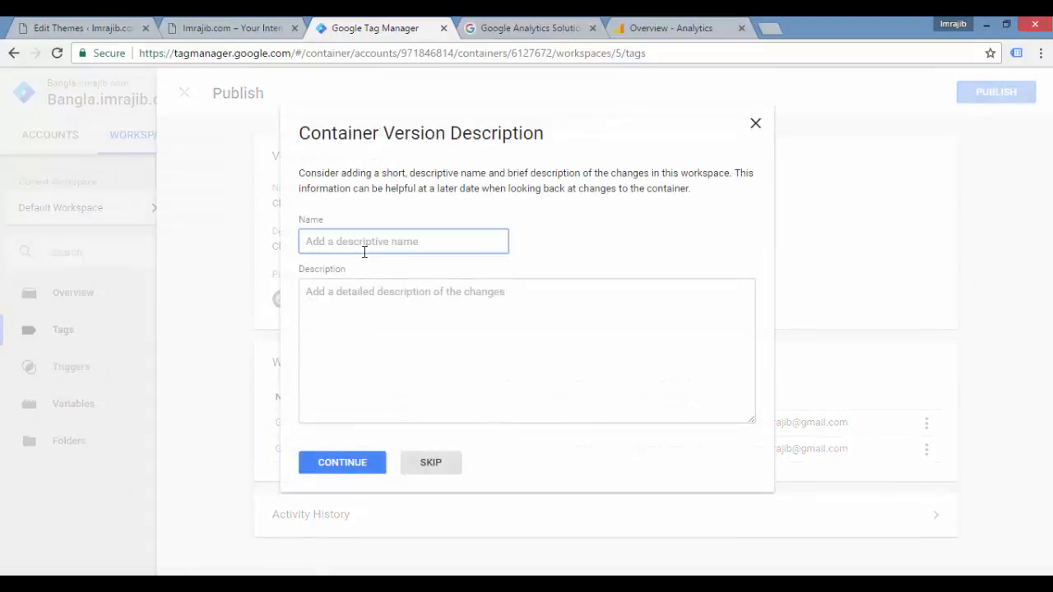
type("Ga Primary")
left_click(395, 315)
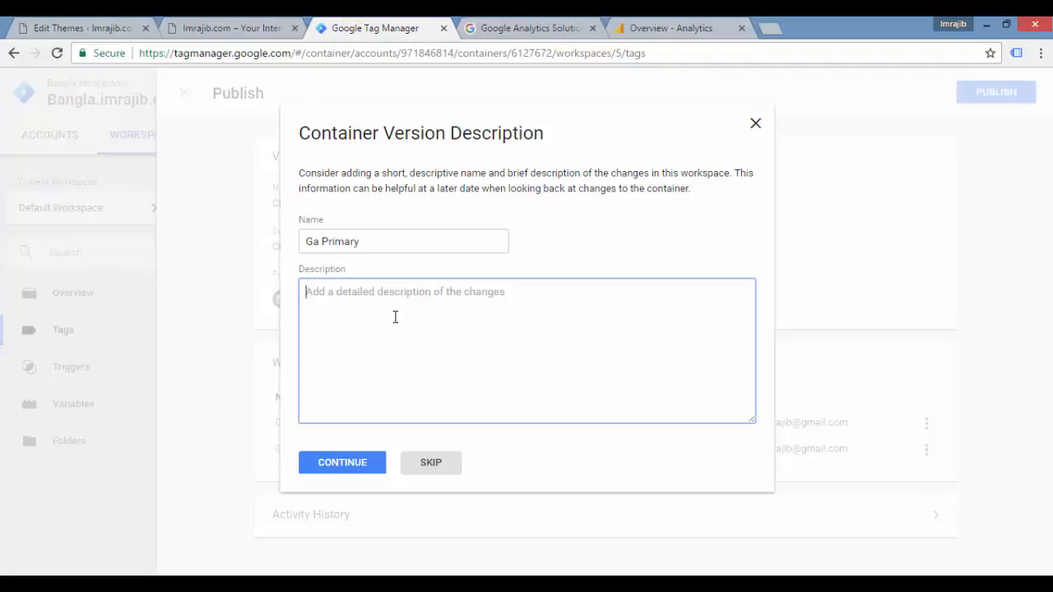
left_click(354, 473)
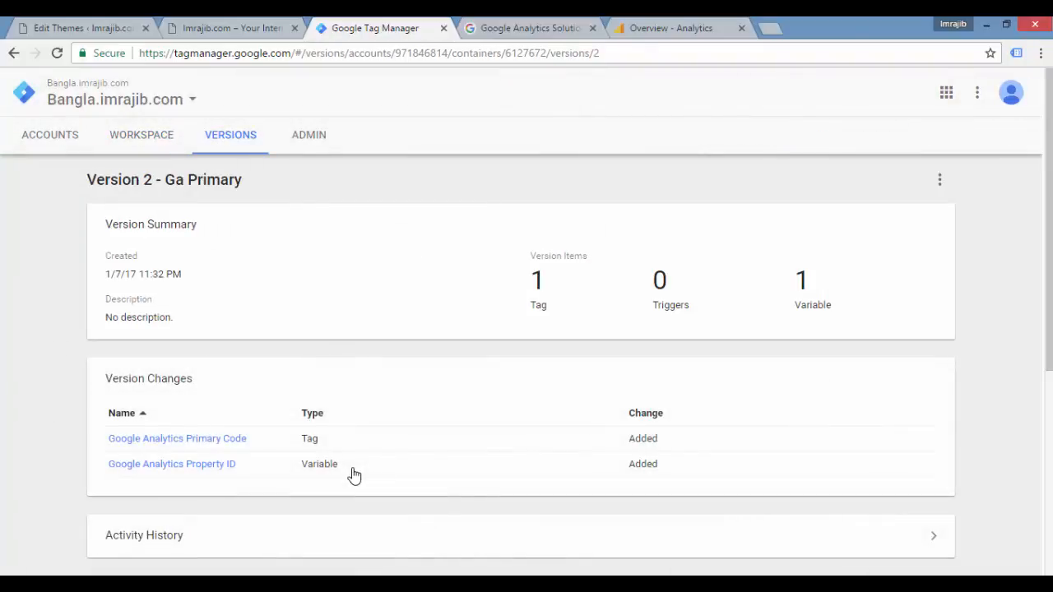
Step: Review the published version's summary, changes, tags, triggers and variables, and return to the workspace overview
scroll(354, 475, "down", 4)
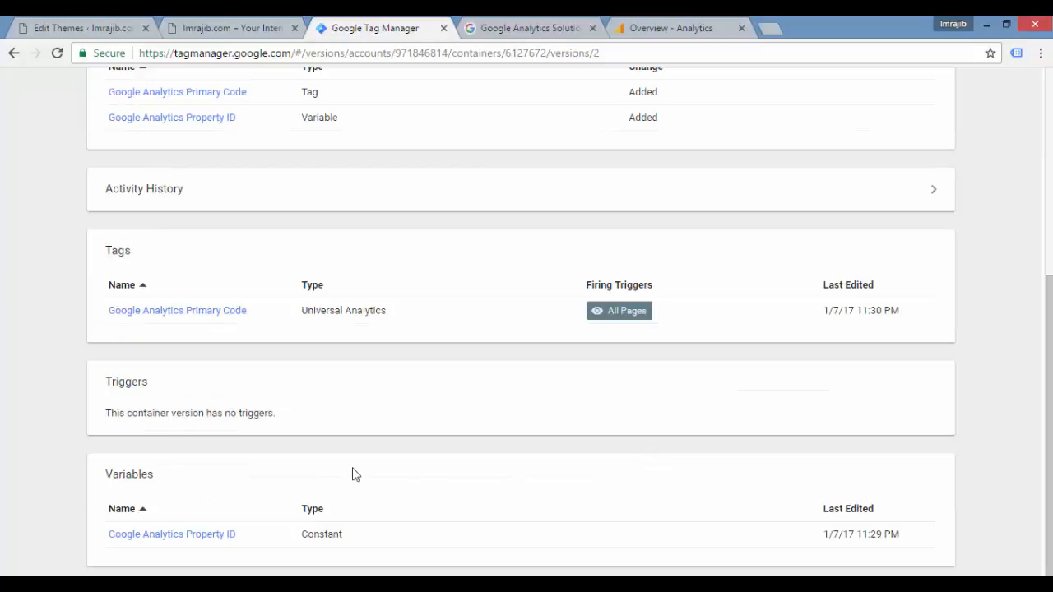
scroll(353, 475, "up", 2)
scroll(354, 476, "down", 2)
scroll(354, 475, "up", 4)
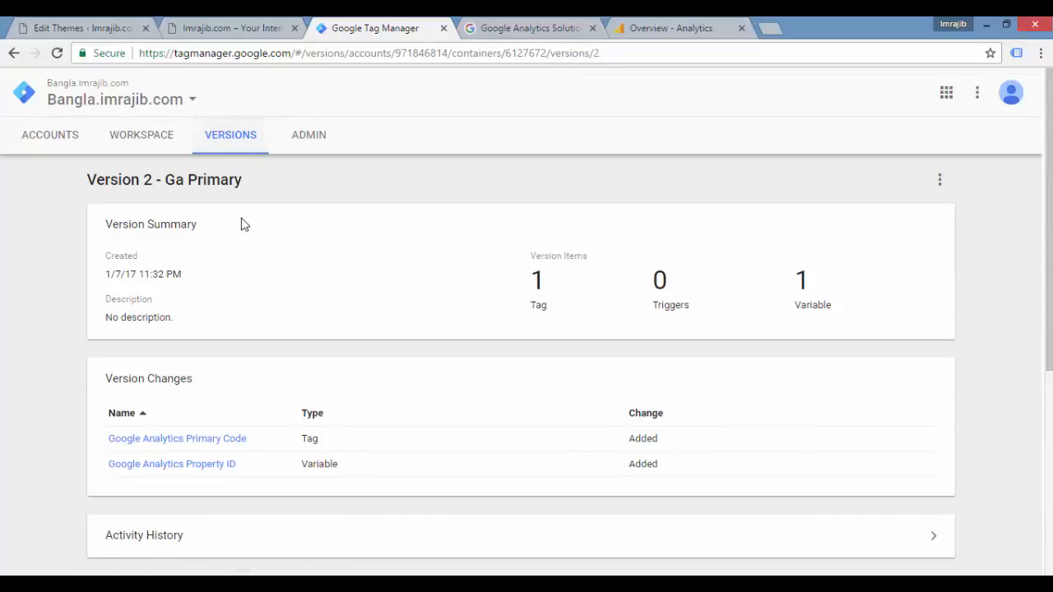
scroll(193, 220, "down", 4)
scroll(202, 220, "up", 4)
left_click(156, 141)
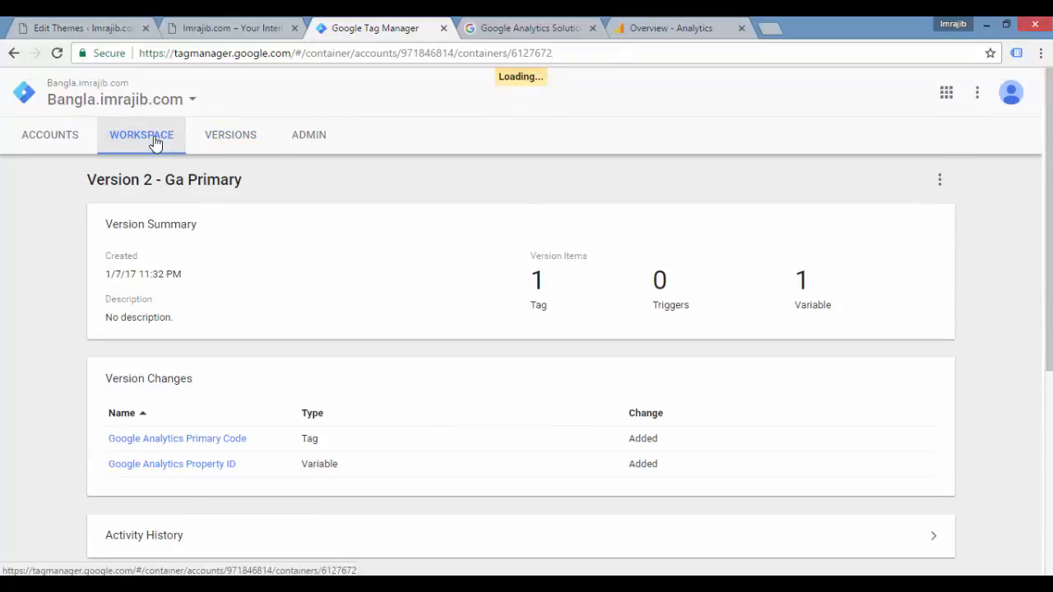
Step: Reload the live website without the debug pane and open its About page to generate visits
left_click(215, 28)
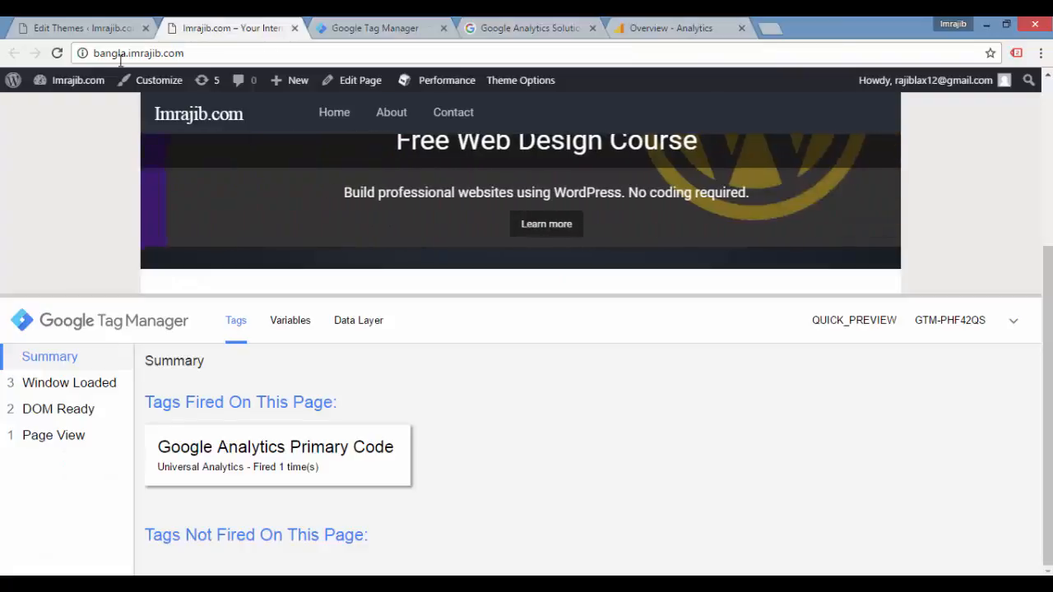
left_click(57, 55)
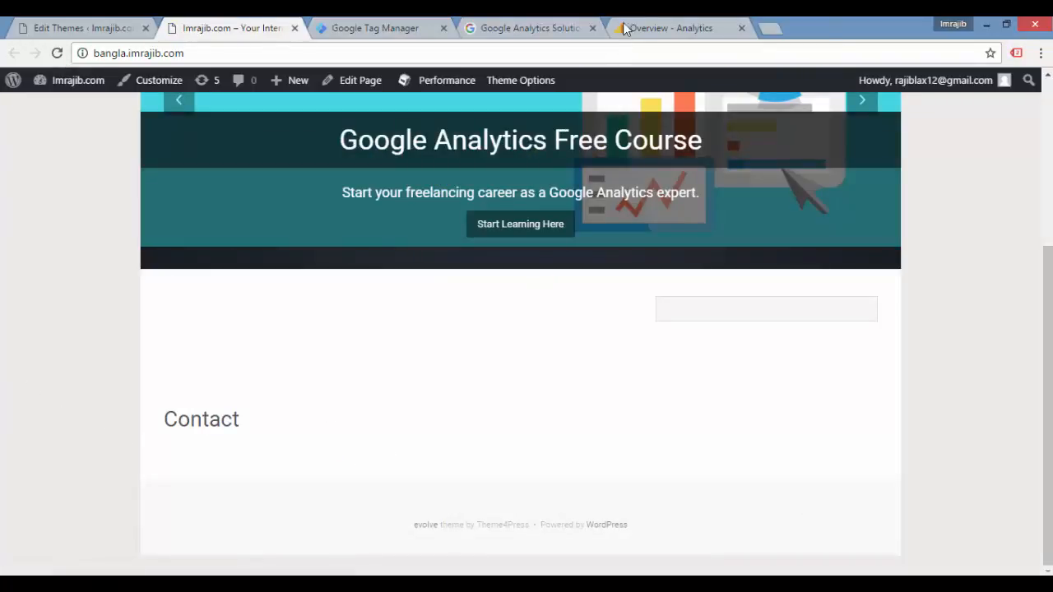
scroll(474, 246, "up", 3)
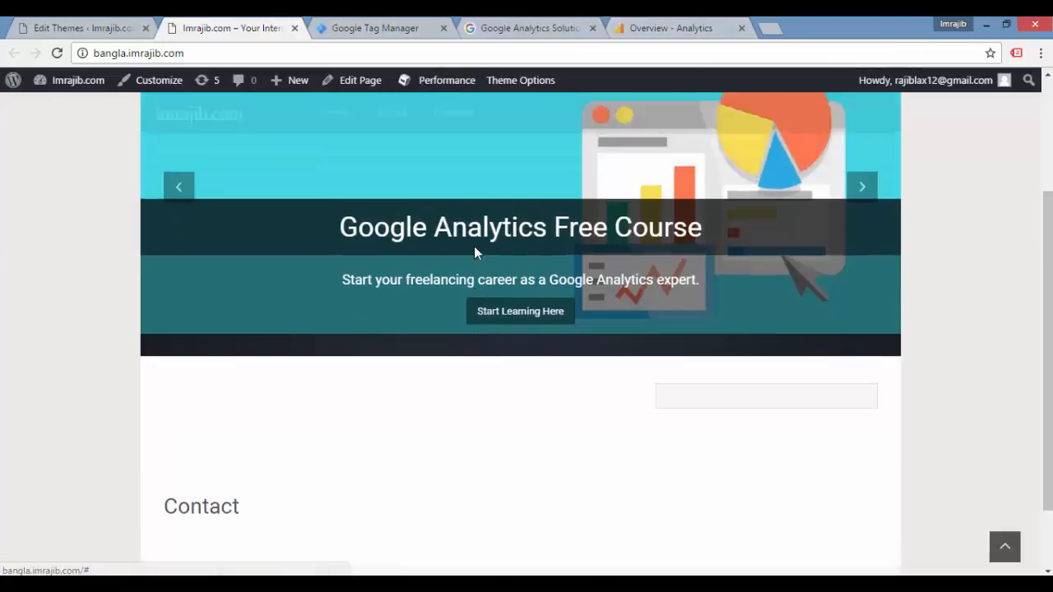
left_click(229, 216)
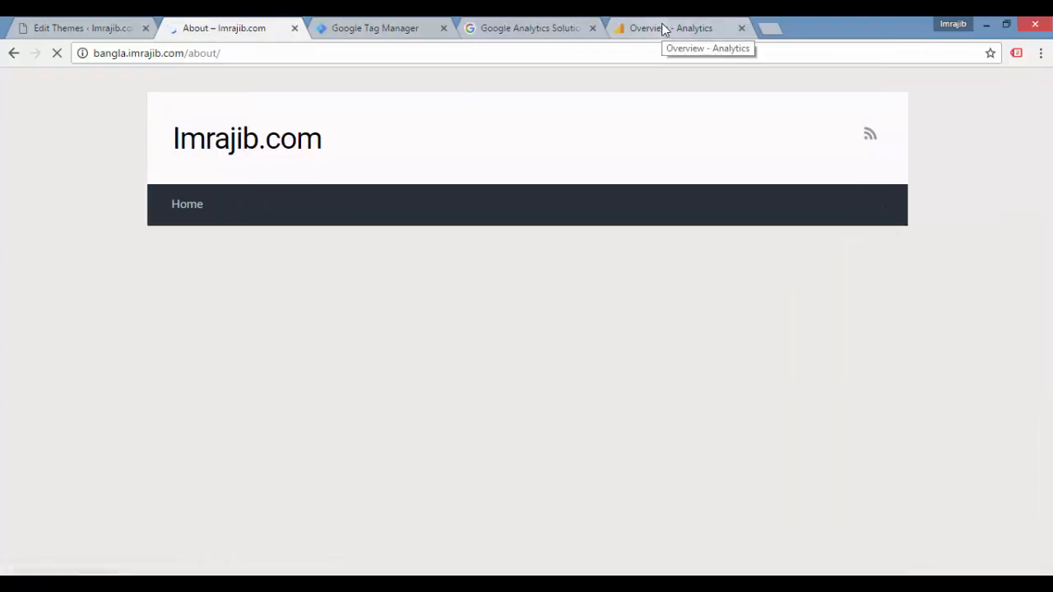
Step: Check the active pages in the Analytics Real-Time Overview report and switch back to Google Tag Manager
left_click(662, 30)
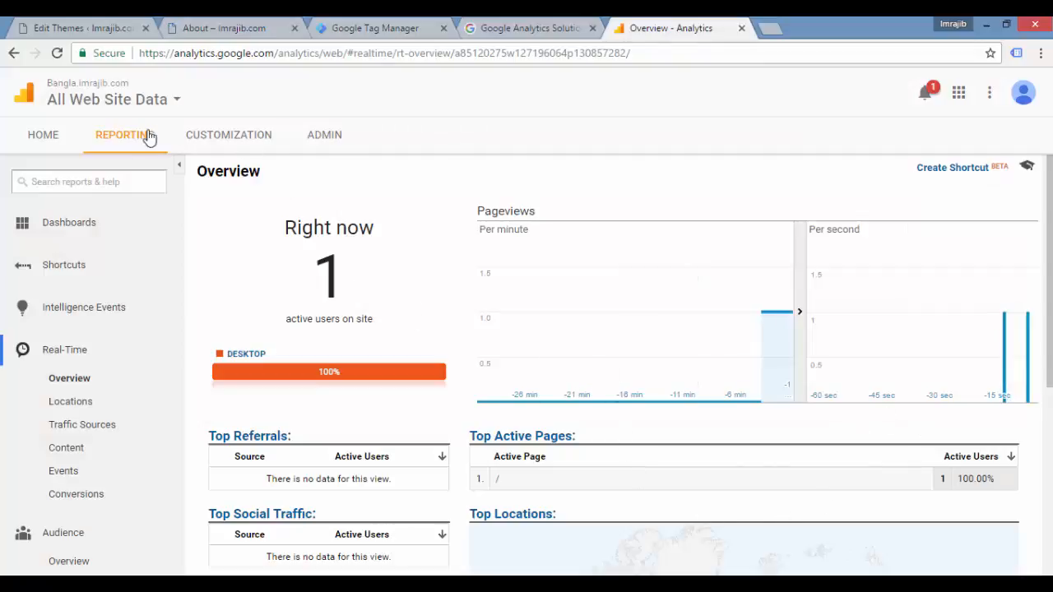
left_click(72, 385)
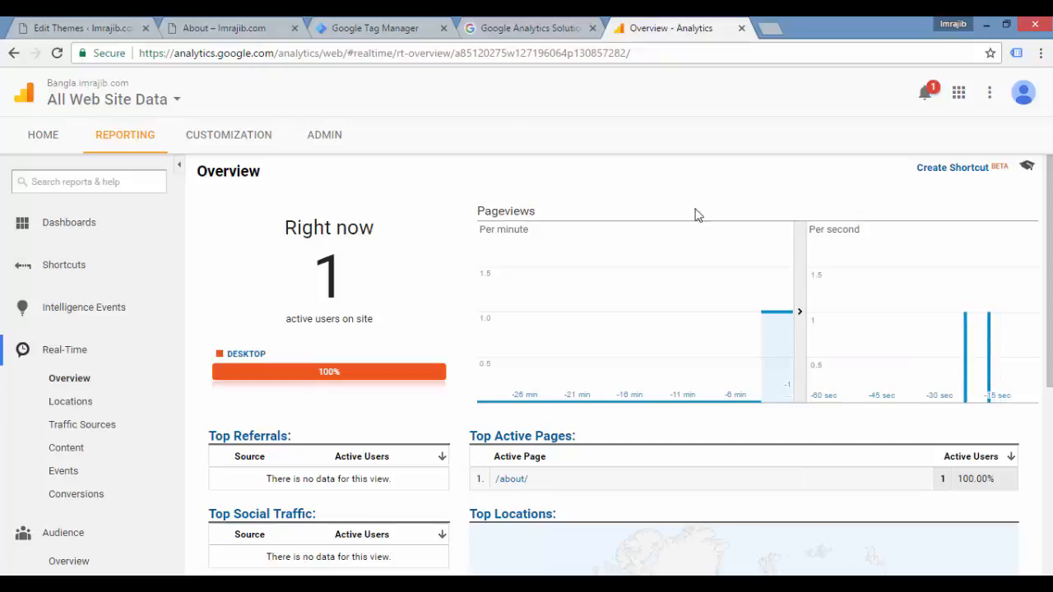
left_click(372, 31)
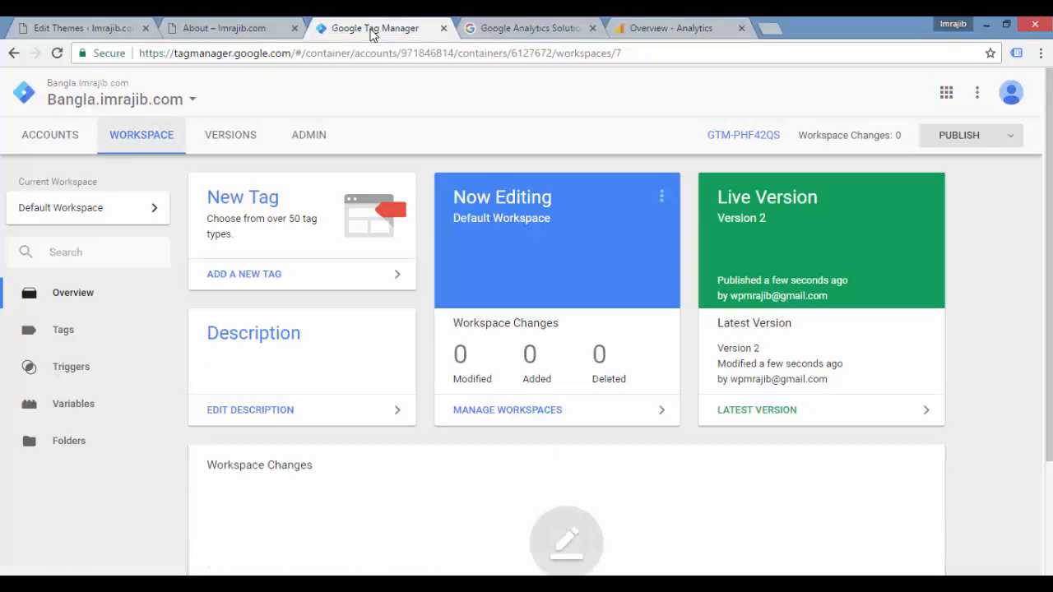